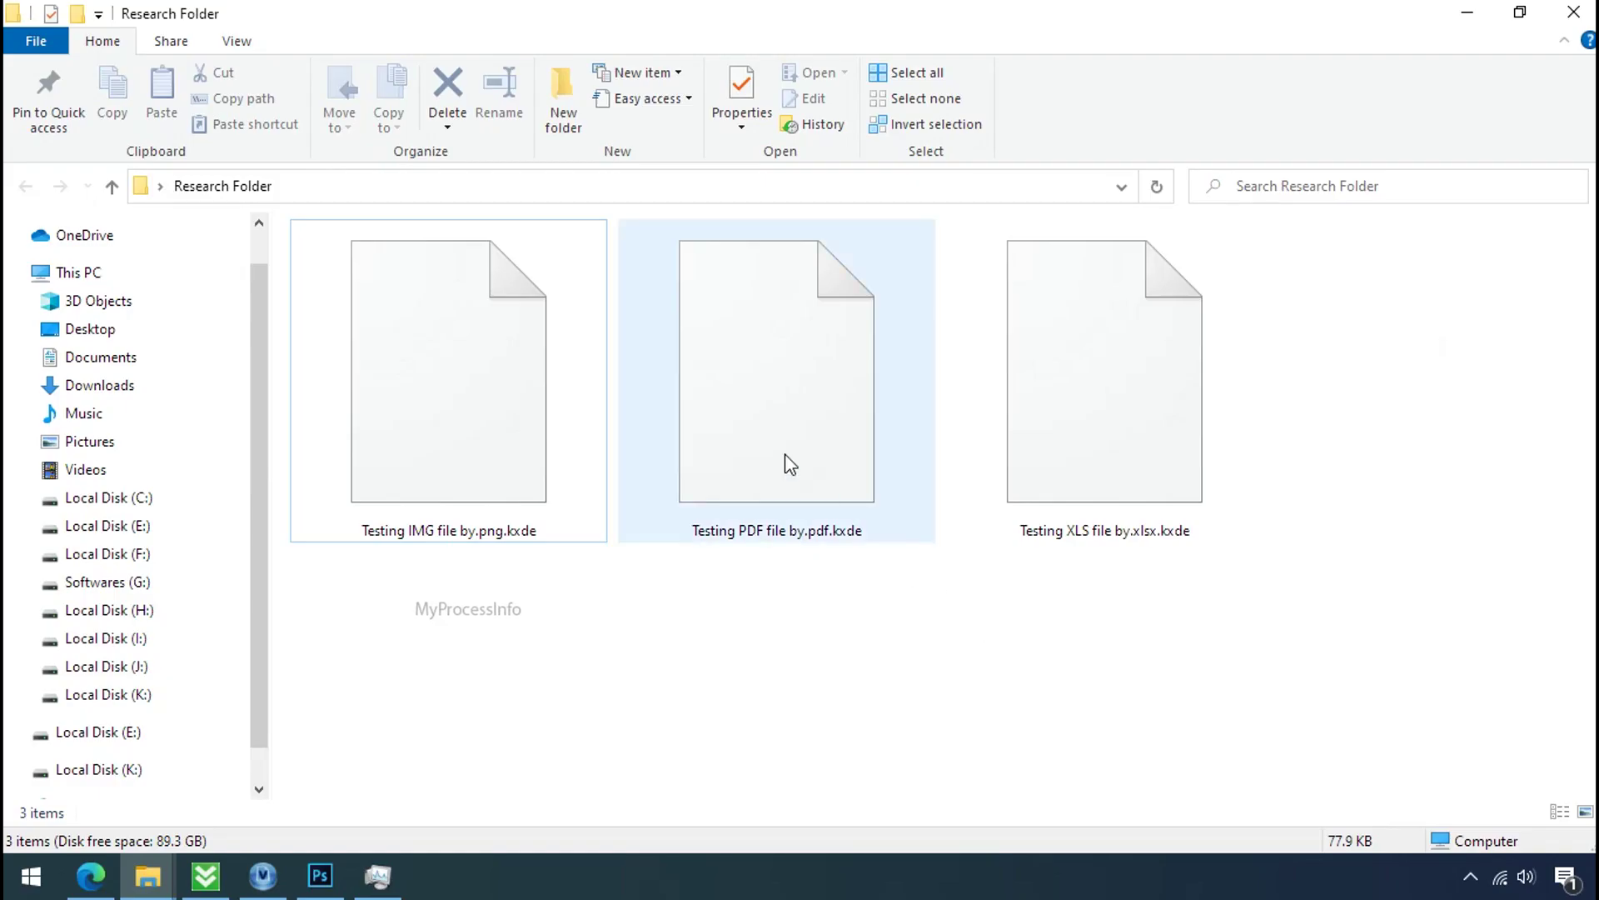
# Step: Rename the encrypted IMG file to 'Testing IMG file by.png', removing the .kxde extension and accepting the change
pyautogui.click(789, 464)
pyautogui.click(517, 447)
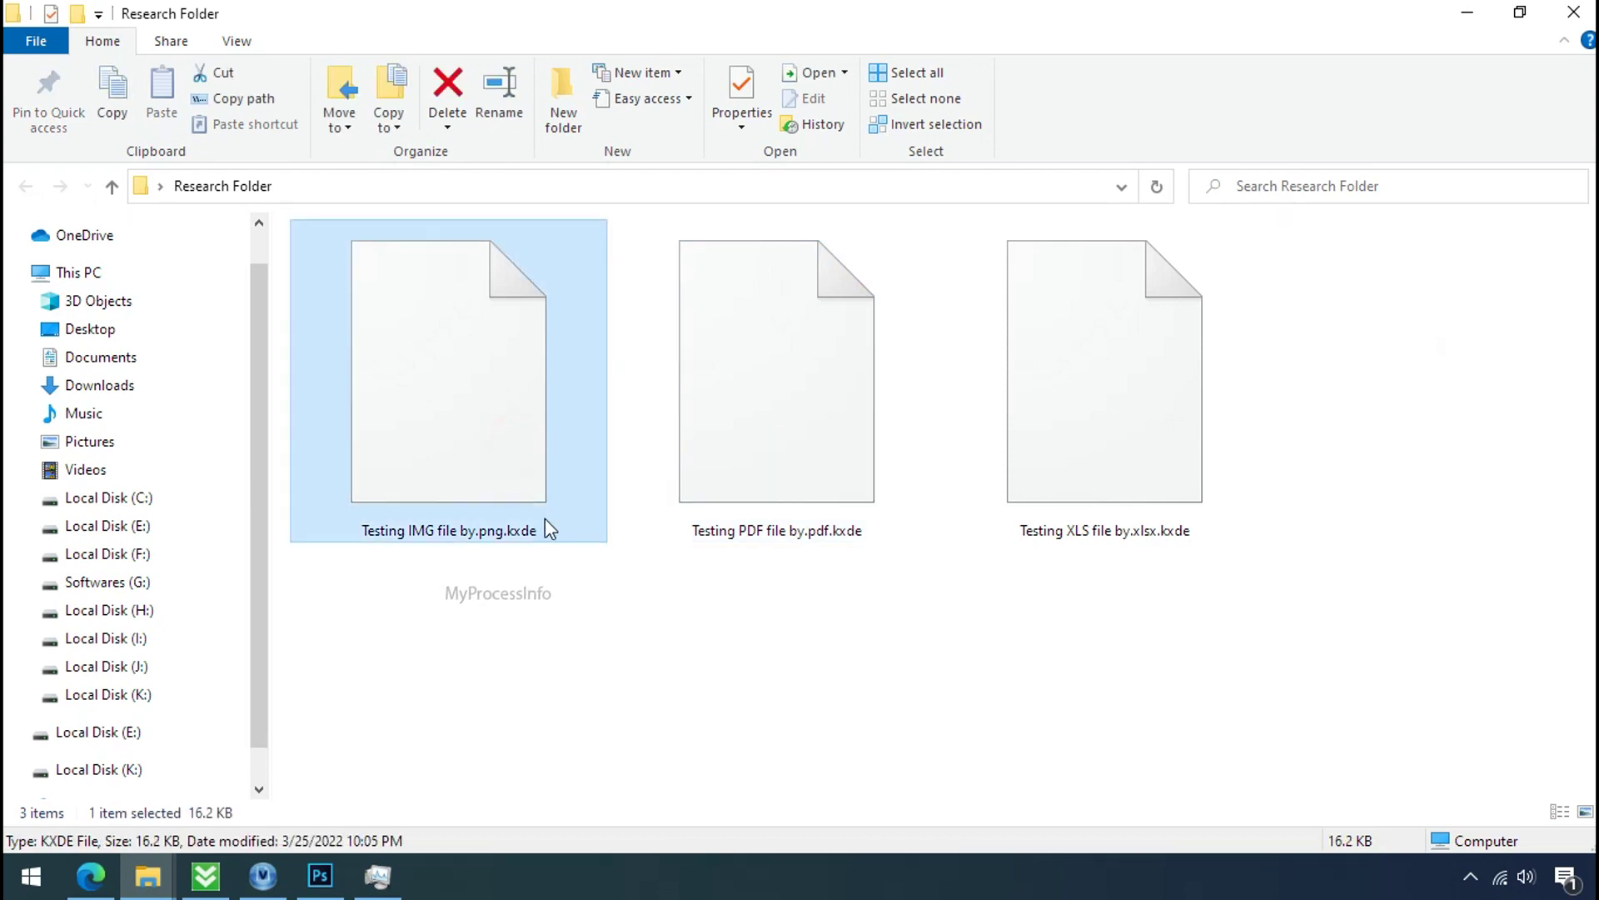
pyautogui.click(519, 540)
pyautogui.moveTo(507, 531); pyautogui.dragTo(557, 540)
pyautogui.press('BackSpace')
pyautogui.press('BackSpace')
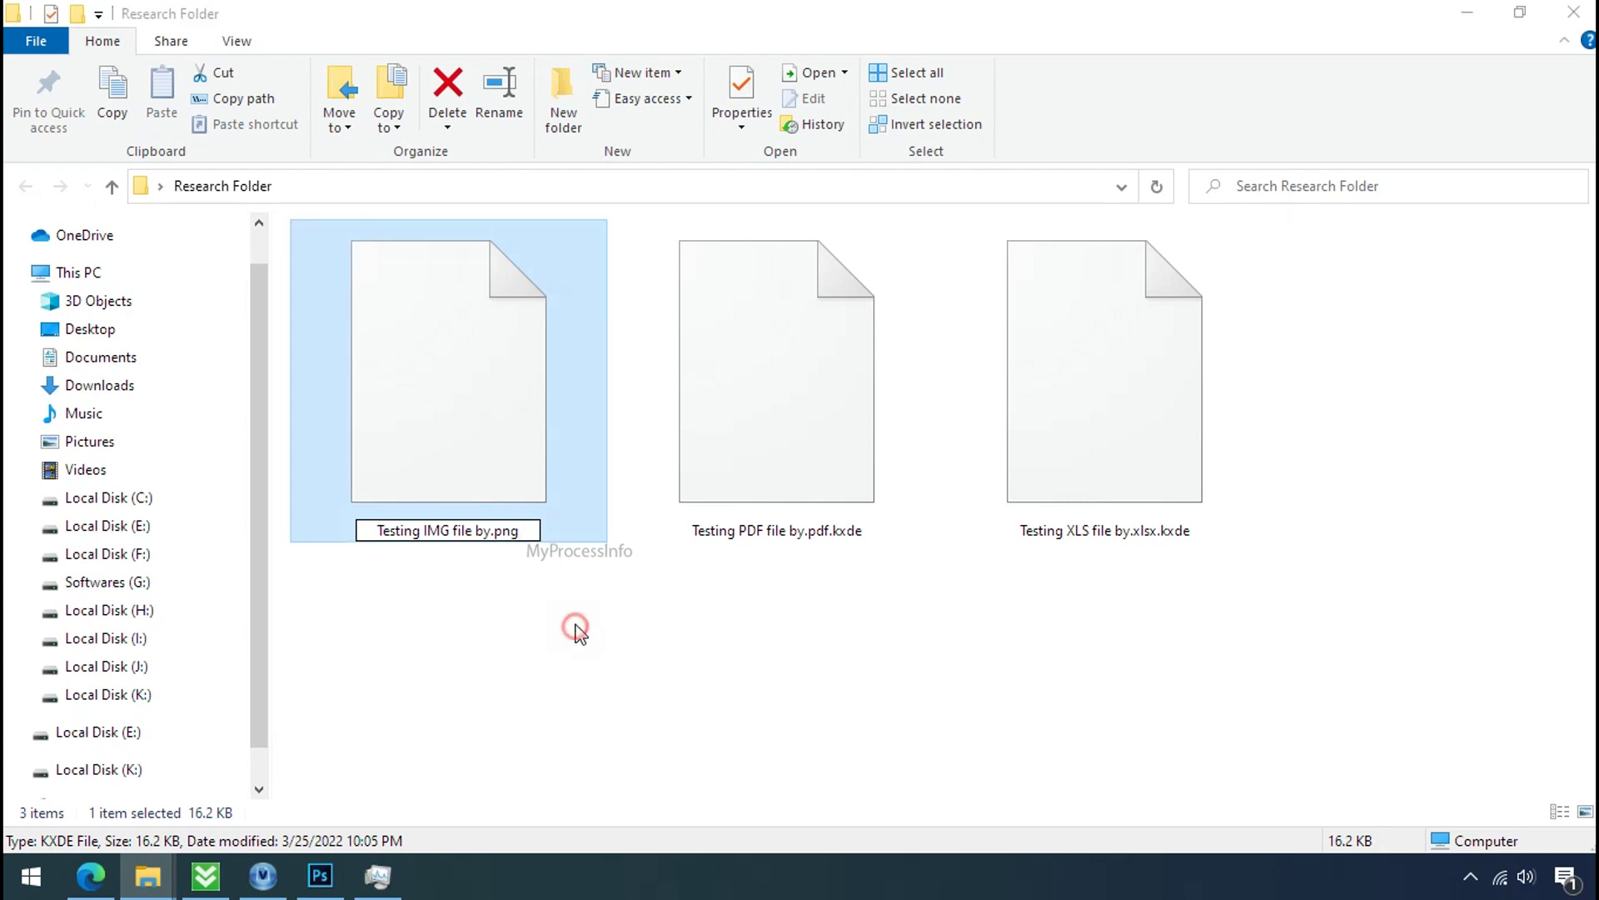
pyautogui.press('Return')
pyautogui.click(909, 448)
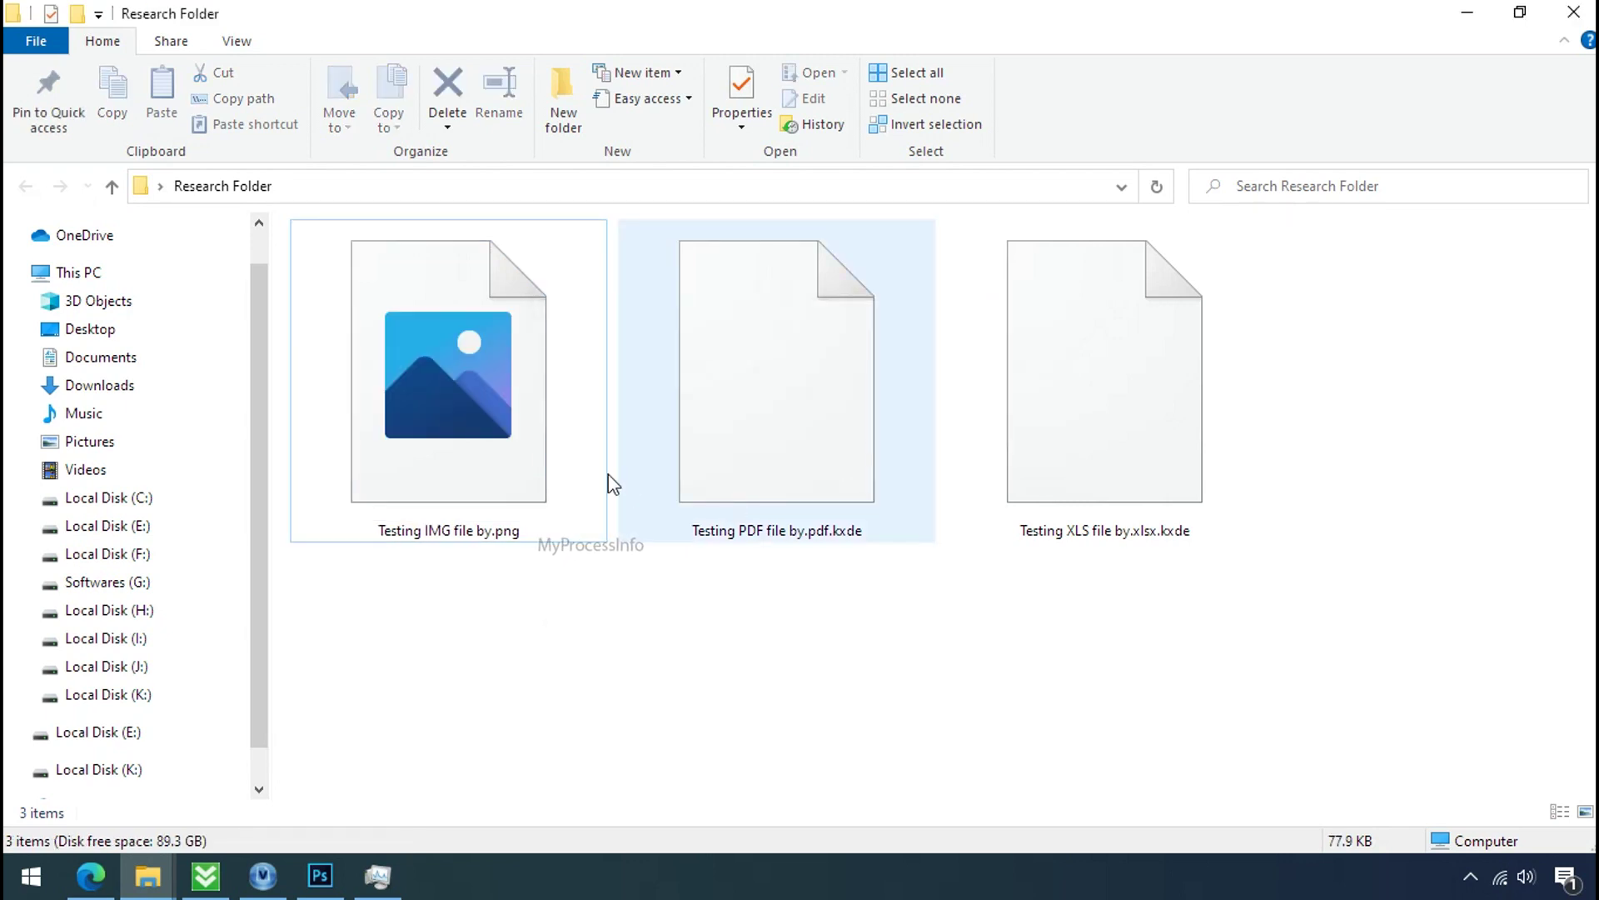
# Step: Open the renamed image in Photos, which reports an unsupported format, then close Photos
pyautogui.click(493, 427)
pyautogui.doubleClick(493, 426)
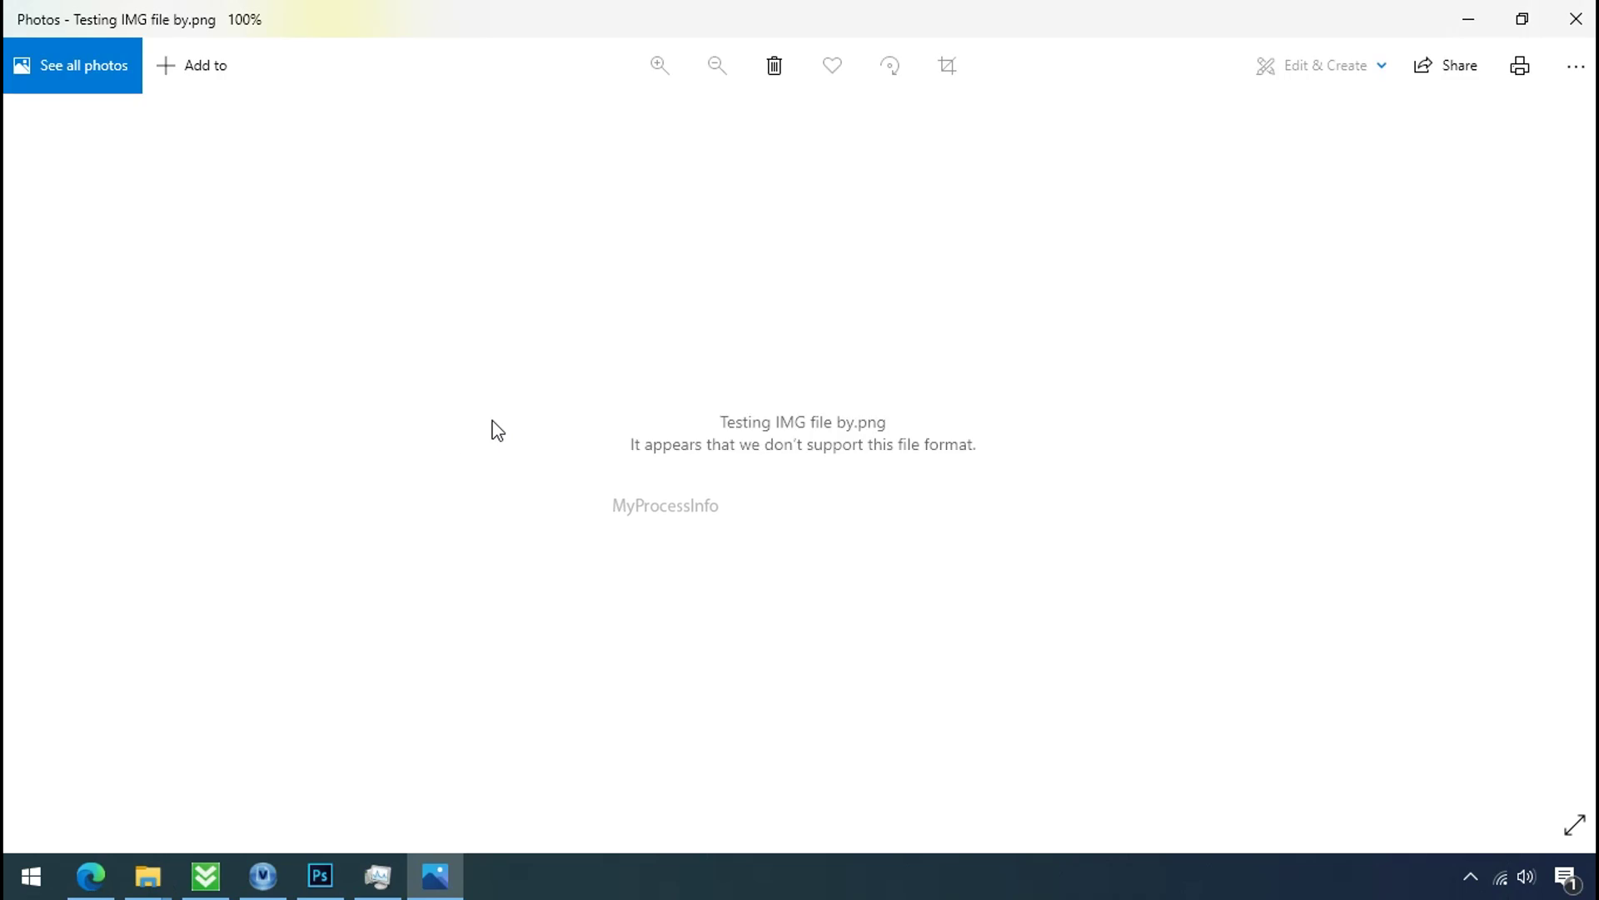
pyautogui.click(1576, 18)
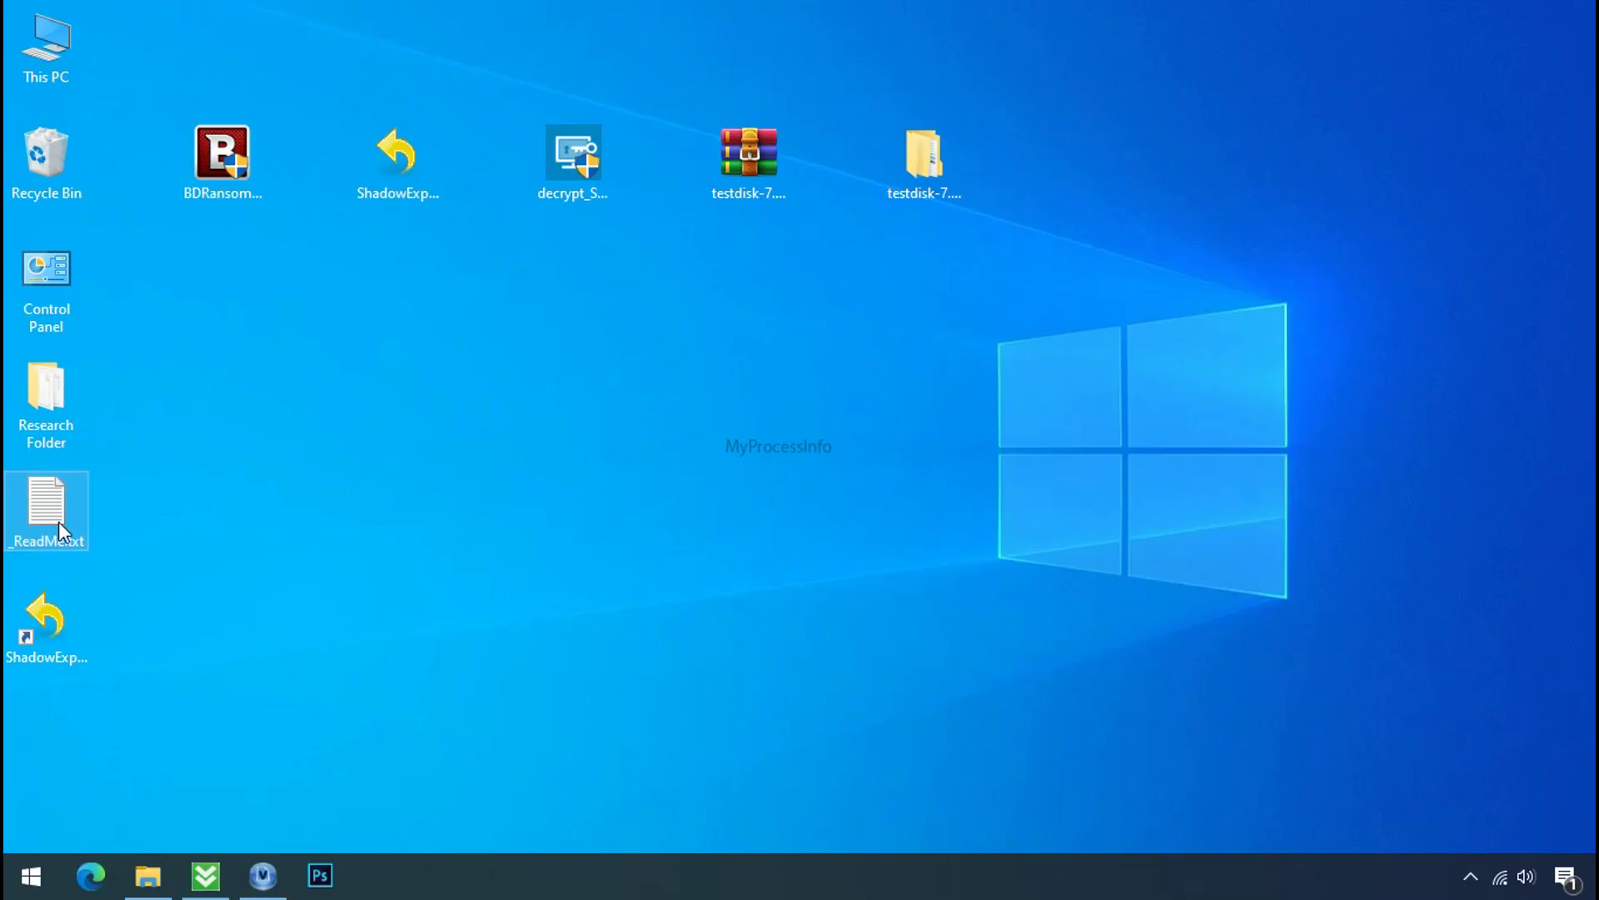
# Step: Open _ReadMe.txt in Notepad and highlight both contact e-mail addresses and the personal ID line
pyautogui.doubleClick(58, 521)
pyautogui.scroll(-6, 472, 448)
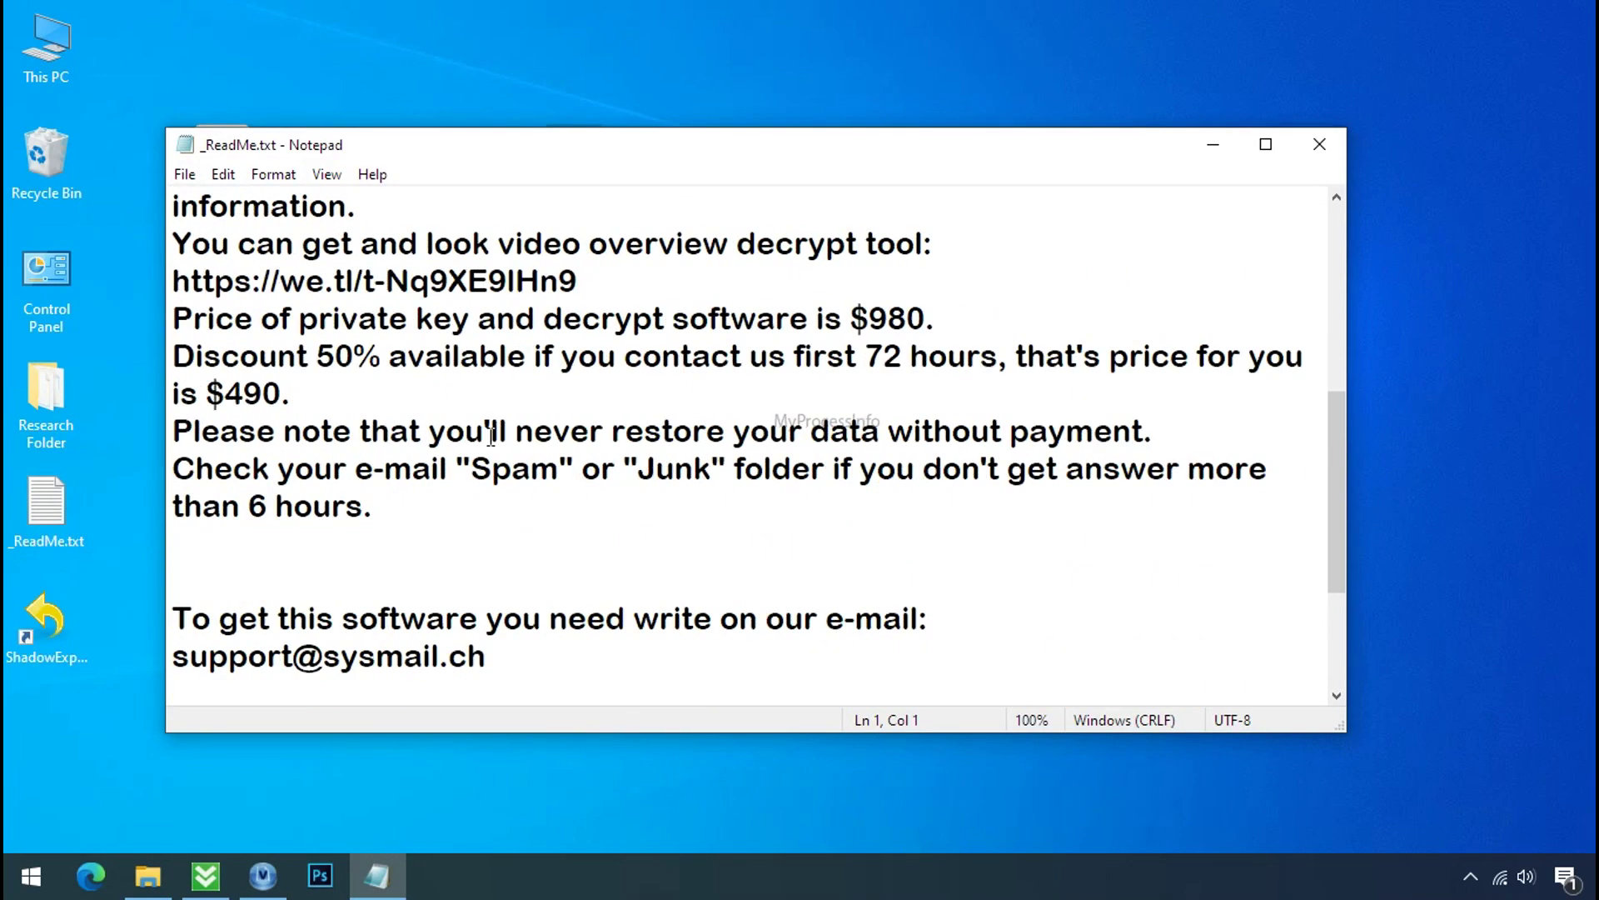
pyautogui.click(425, 450)
pyautogui.doubleClick(426, 450)
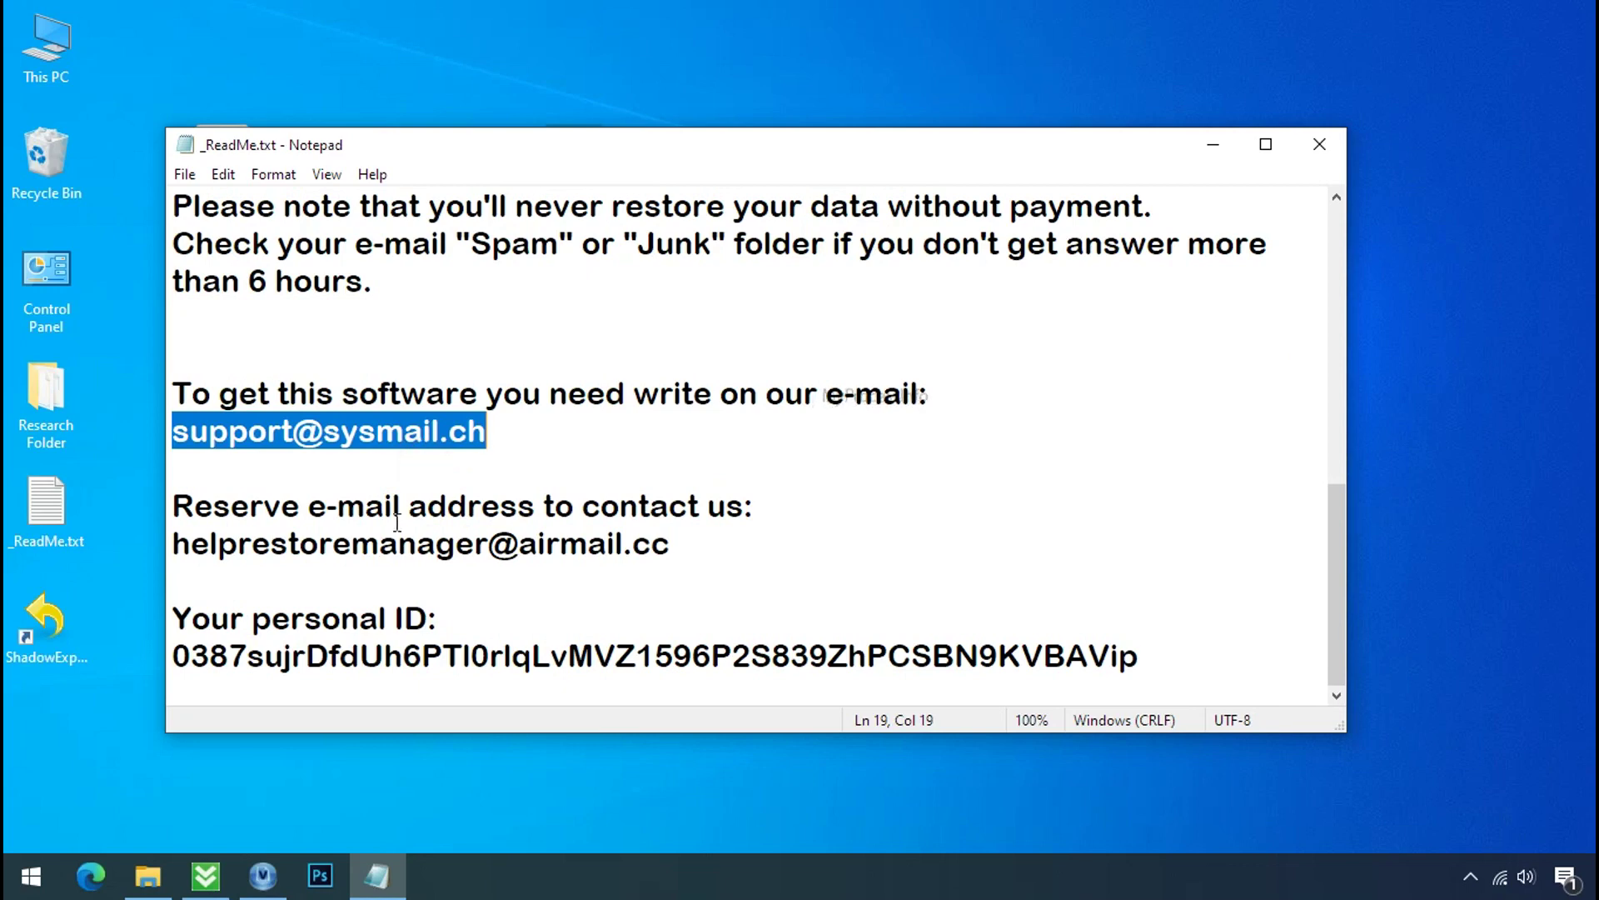
pyautogui.doubleClick(397, 543)
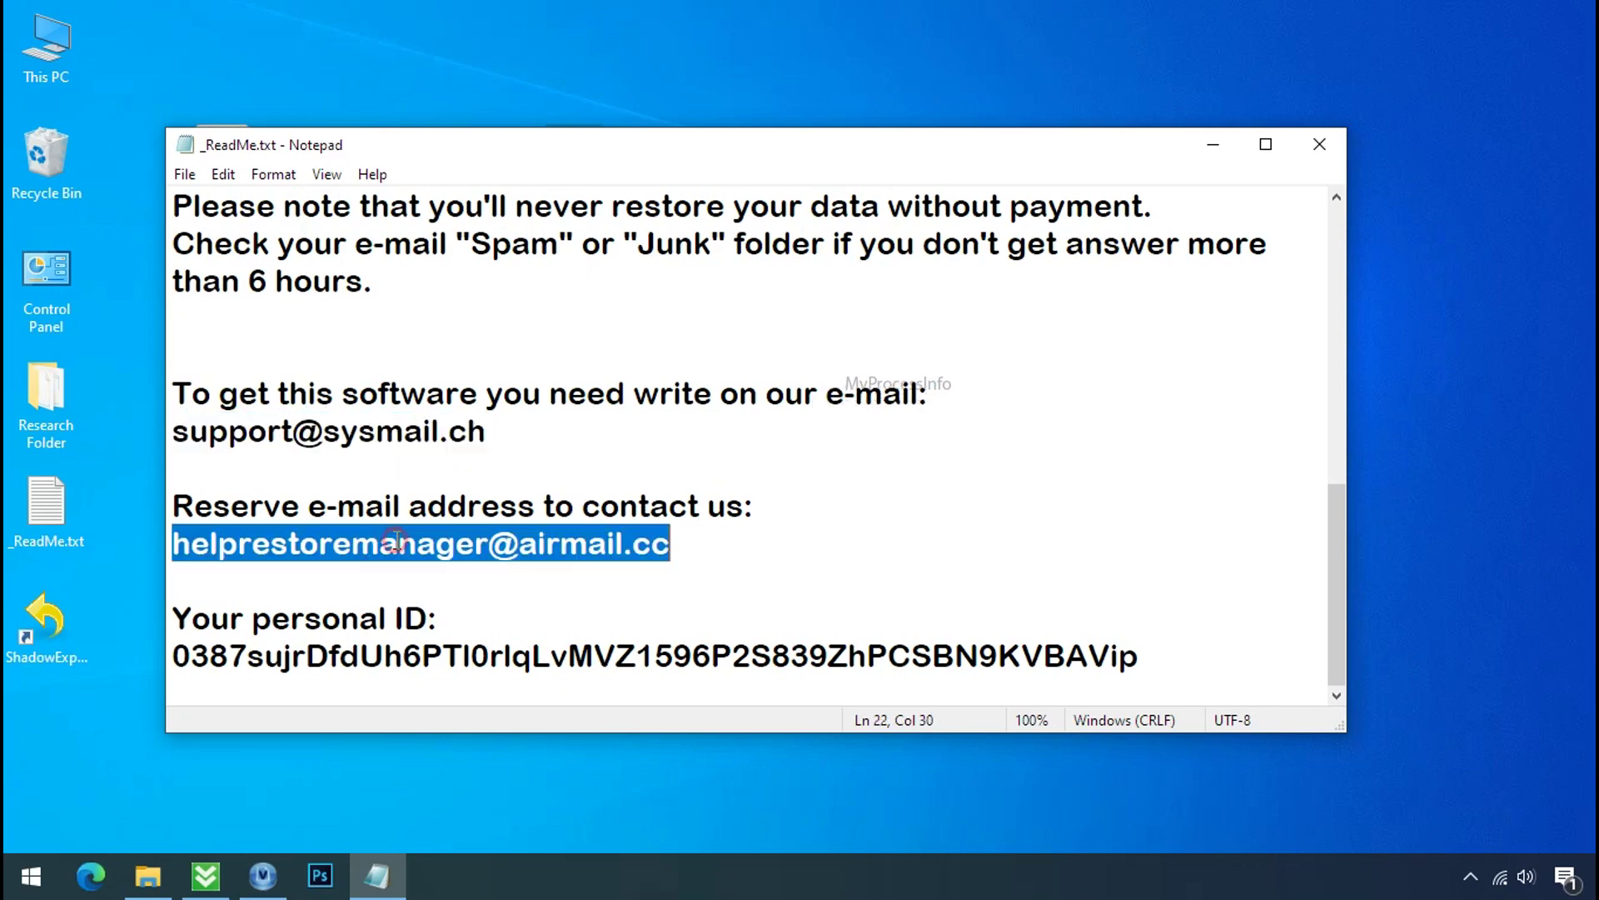
pyautogui.doubleClick(412, 657)
pyautogui.scroll(6, 471, 599)
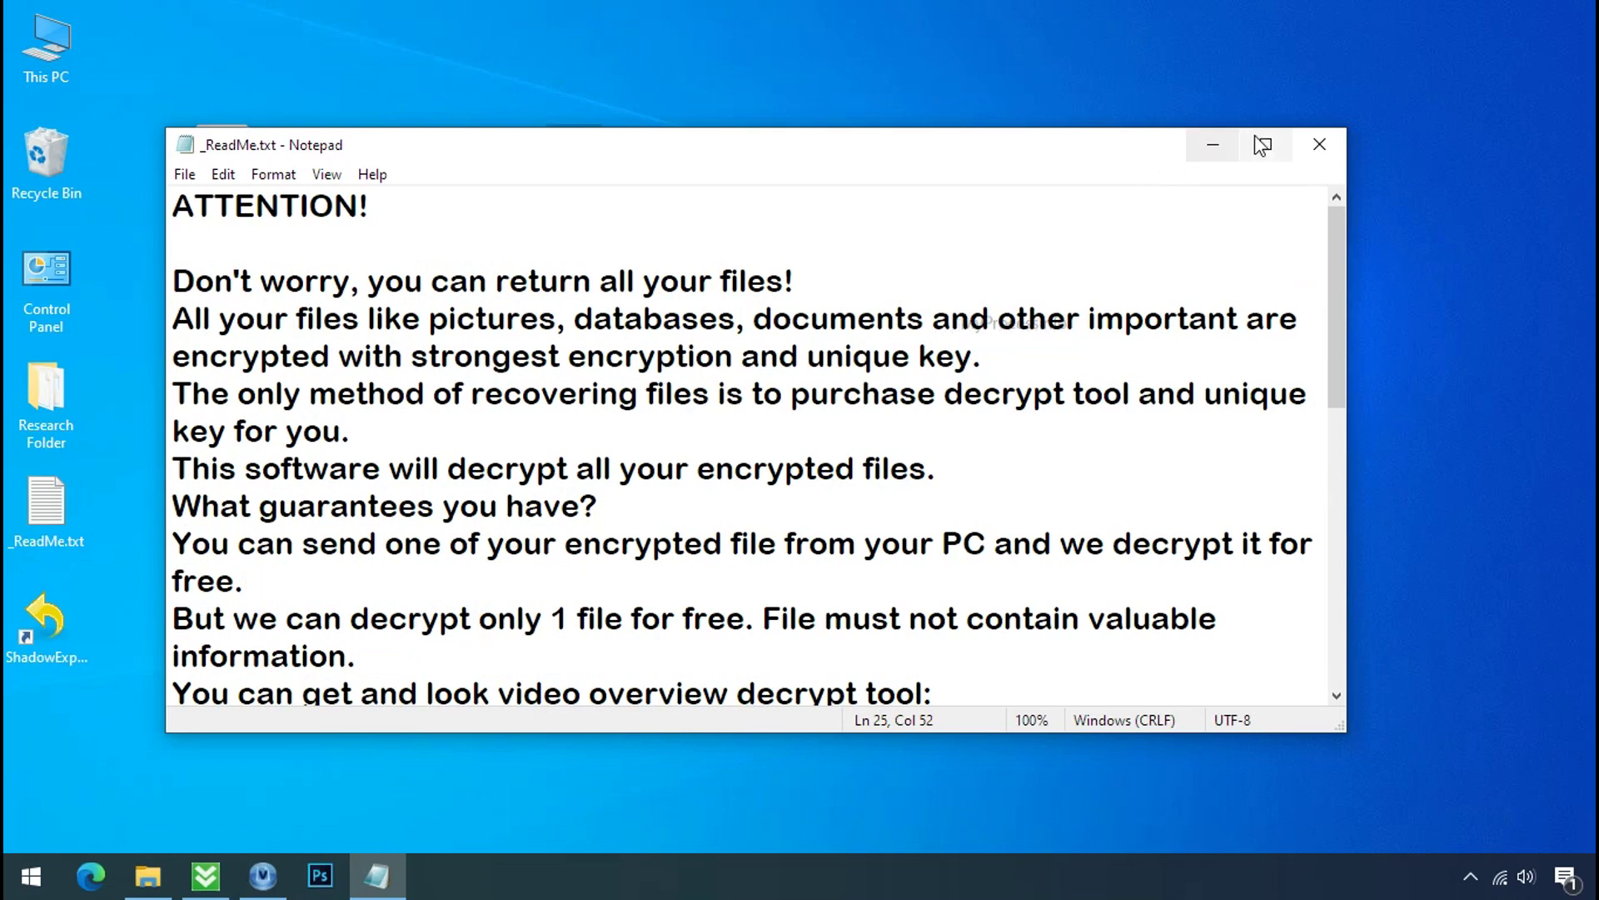
# Step: Close the note, download BDRansomRecognitionTool.exe from the Bitdefender blog, and launch it from the desktop
pyautogui.click(1321, 148)
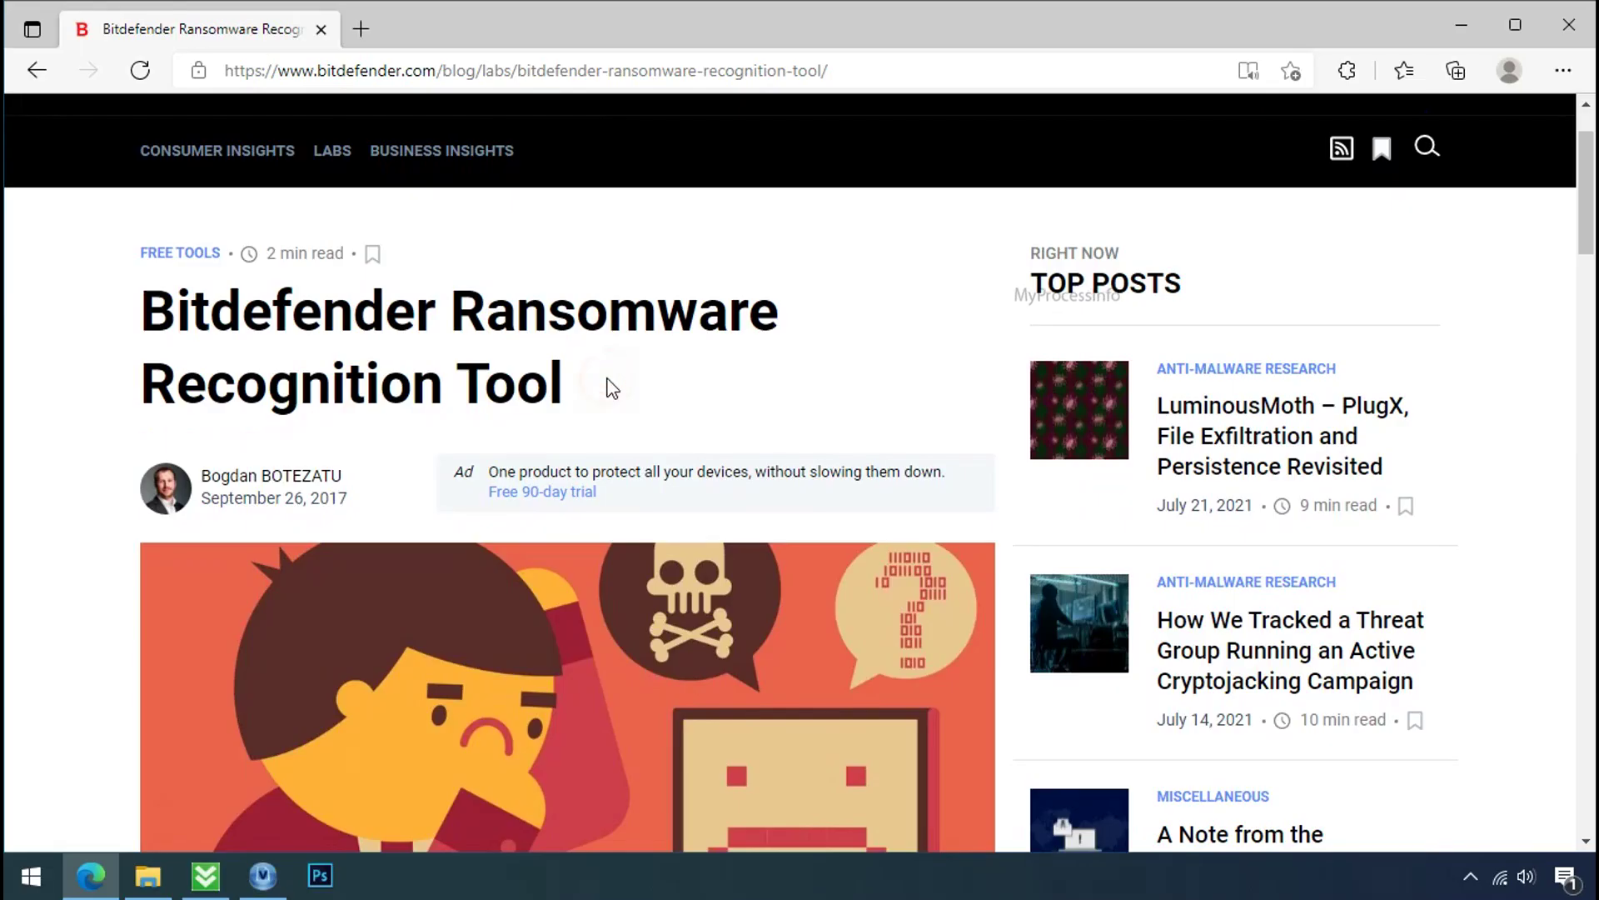
pyautogui.scroll(-8, 608, 391)
pyautogui.scroll(-6, 608, 393)
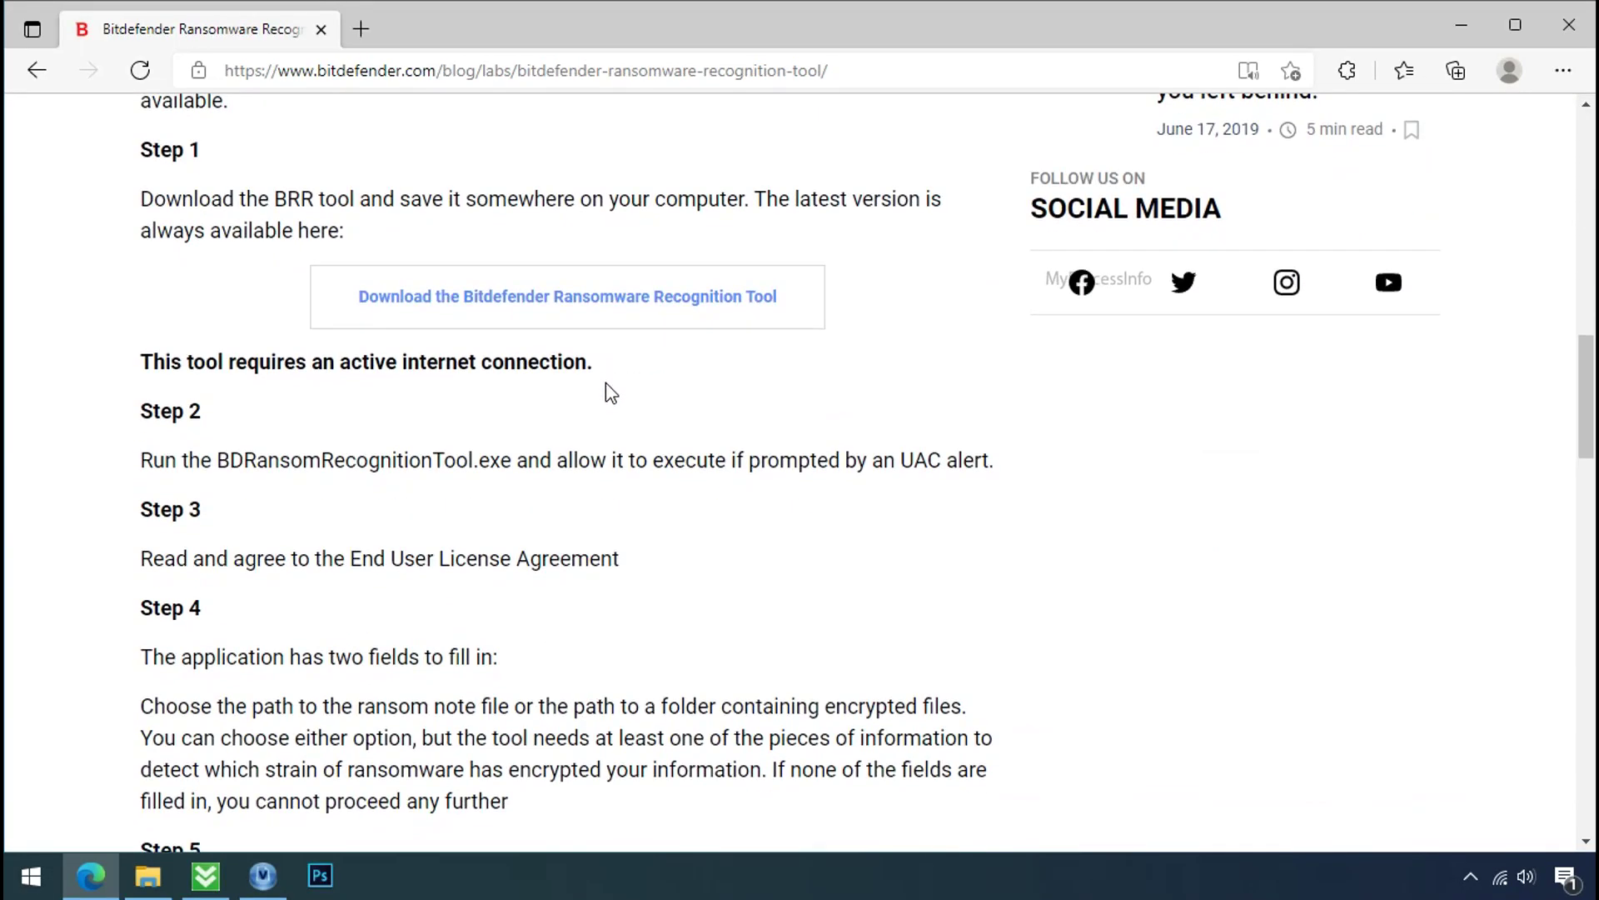
pyautogui.click(587, 314)
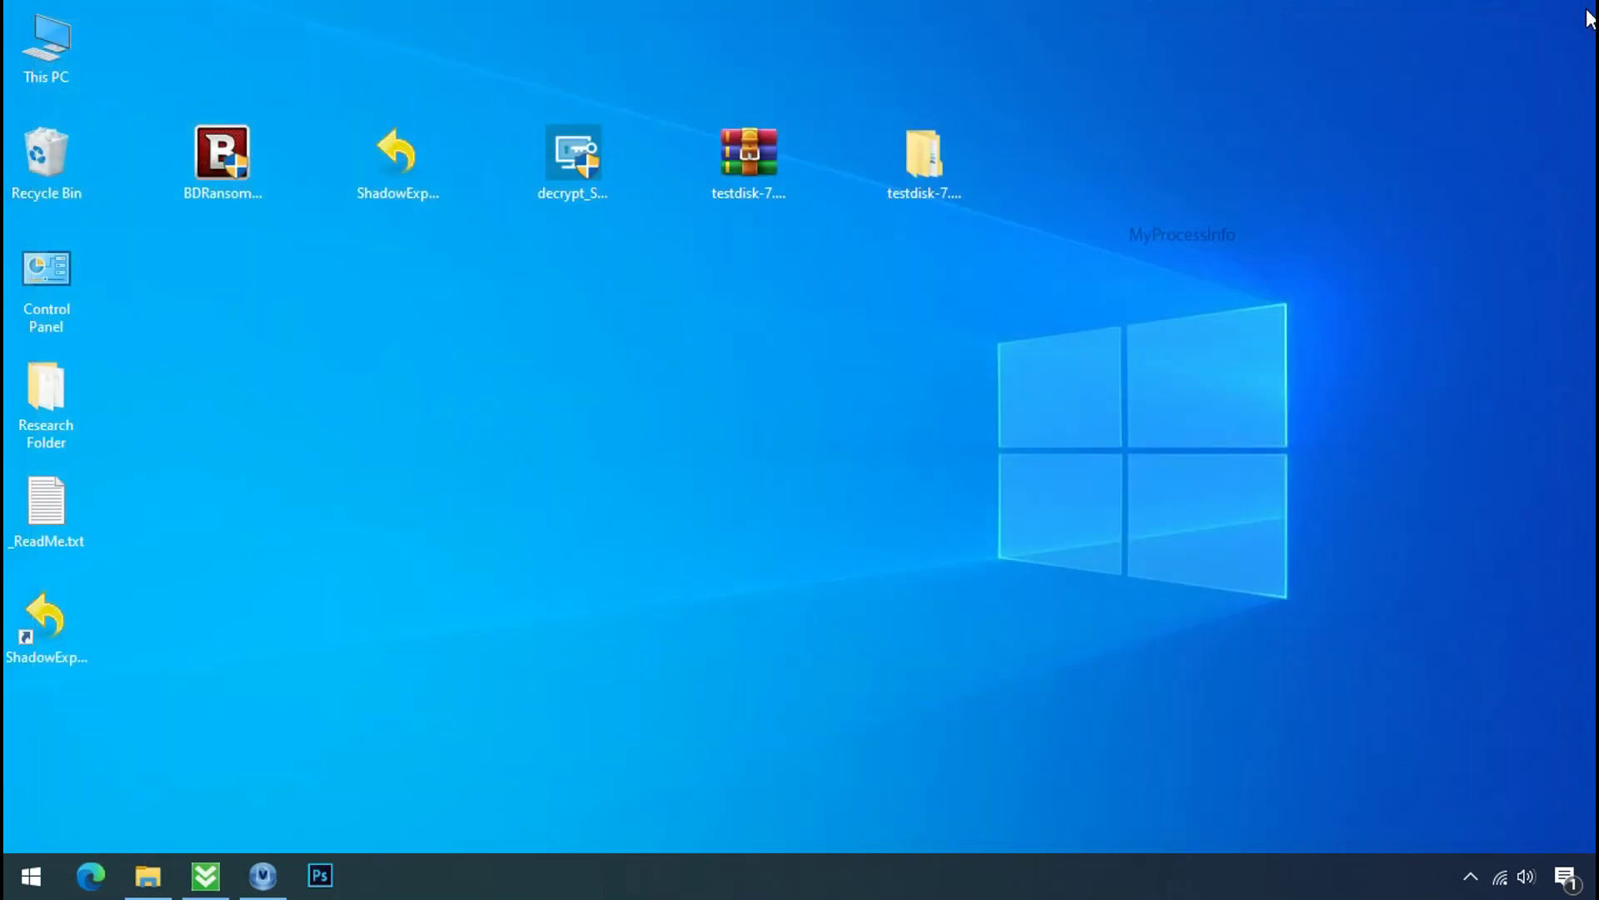
pyautogui.click(226, 165)
pyautogui.doubleClick(227, 165)
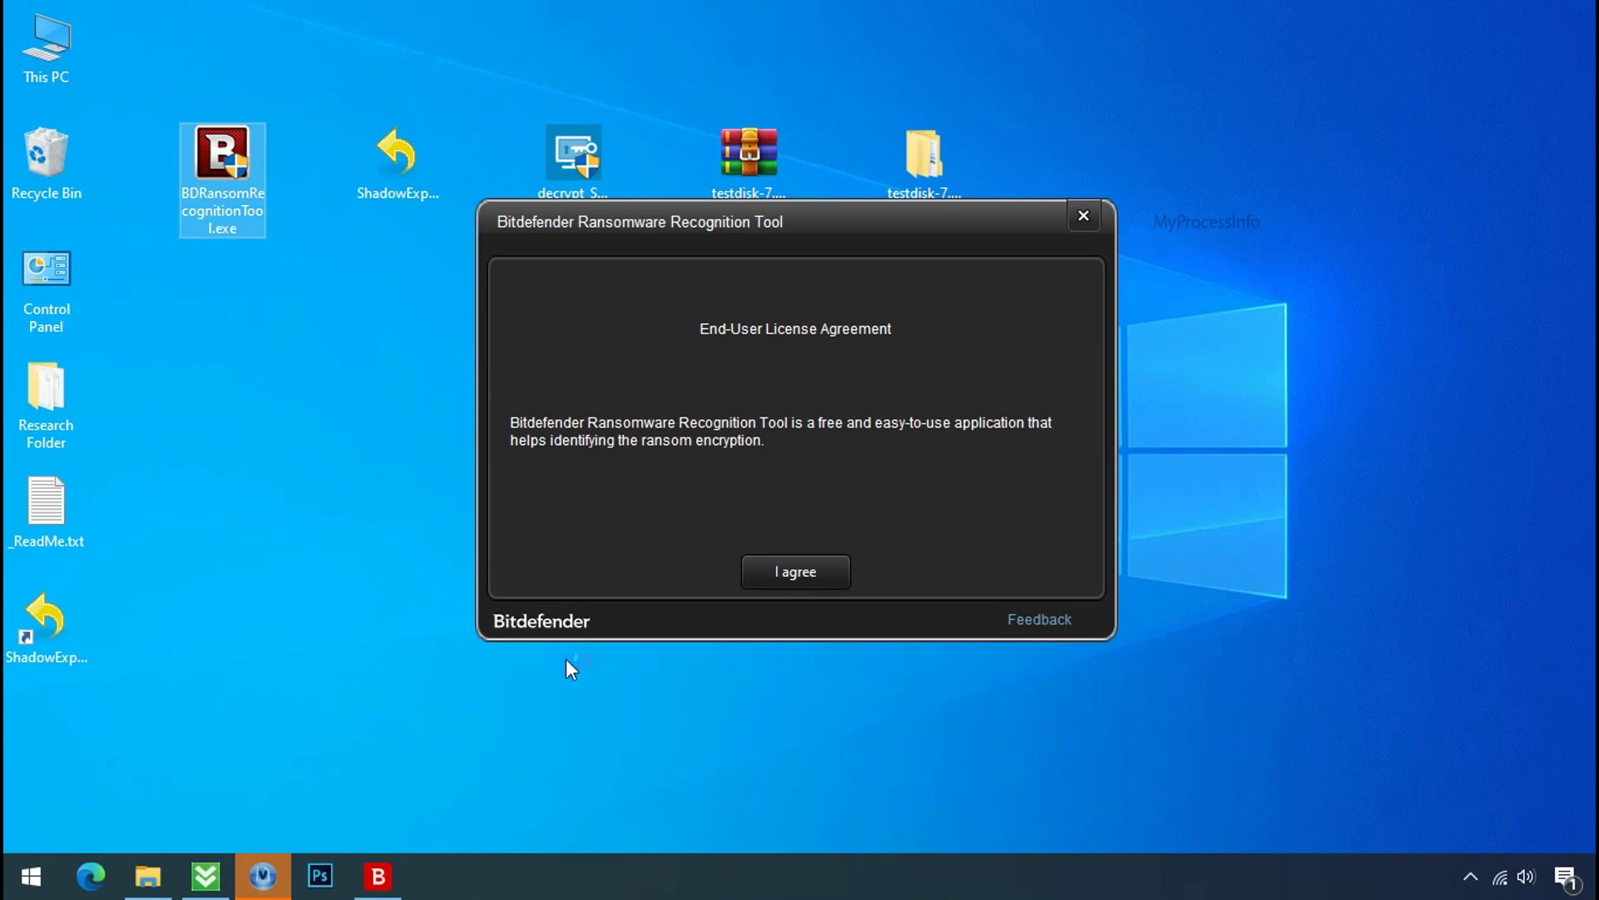
# Step: Accept the licence and scan _ReadMe.txt, which matches STOP and KeyPass at 47%, then close the tool
pyautogui.click(794, 584)
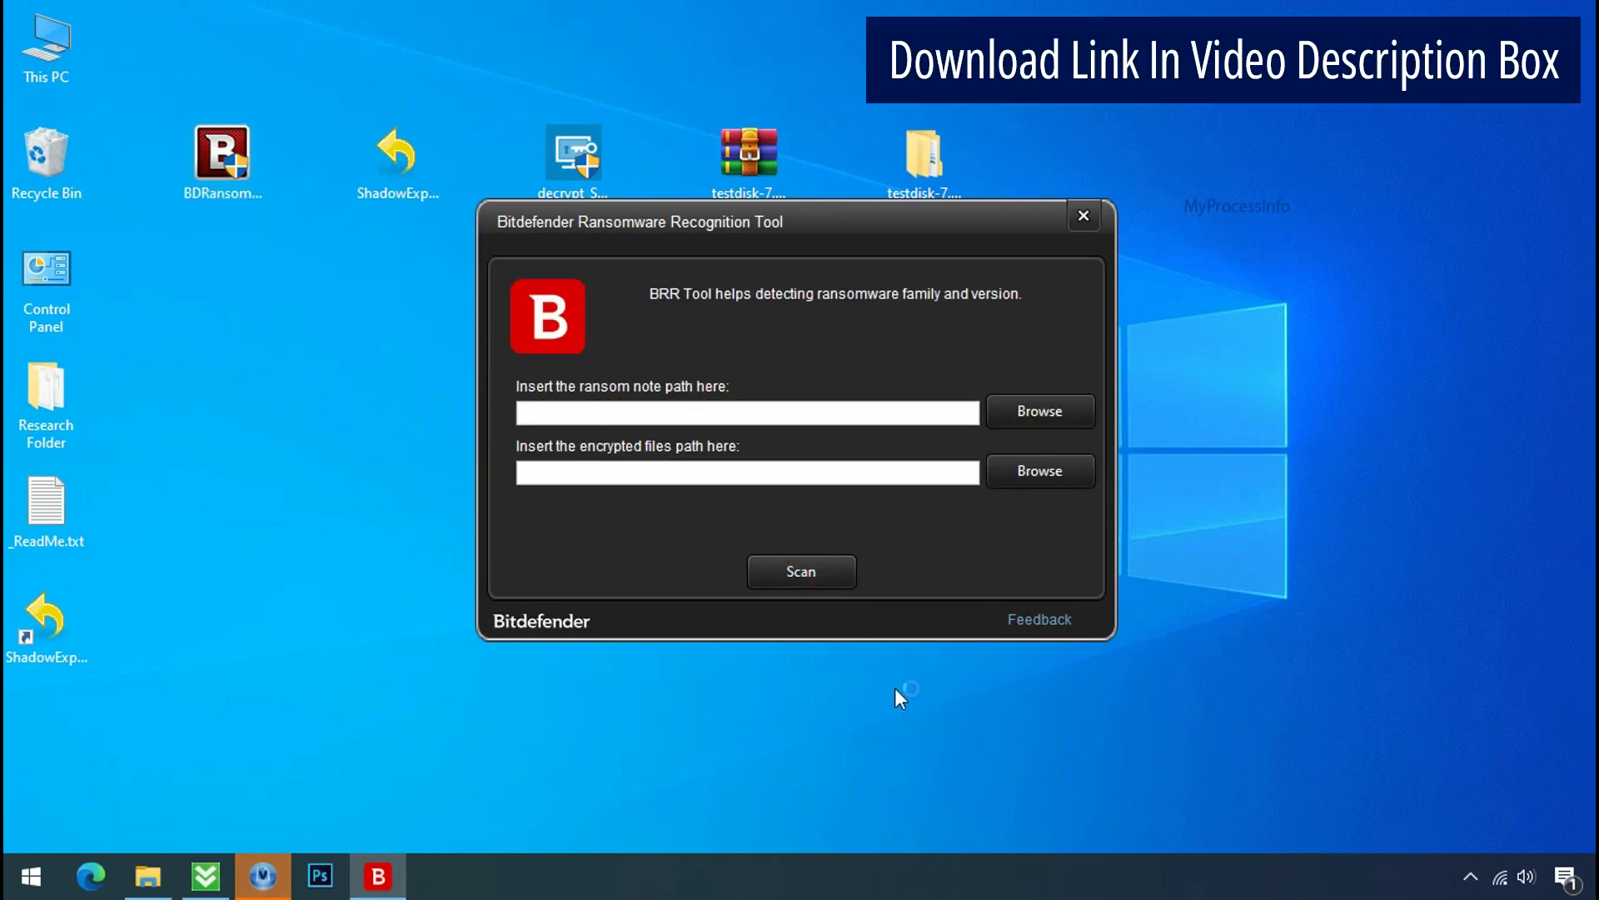
pyautogui.click(1039, 410)
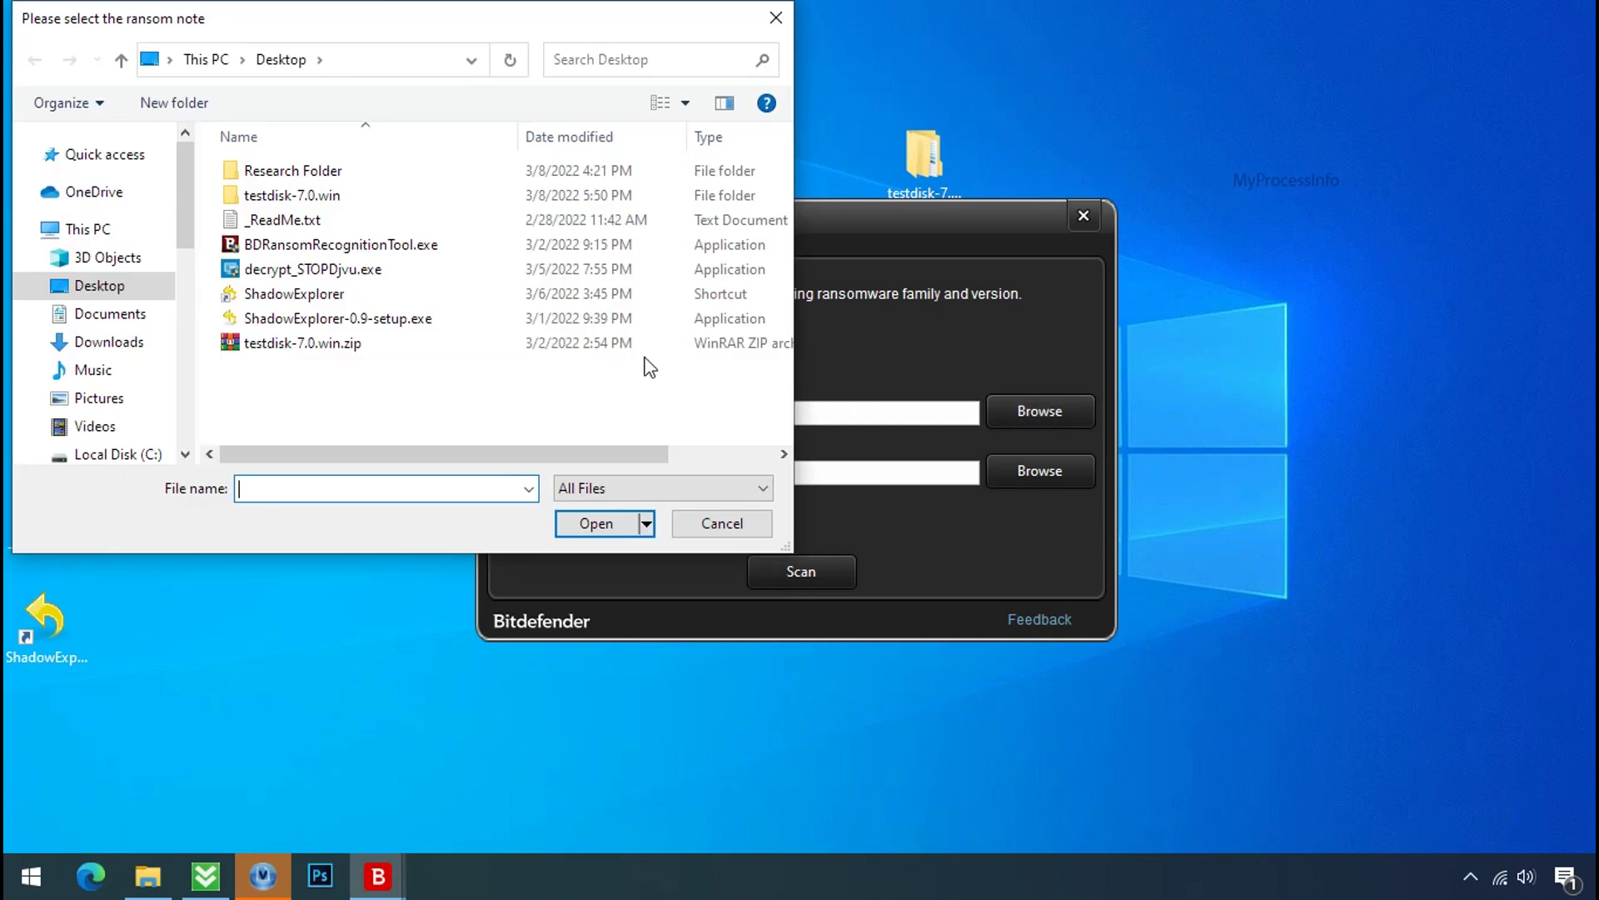
pyautogui.doubleClick(299, 219)
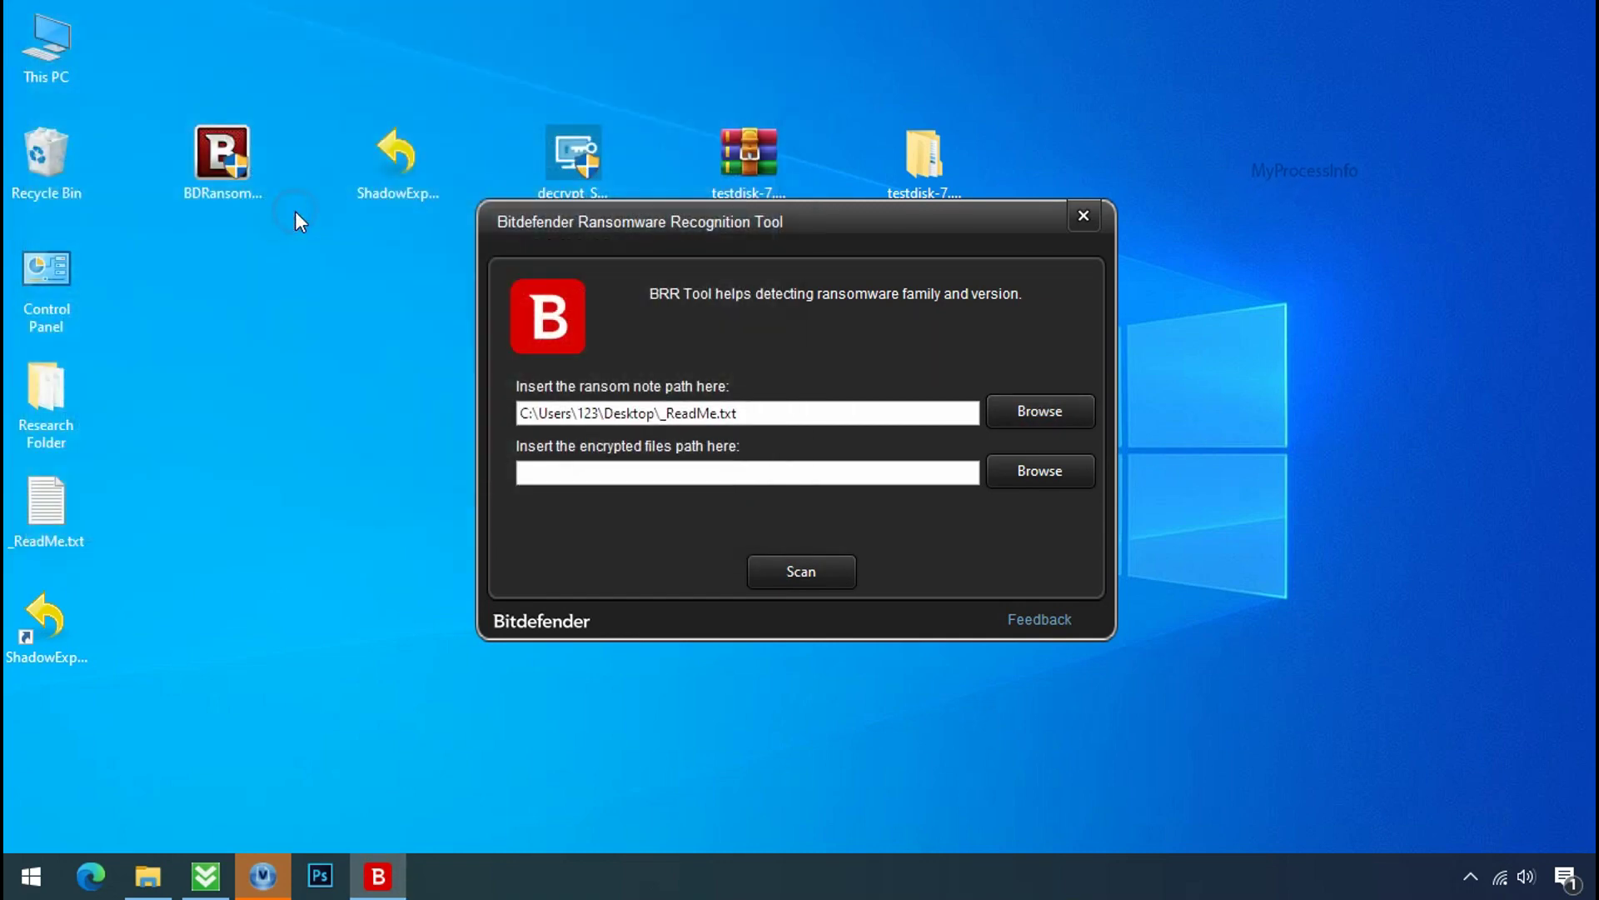
pyautogui.click(802, 583)
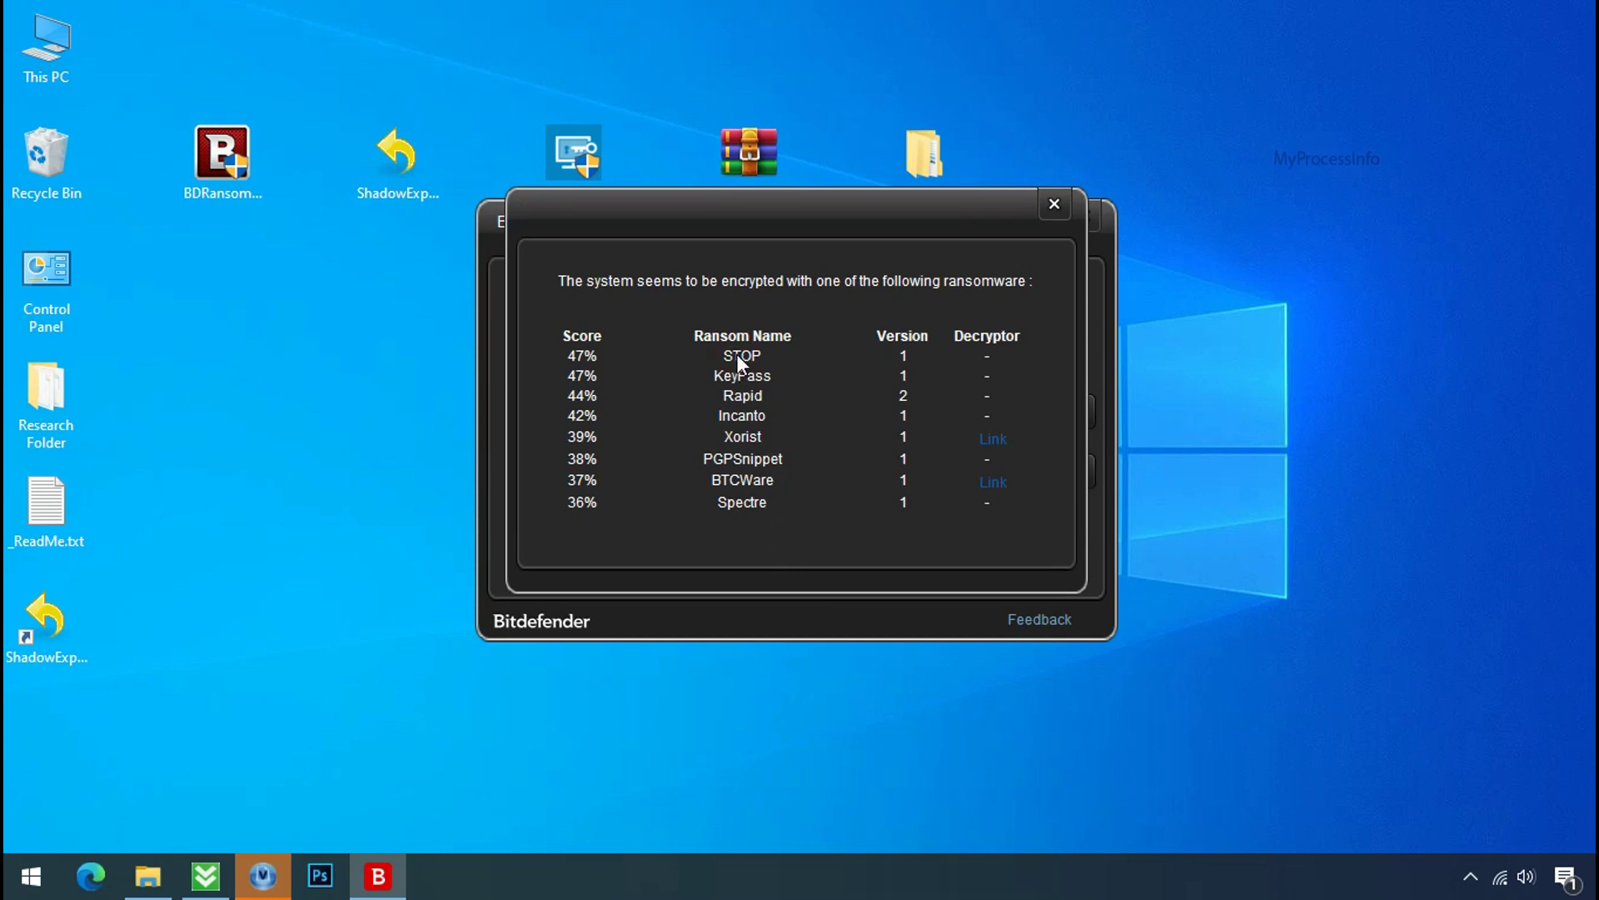
pyautogui.click(1054, 204)
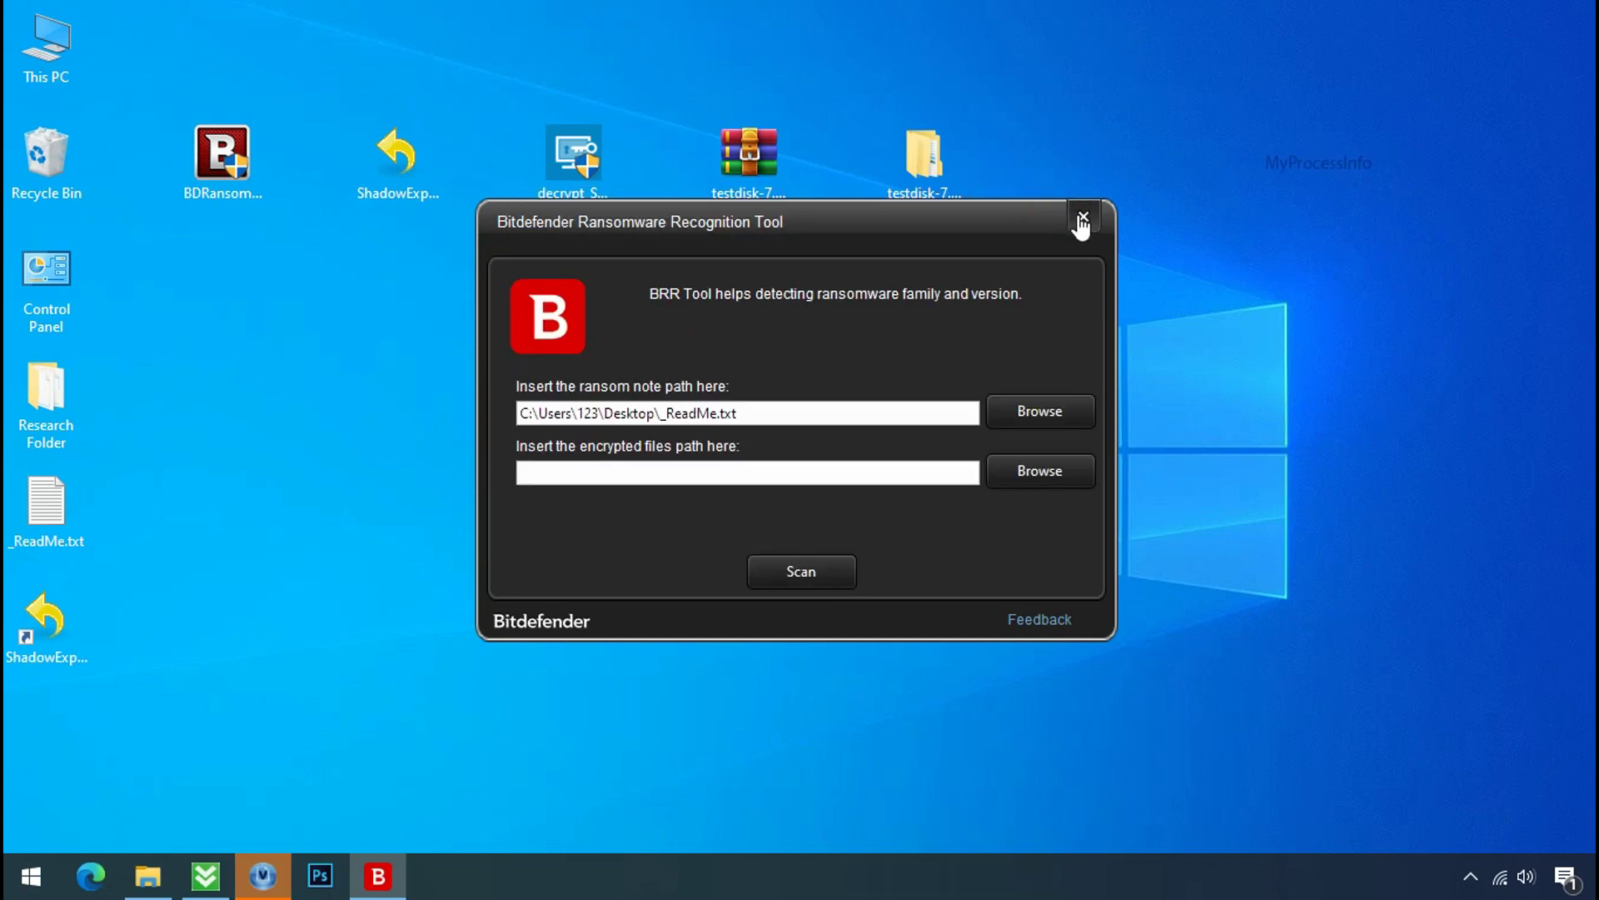
pyautogui.click(1082, 218)
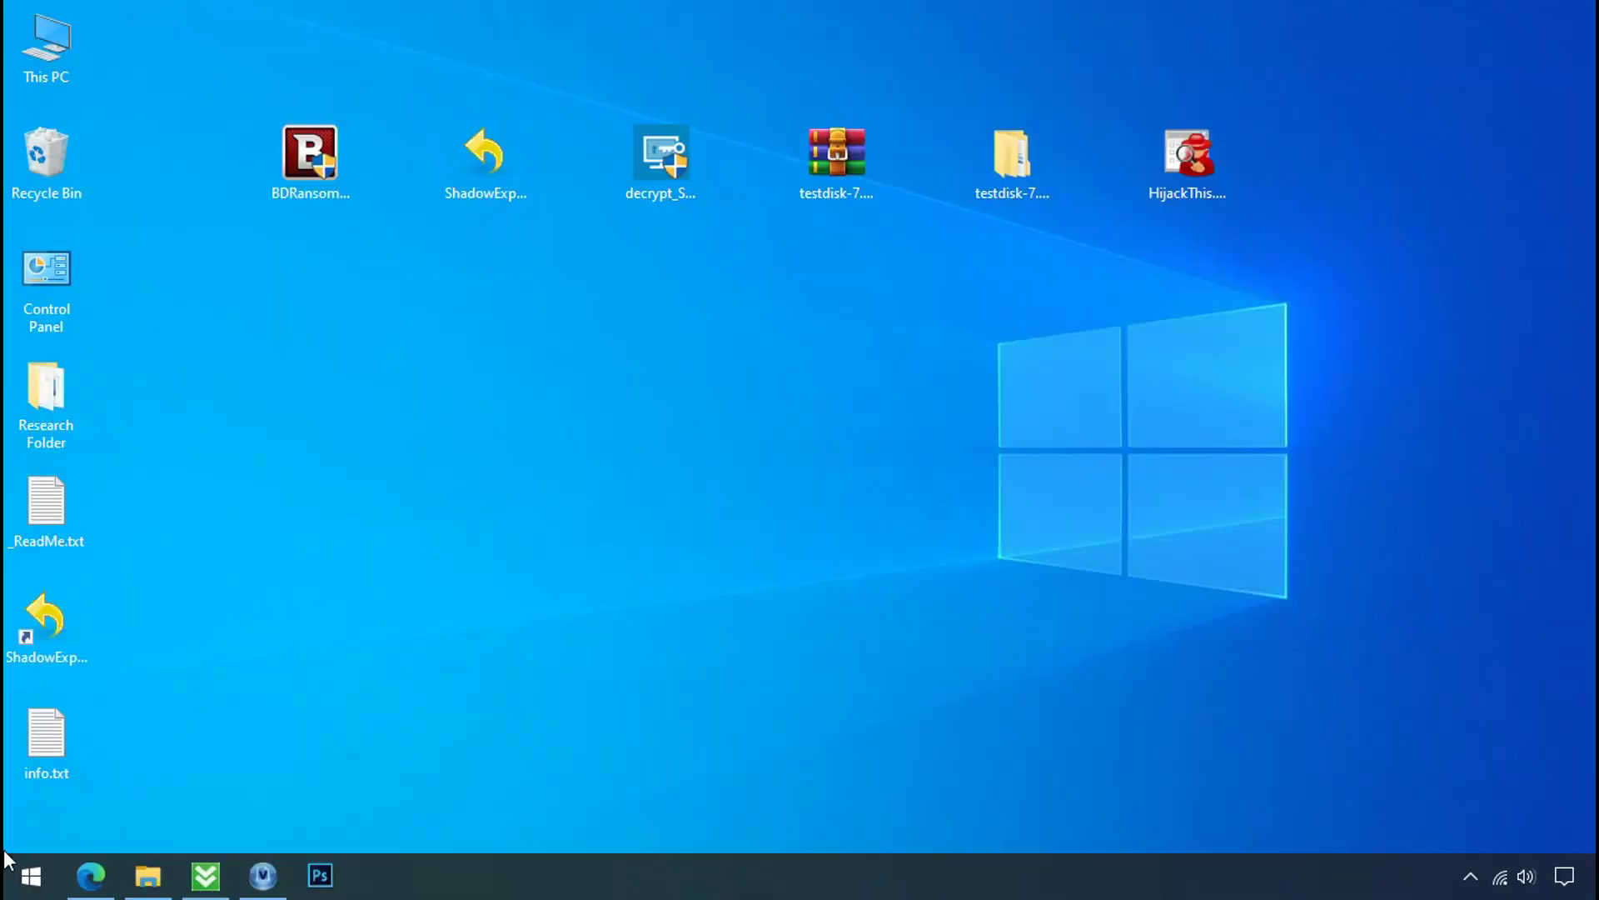
pyautogui.click(31, 874)
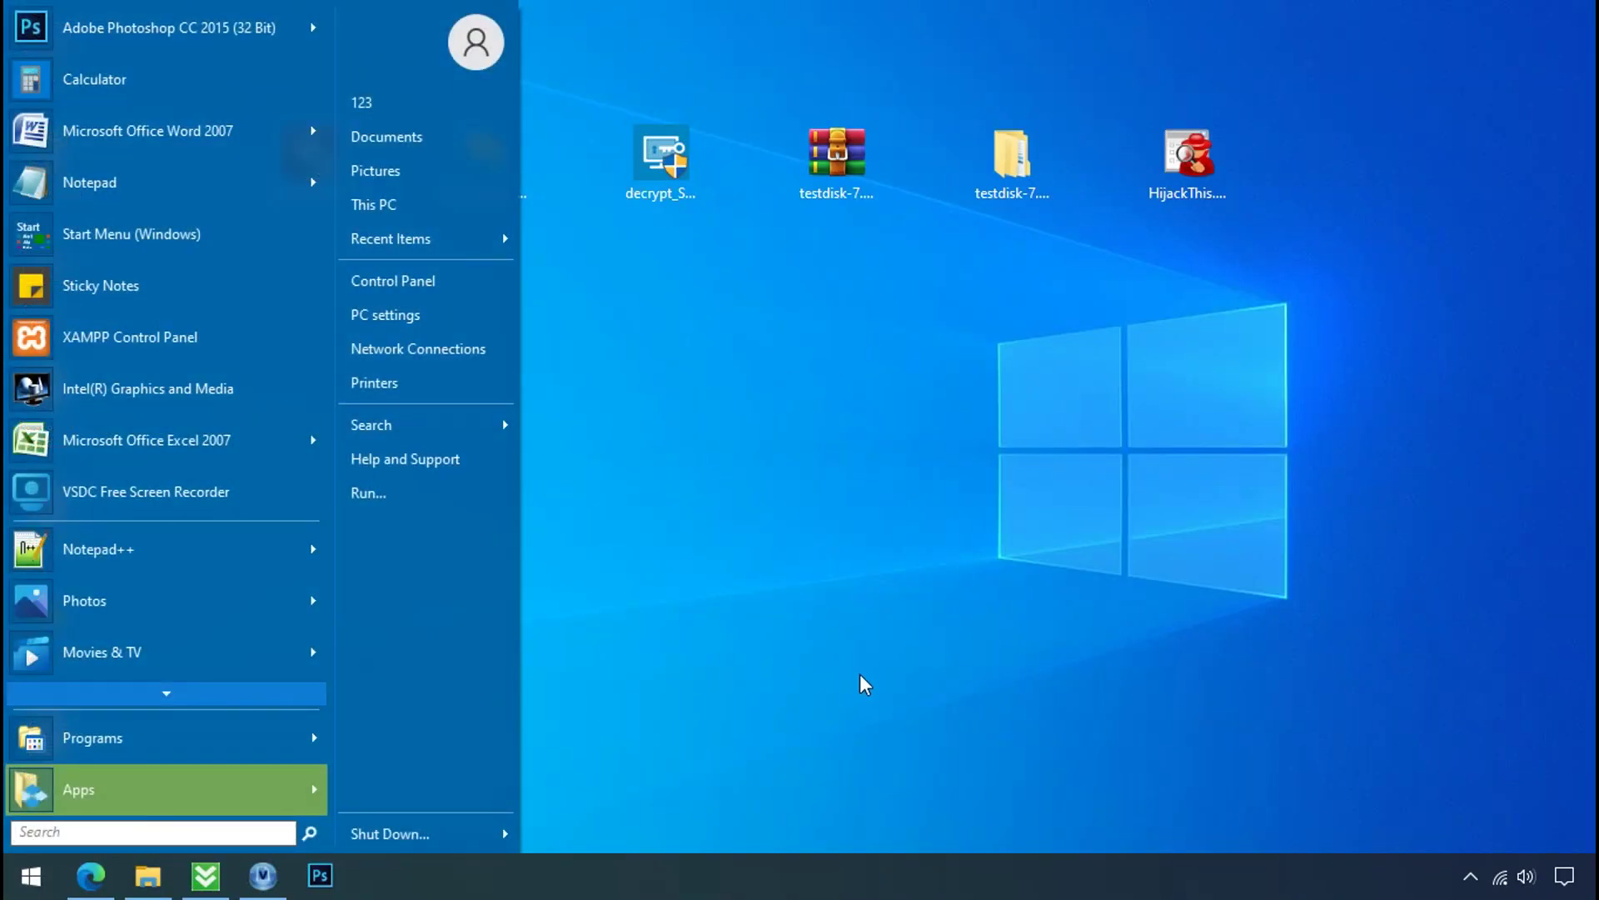
# Step: Go to %LOCALAPPDATA% and open the randomly named 81a1k05d-1a41-6523-5ad4xe45ff5ew0 folder
pyautogui.write('%LOCAL')
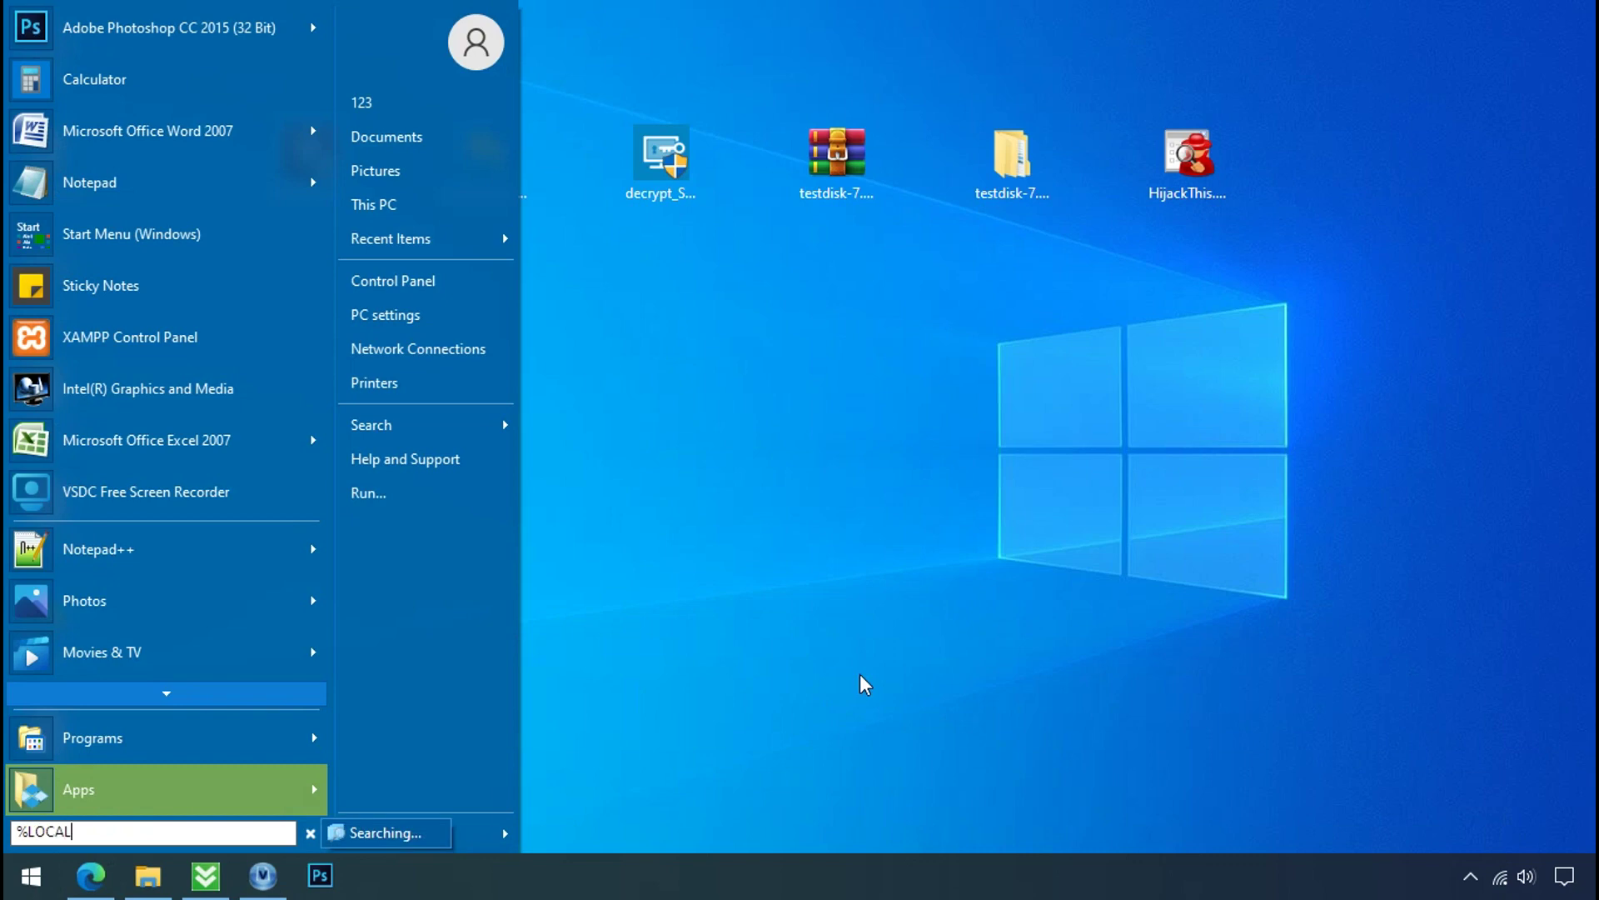
pyautogui.write('APPDATA%')
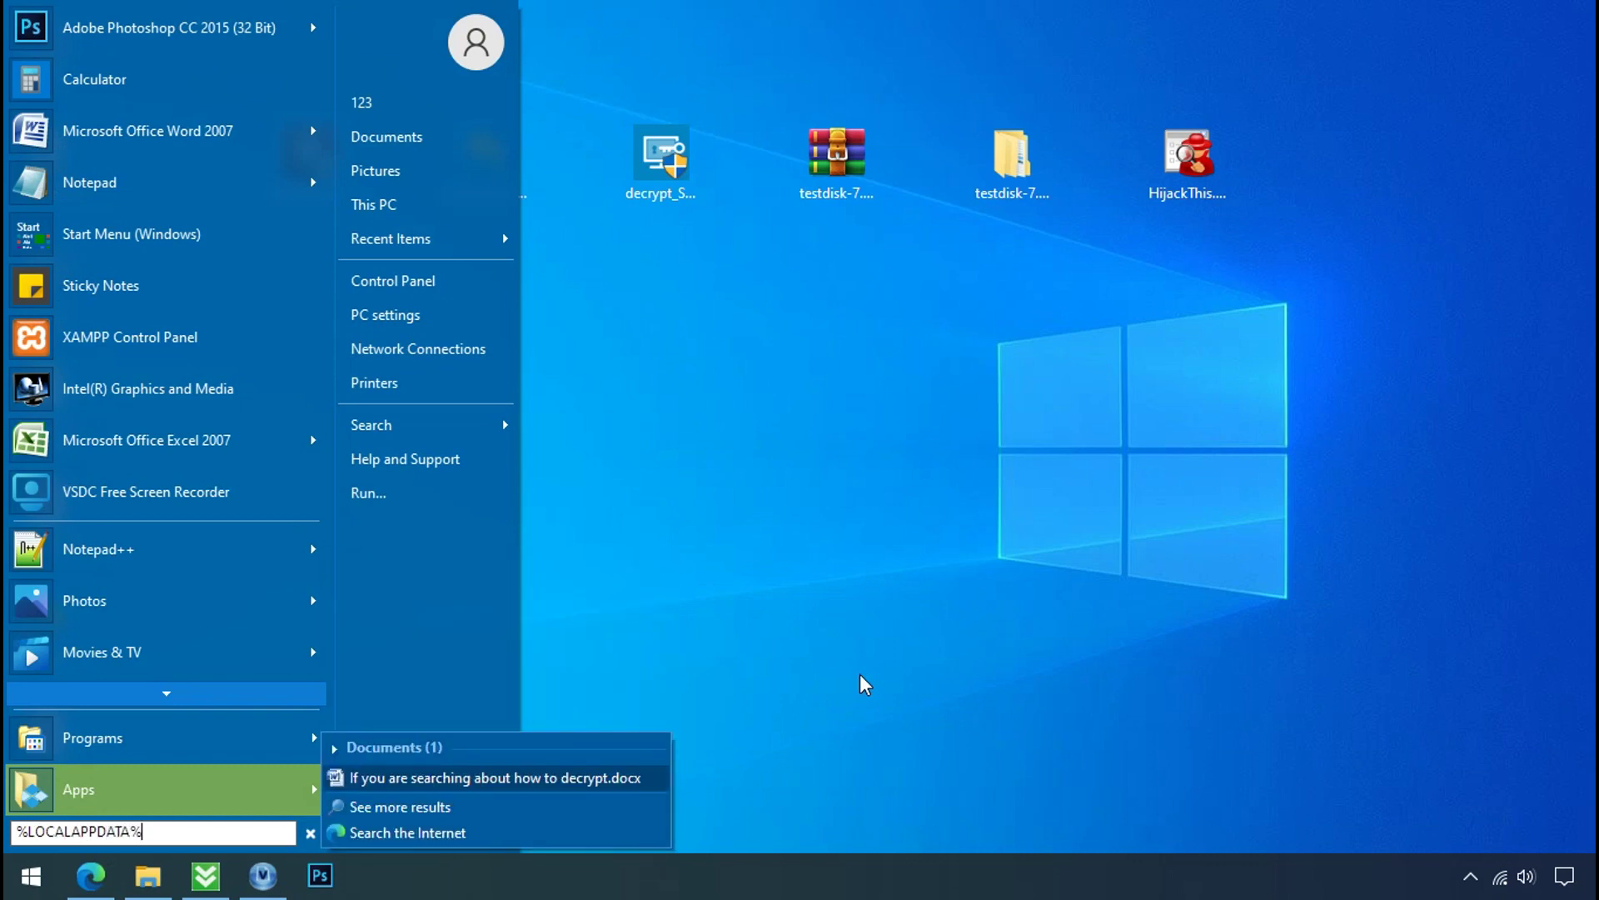
pyautogui.press('Return')
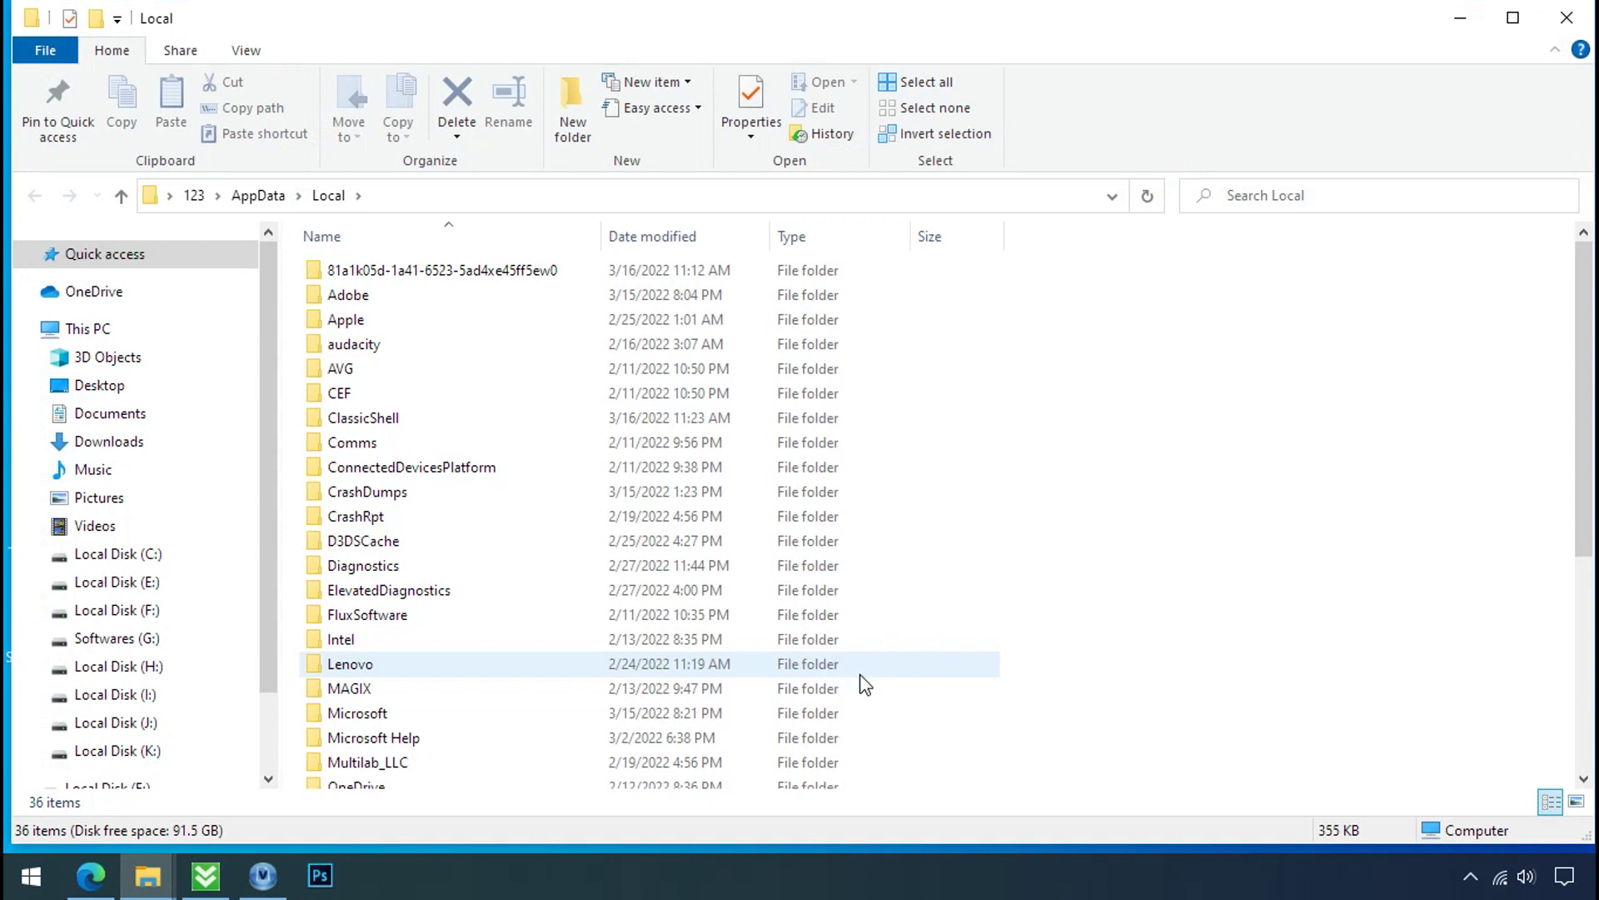
pyautogui.click(965, 275)
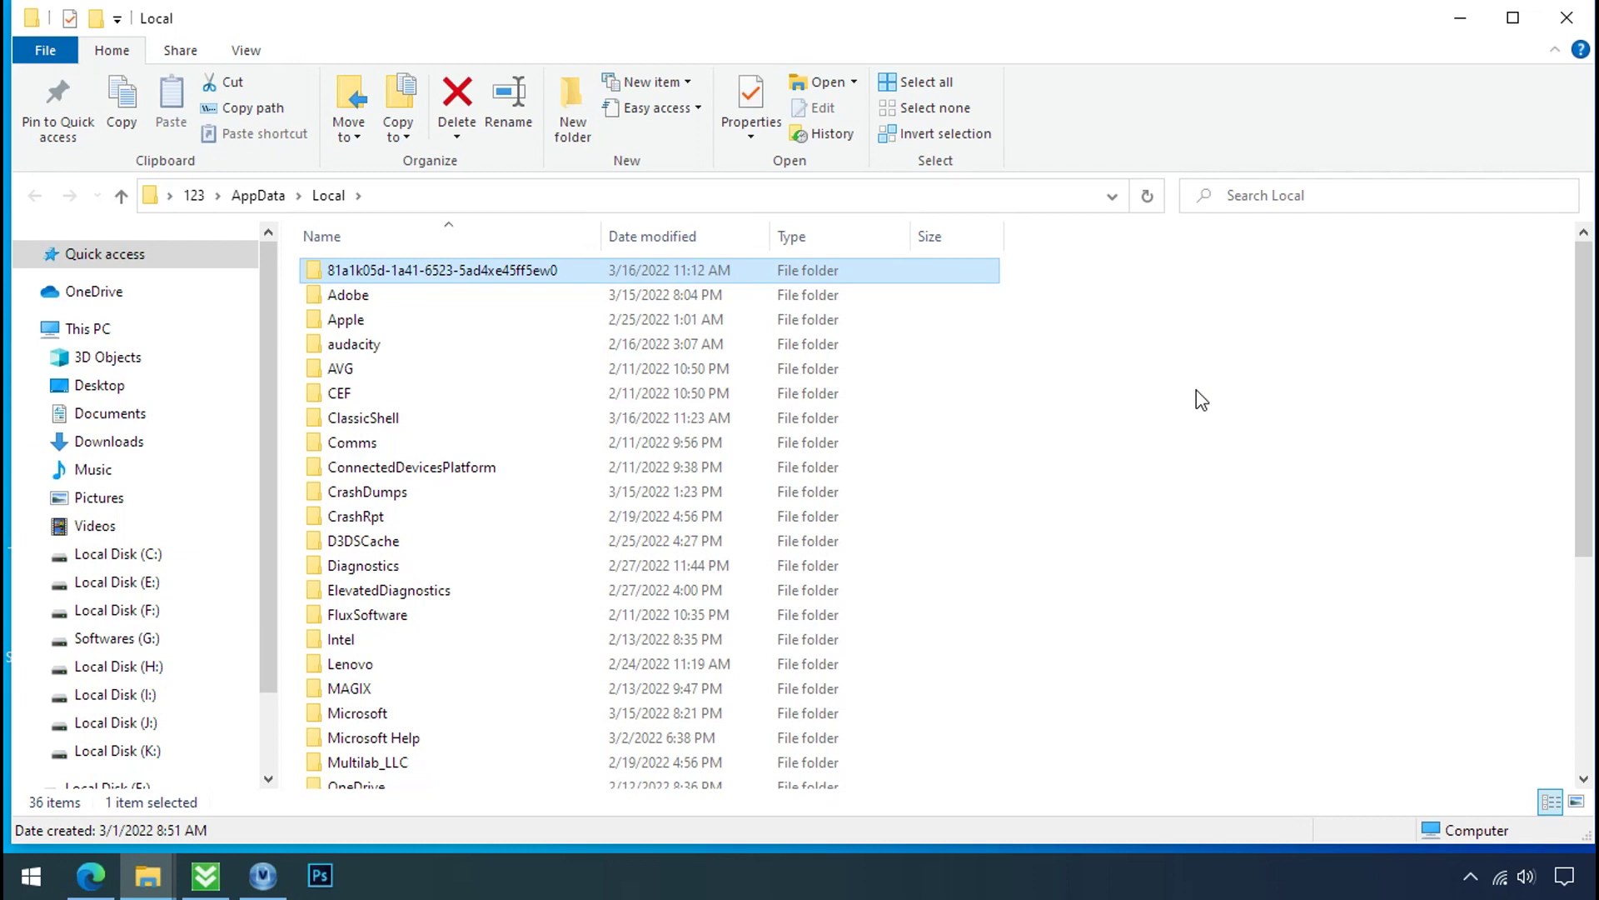
pyautogui.doubleClick(432, 272)
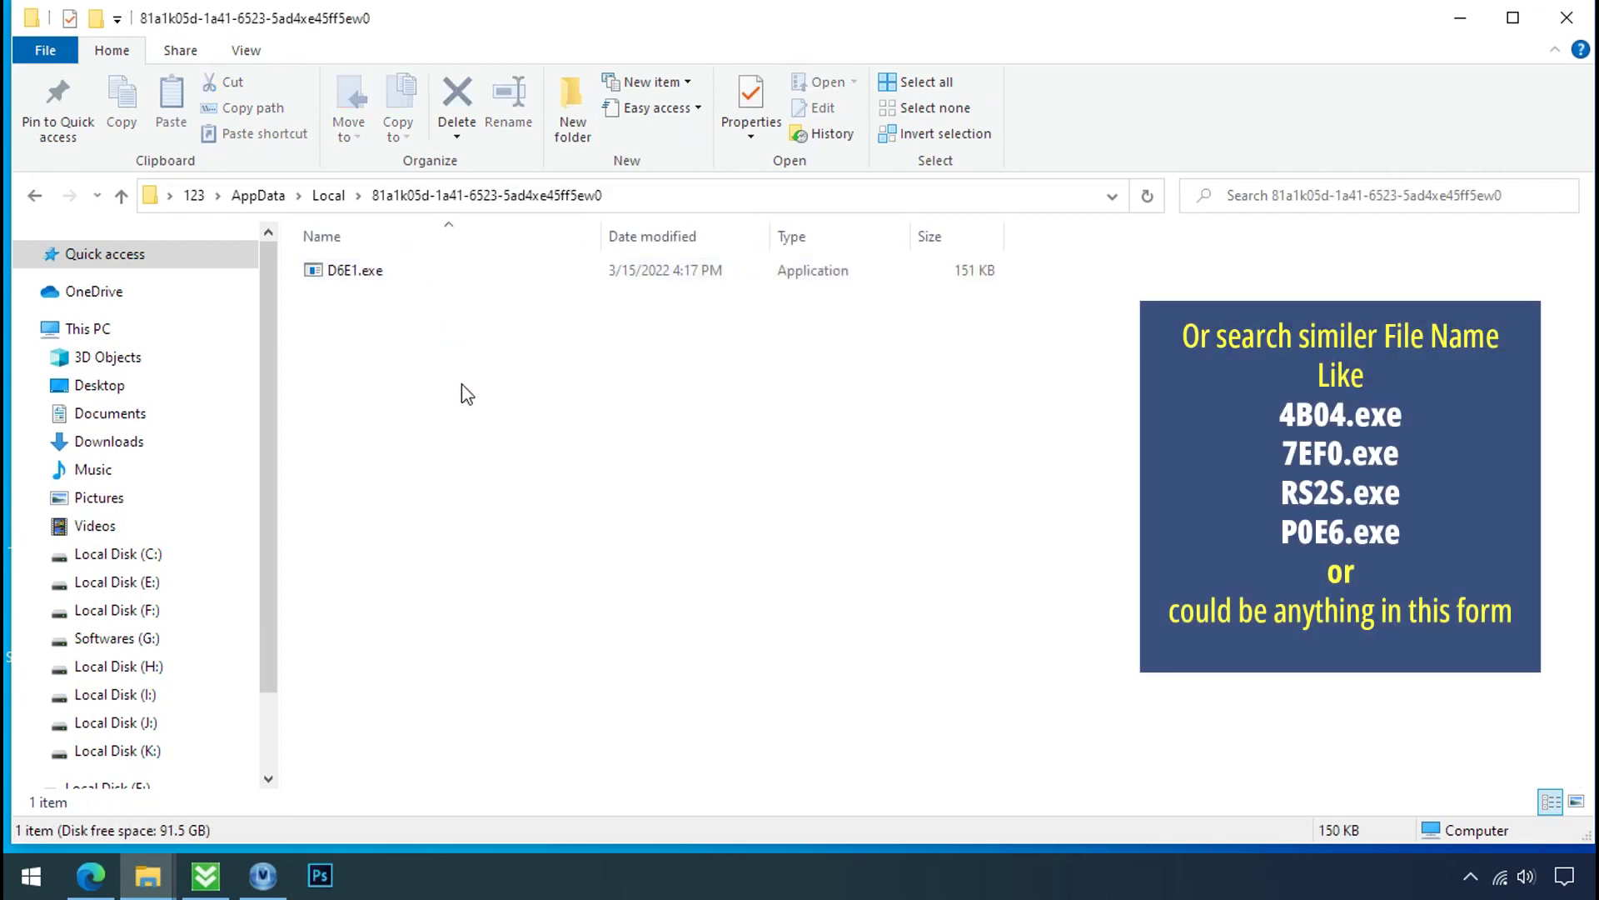
# Step: Try deleting D6E1.exe, retrying three times until access is denied, then close the folder window
pyautogui.click(327, 272)
pyautogui.rightClick(356, 269)
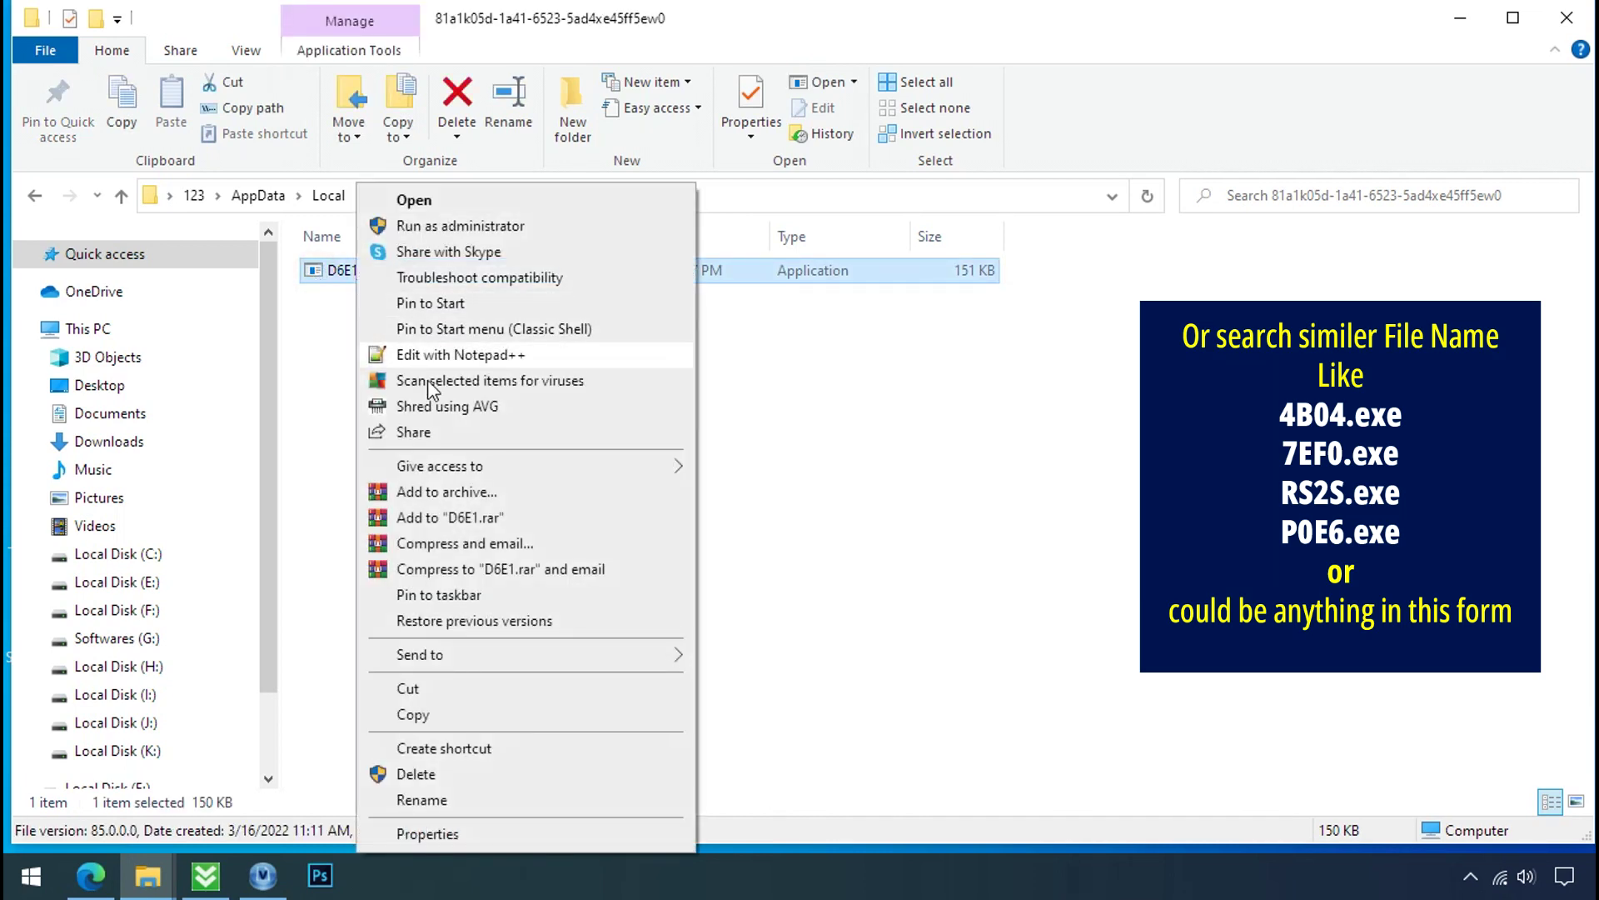
pyautogui.click(496, 775)
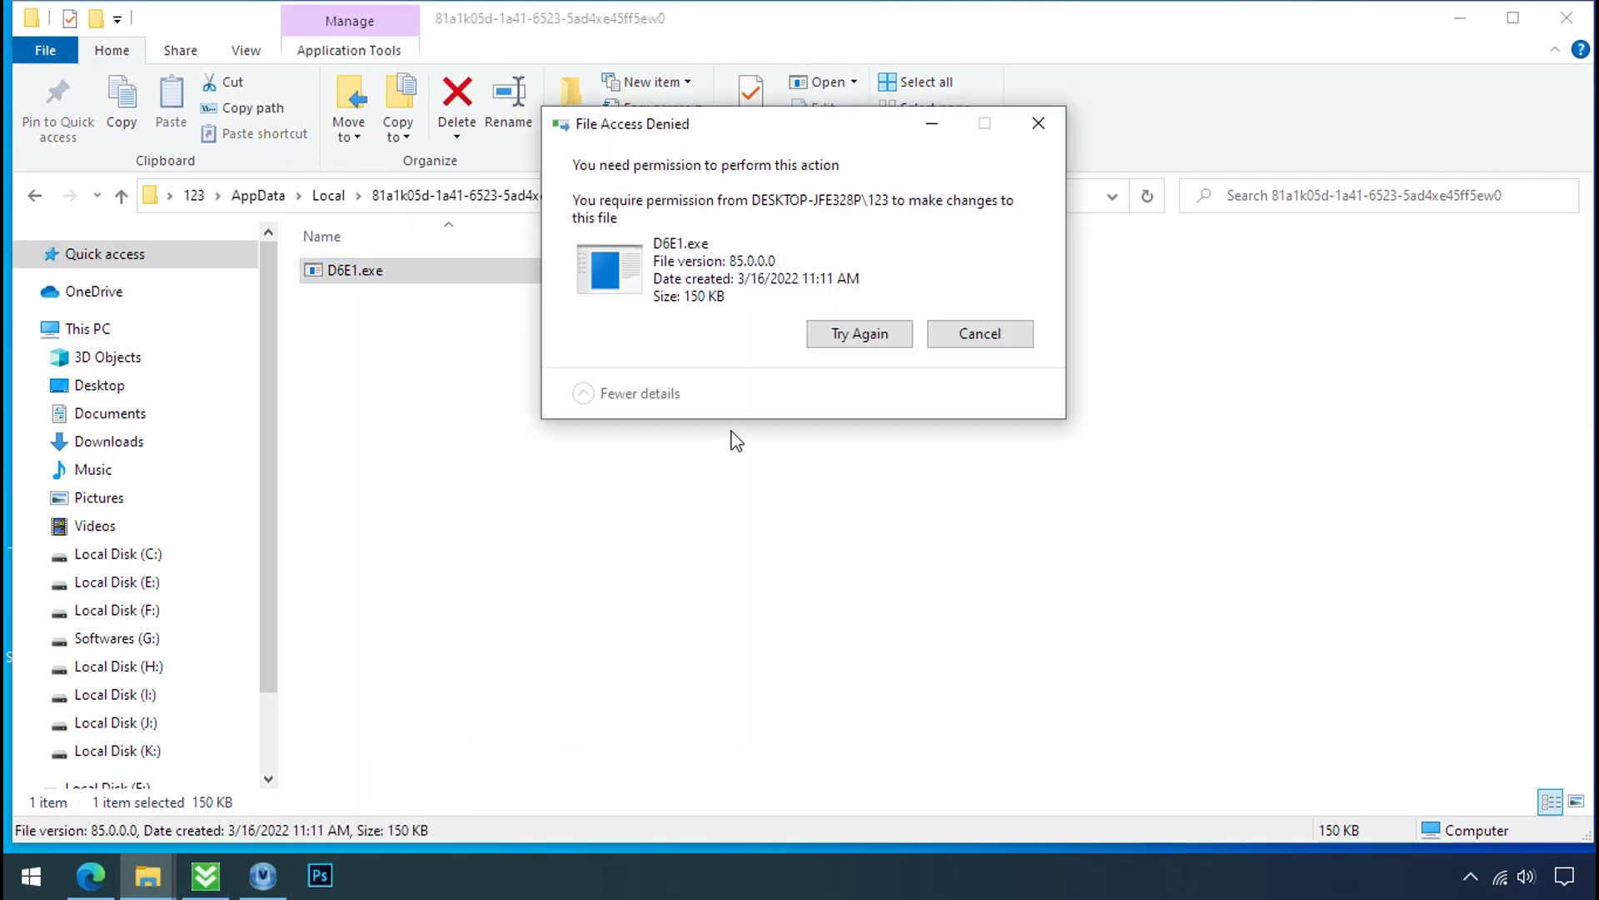
pyautogui.click(843, 331)
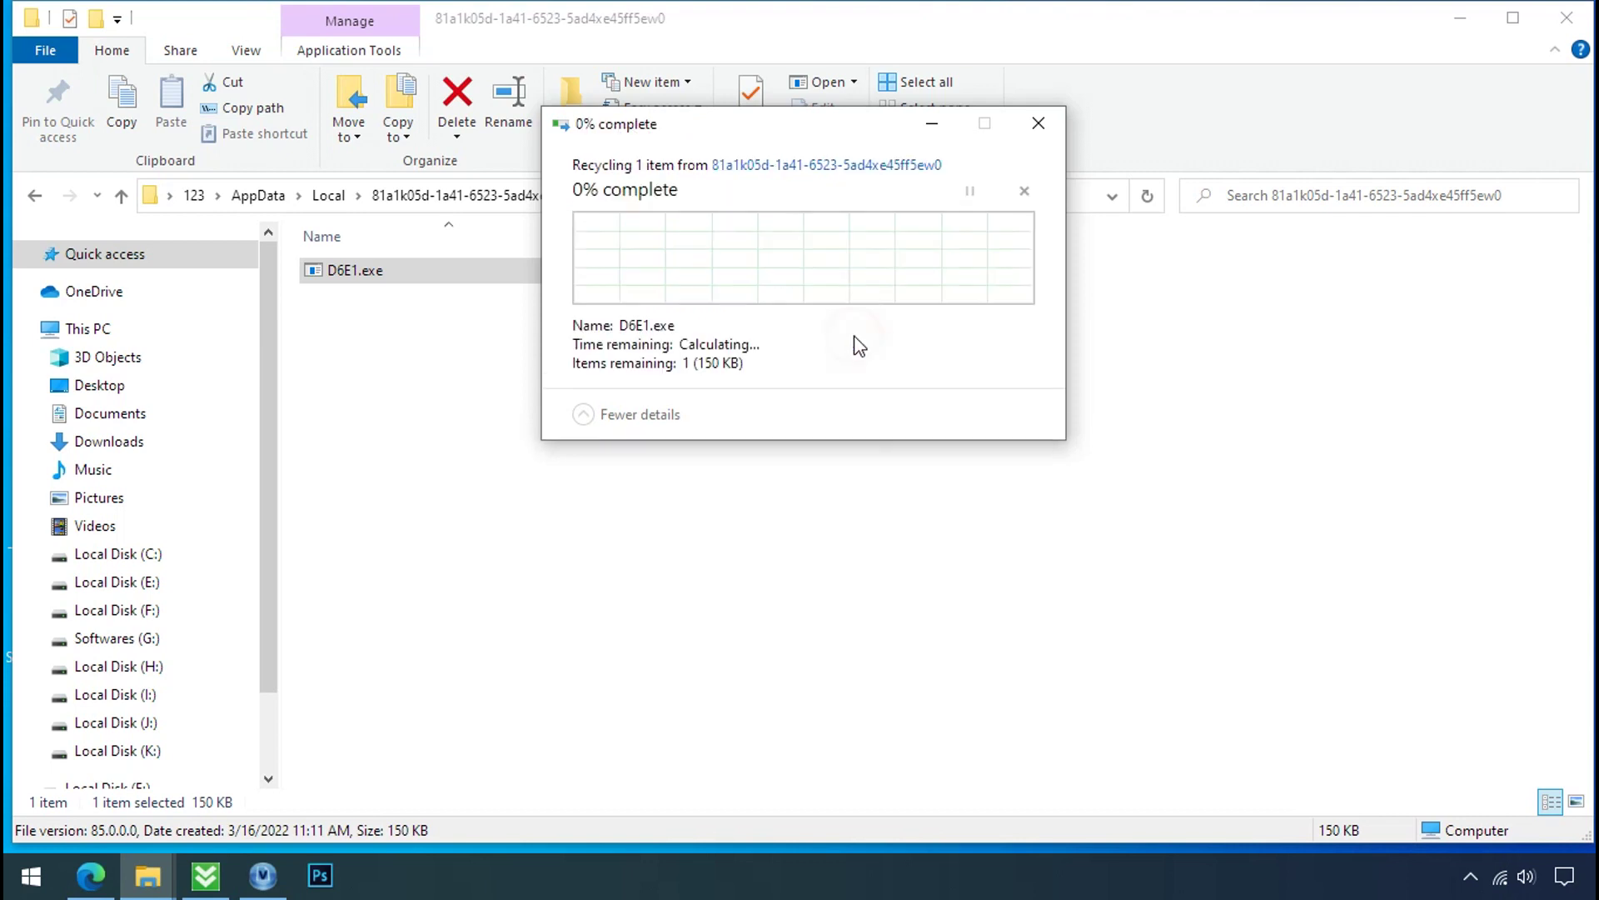
pyautogui.click(858, 337)
pyautogui.click(858, 337)
pyautogui.click(1023, 133)
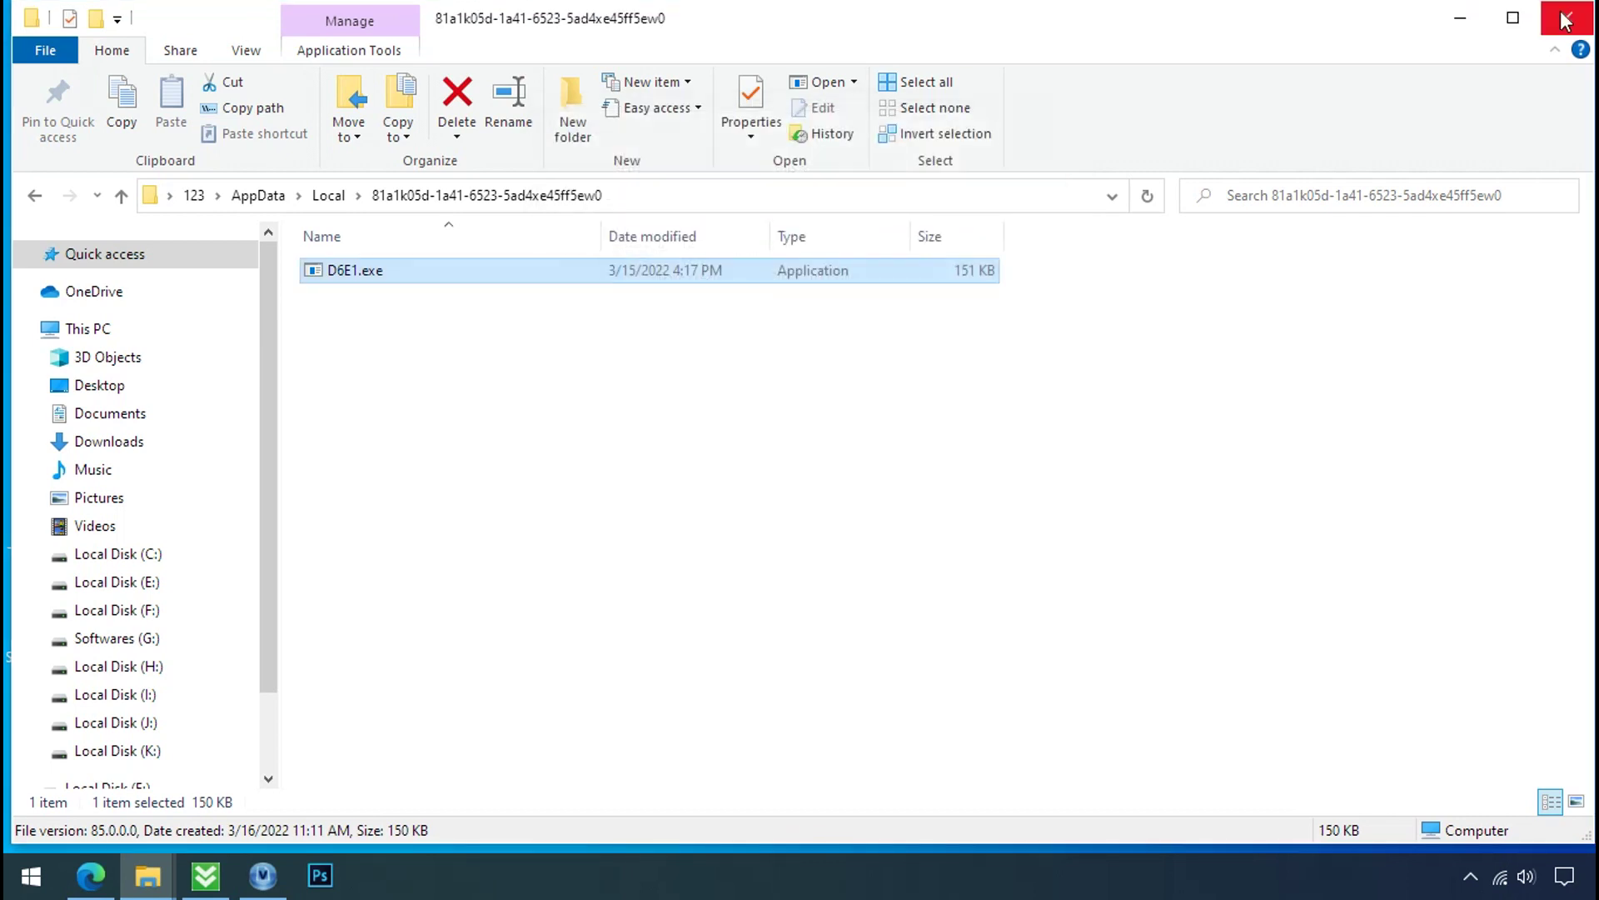
pyautogui.click(1566, 20)
# Step: Open Task Manager from the taskbar and locate the two D6E1.exe (32 bit) processes
pyautogui.rightClick(1212, 874)
pyautogui.click(1241, 754)
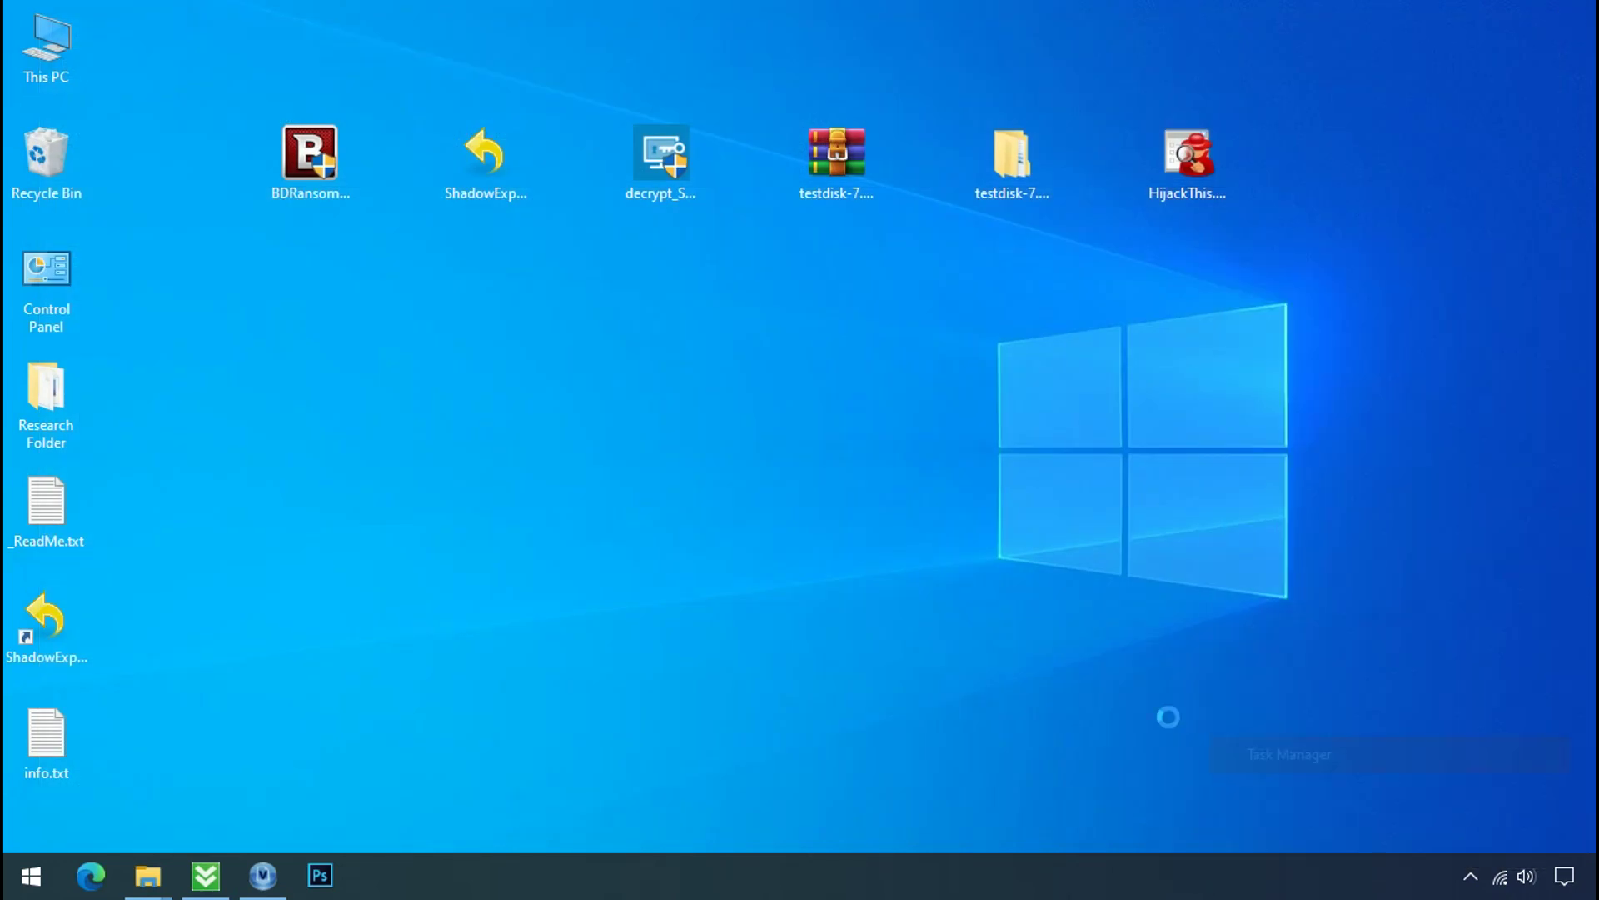
pyautogui.scroll(-5, 487, 326)
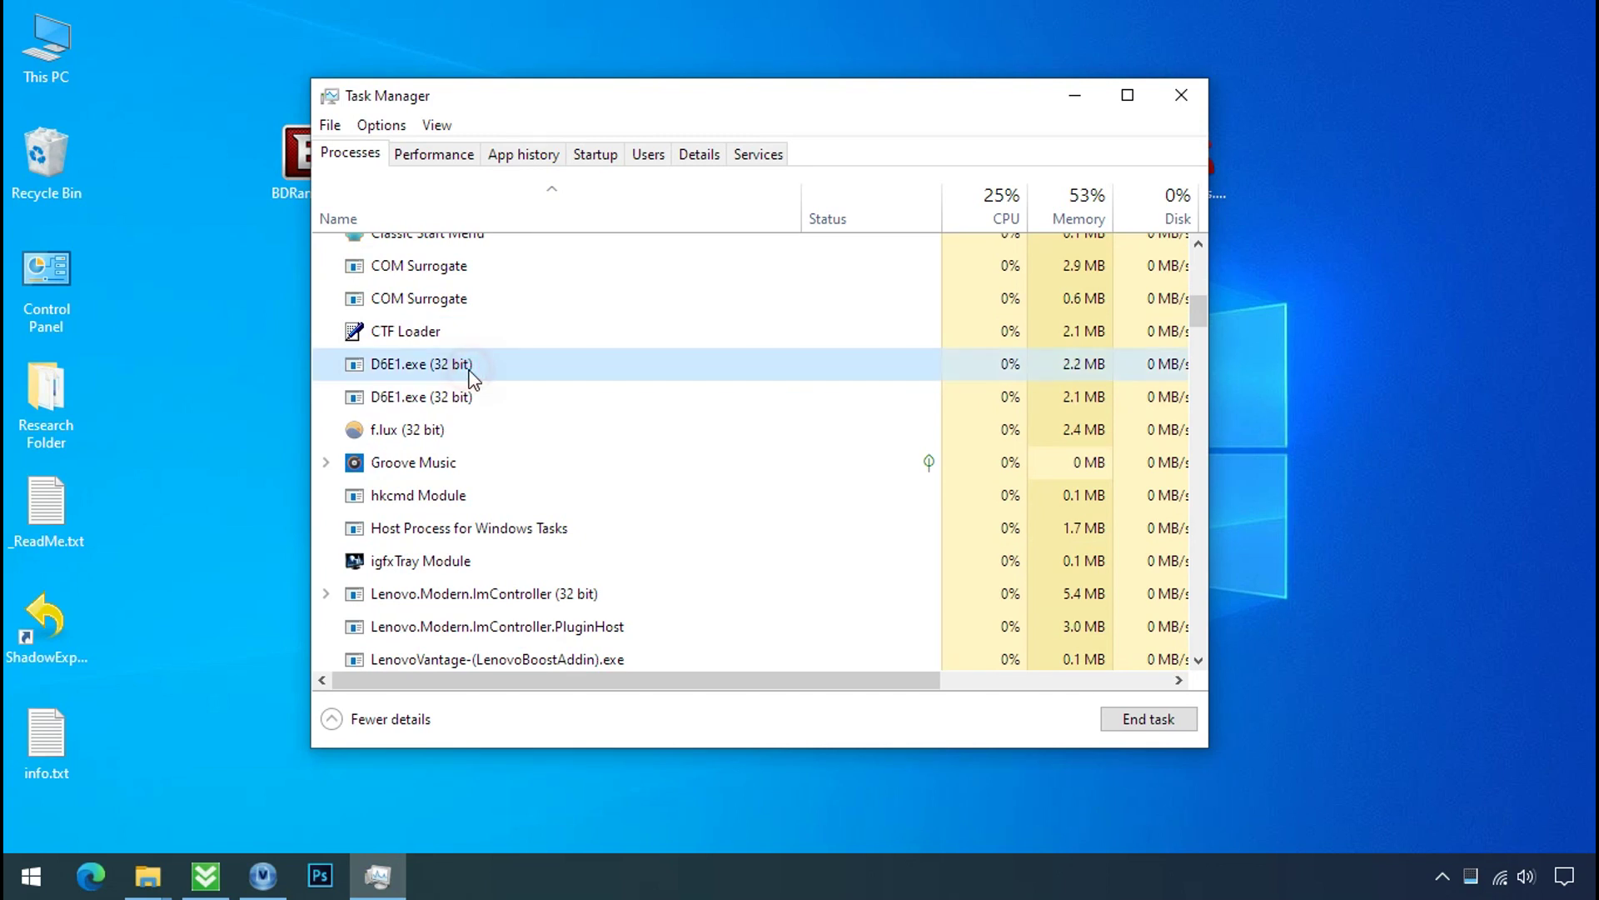
pyautogui.click(463, 402)
pyautogui.click(553, 368)
pyautogui.click(580, 395)
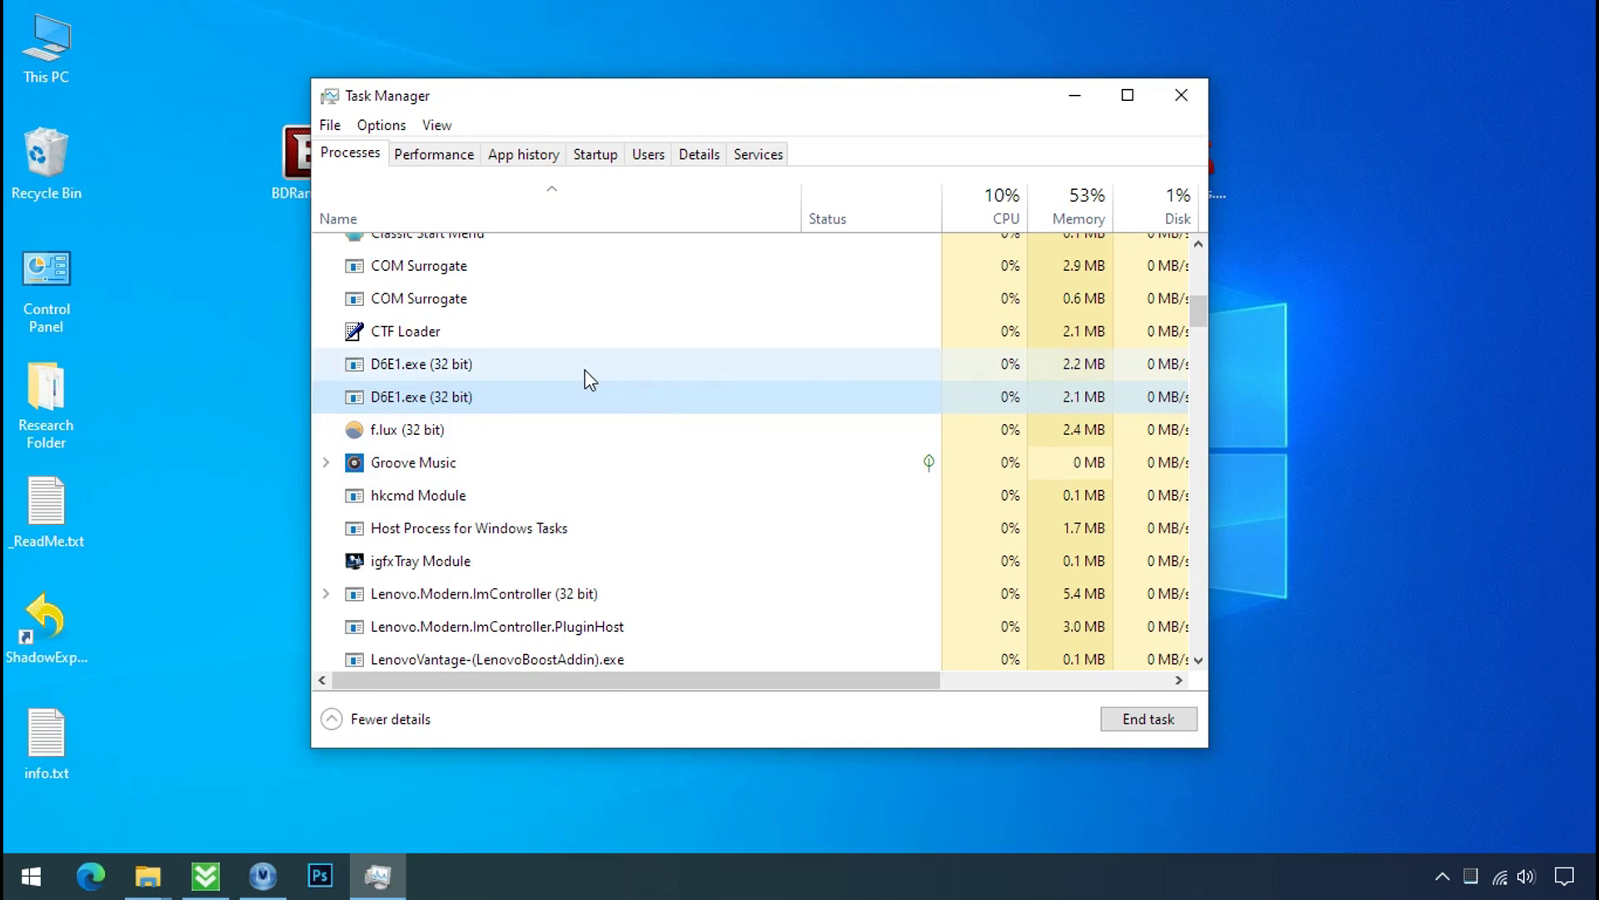
# Step: Open each D6E1.exe process's file location, revealing copies in AppData\Local\Temp and the 81a1k05d folder
pyautogui.click(479, 371)
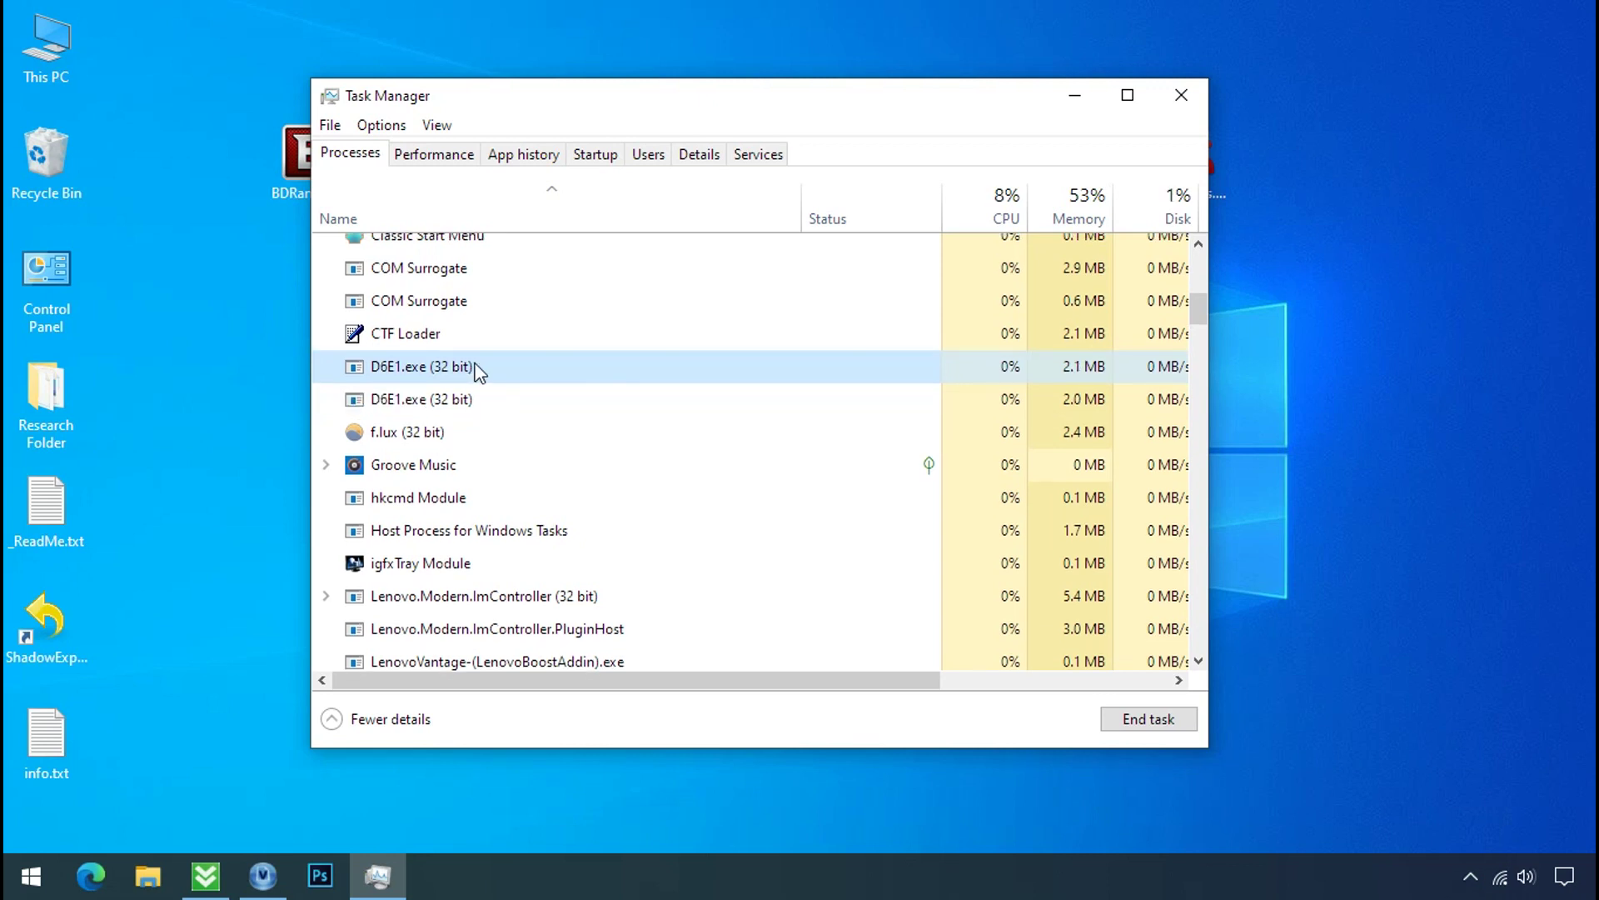
pyautogui.rightClick(479, 371)
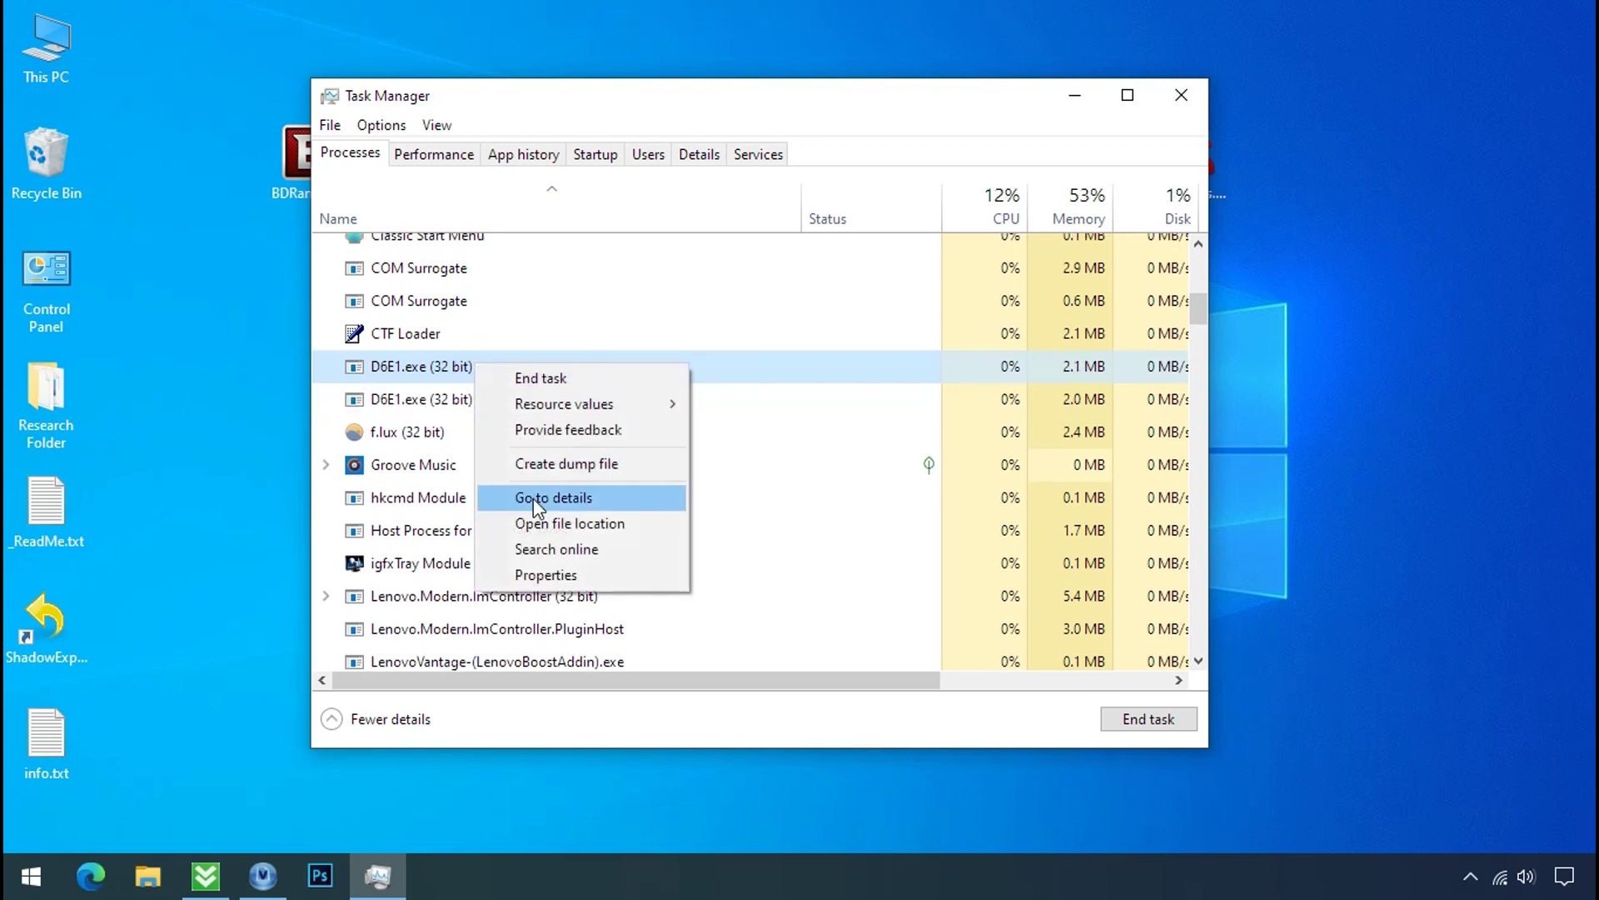
pyautogui.click(538, 524)
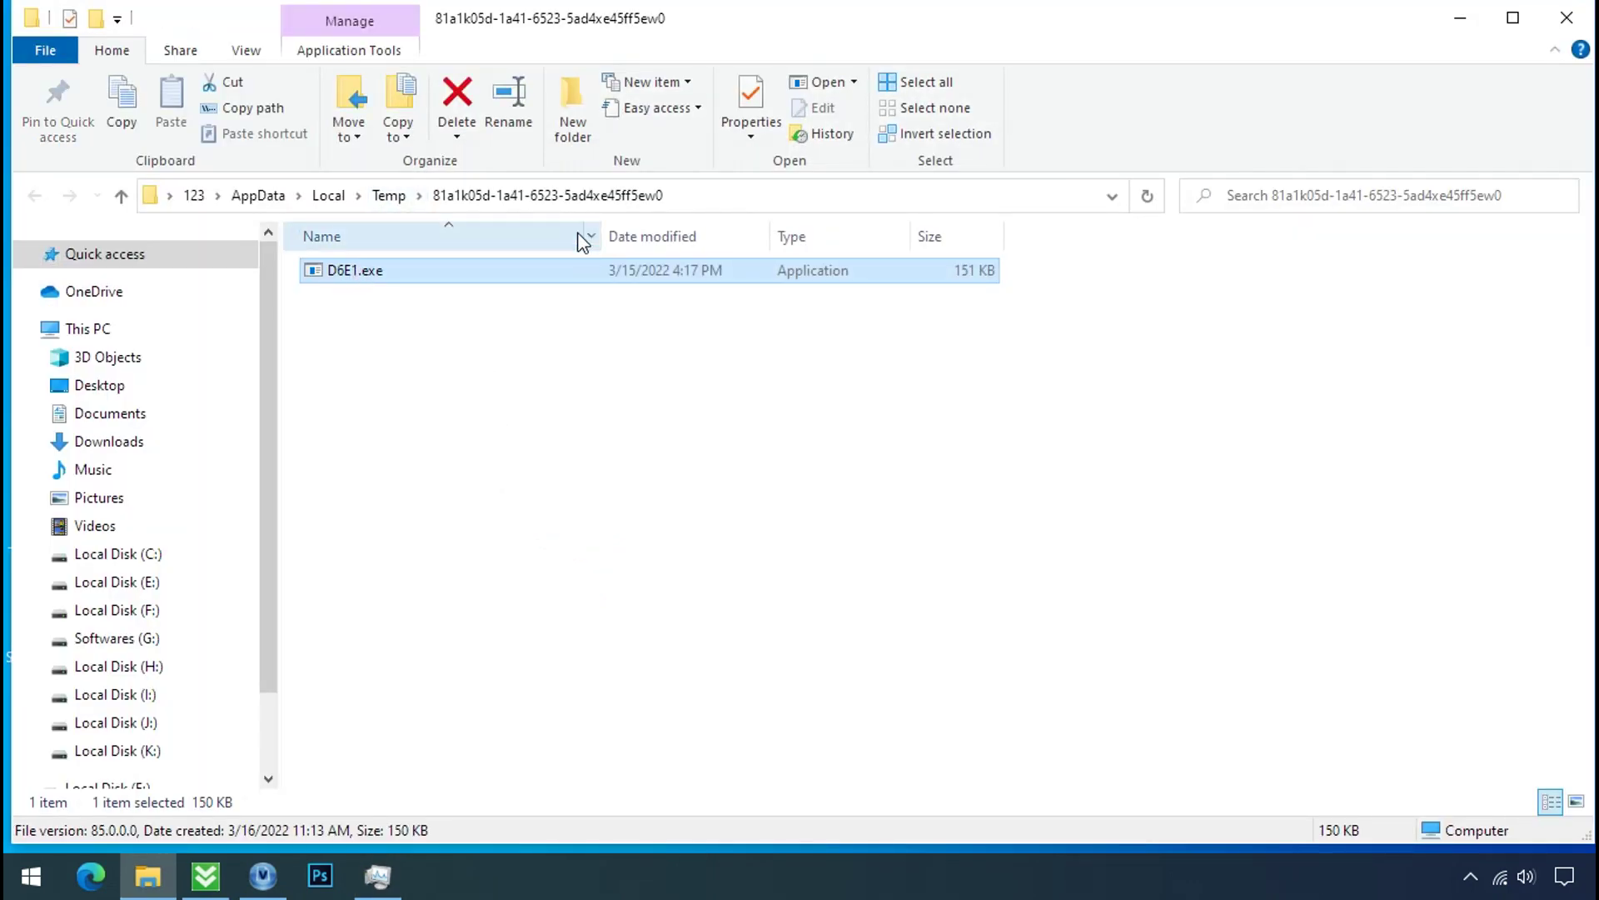
pyautogui.click(1461, 17)
pyautogui.rightClick(525, 433)
pyautogui.click(589, 593)
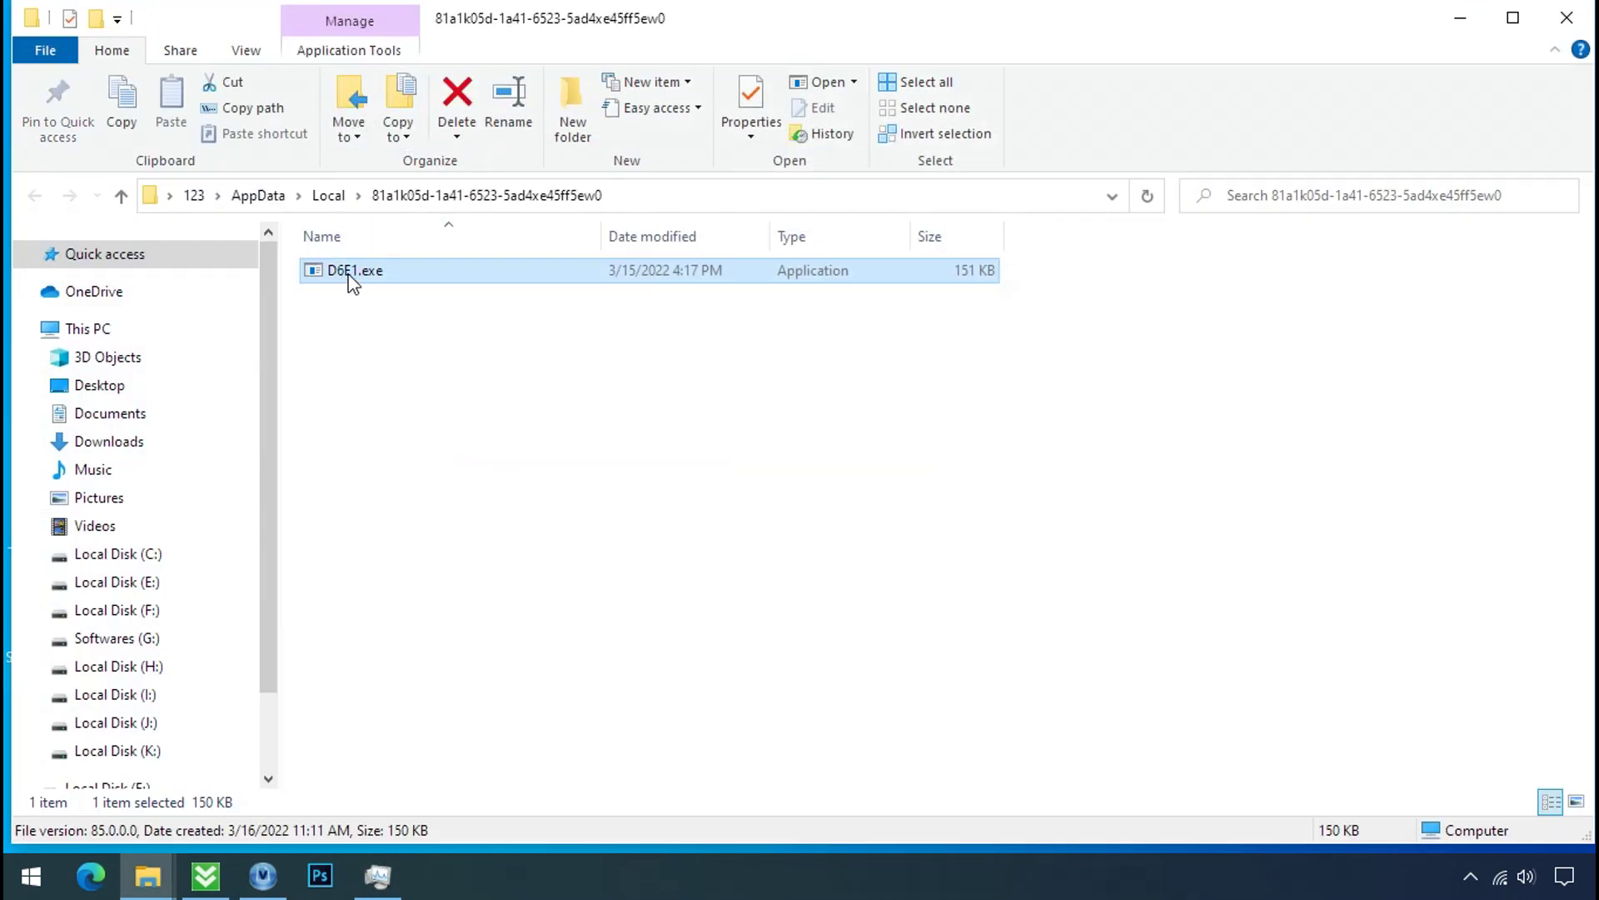
pyautogui.keyDown('ctrl'); pyautogui.click(342, 274); pyautogui.keyUp('ctrl')
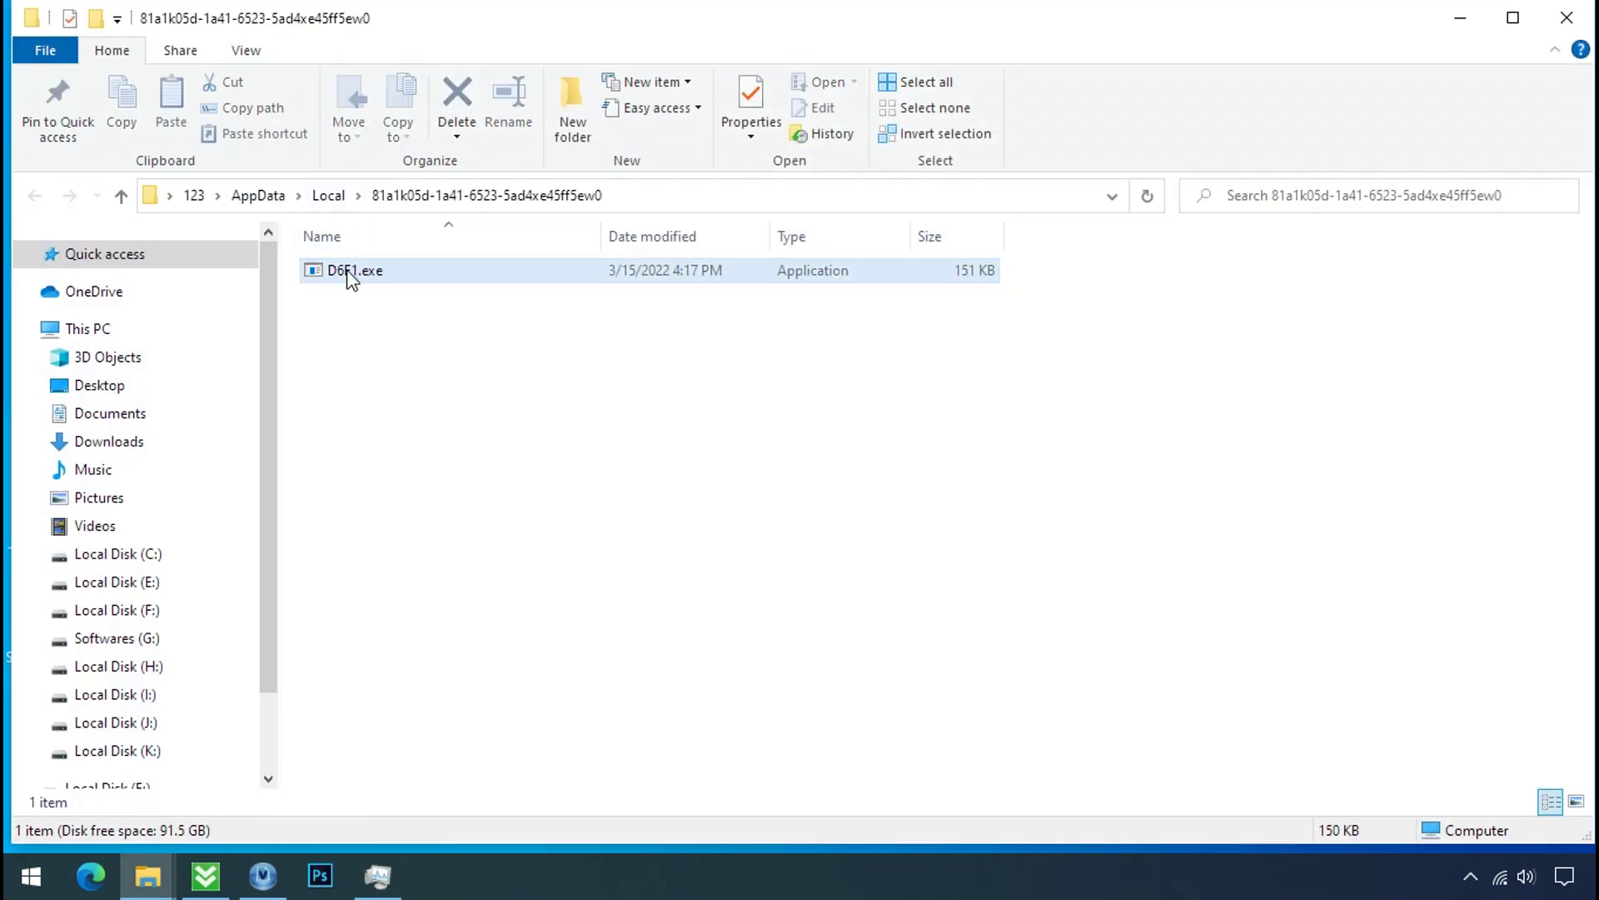
pyautogui.click(1460, 17)
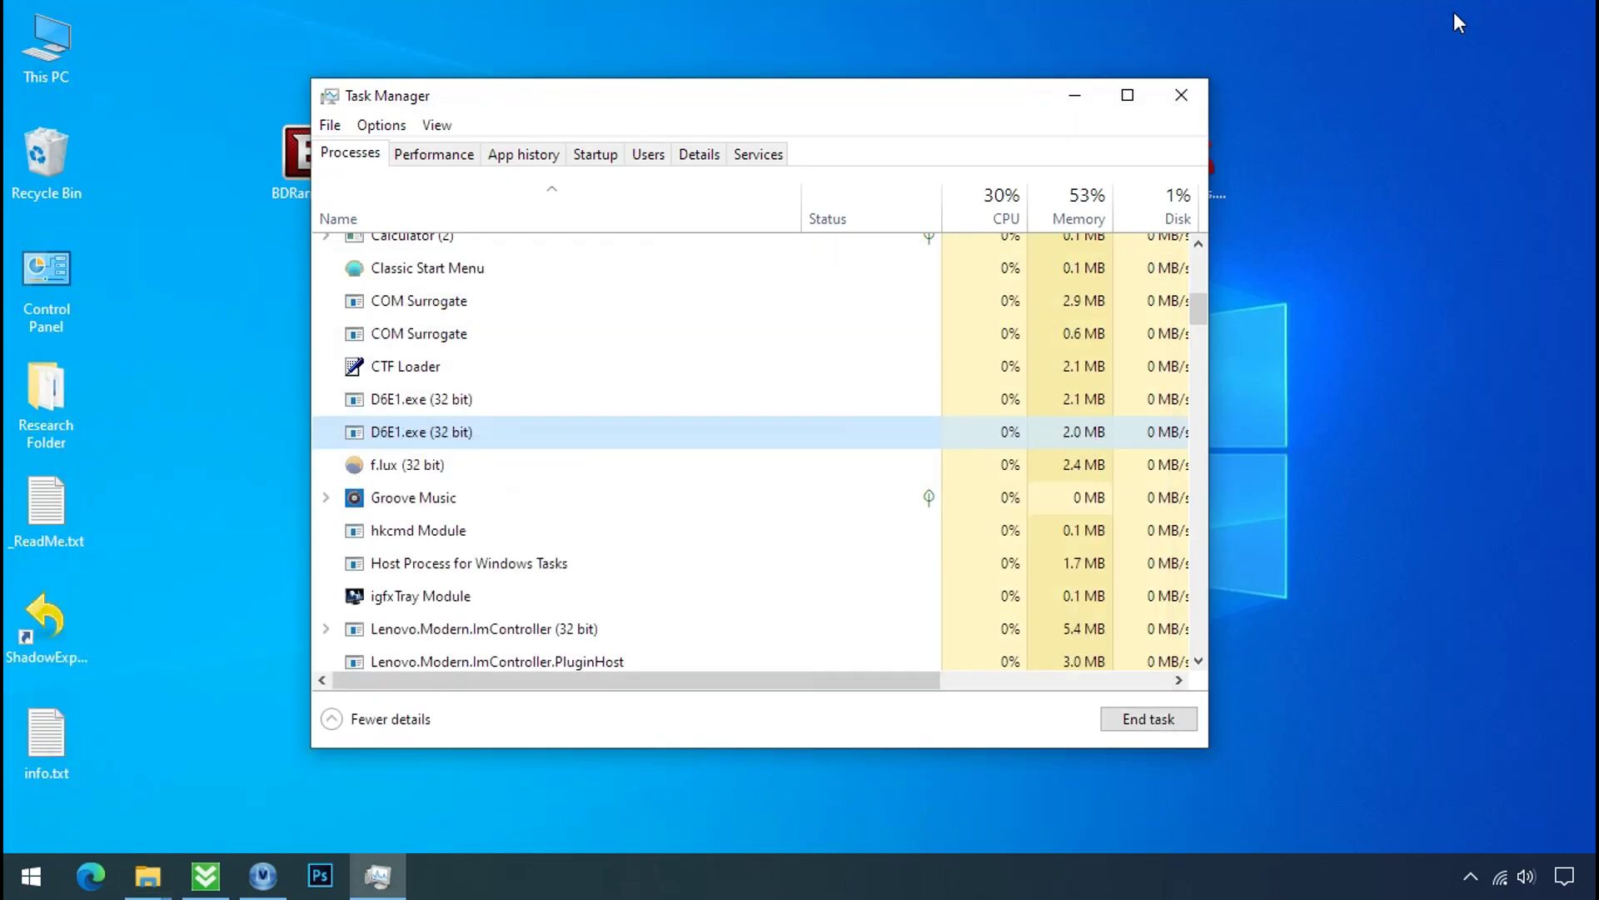
# Step: End both running D6E1.exe processes
pyautogui.click(467, 403)
pyautogui.rightClick(467, 403)
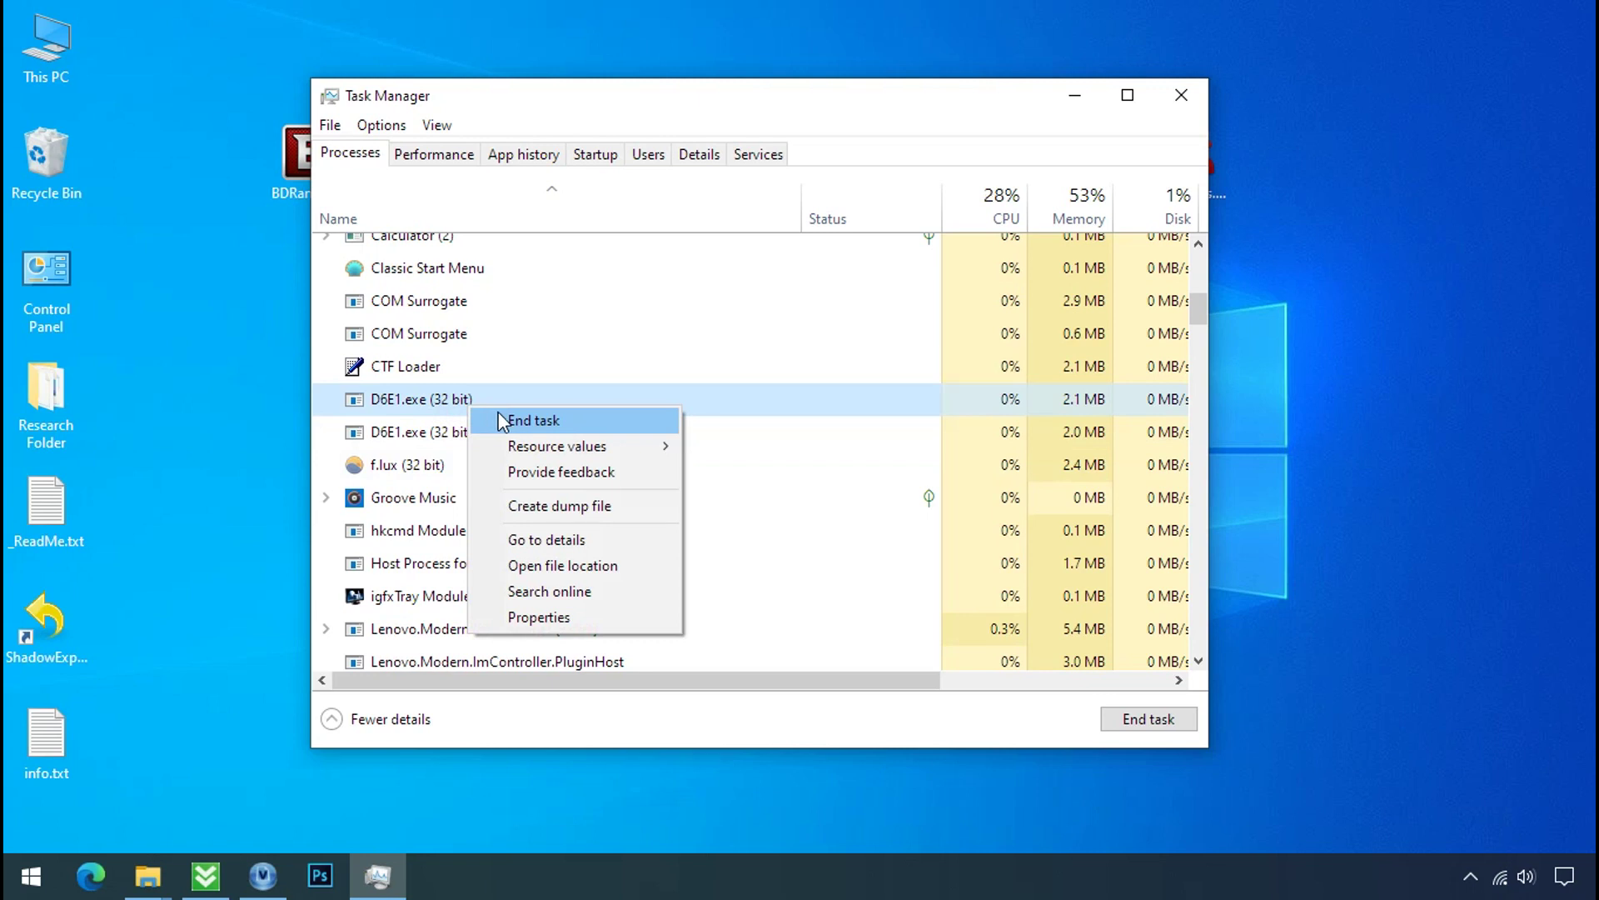
pyautogui.click(503, 422)
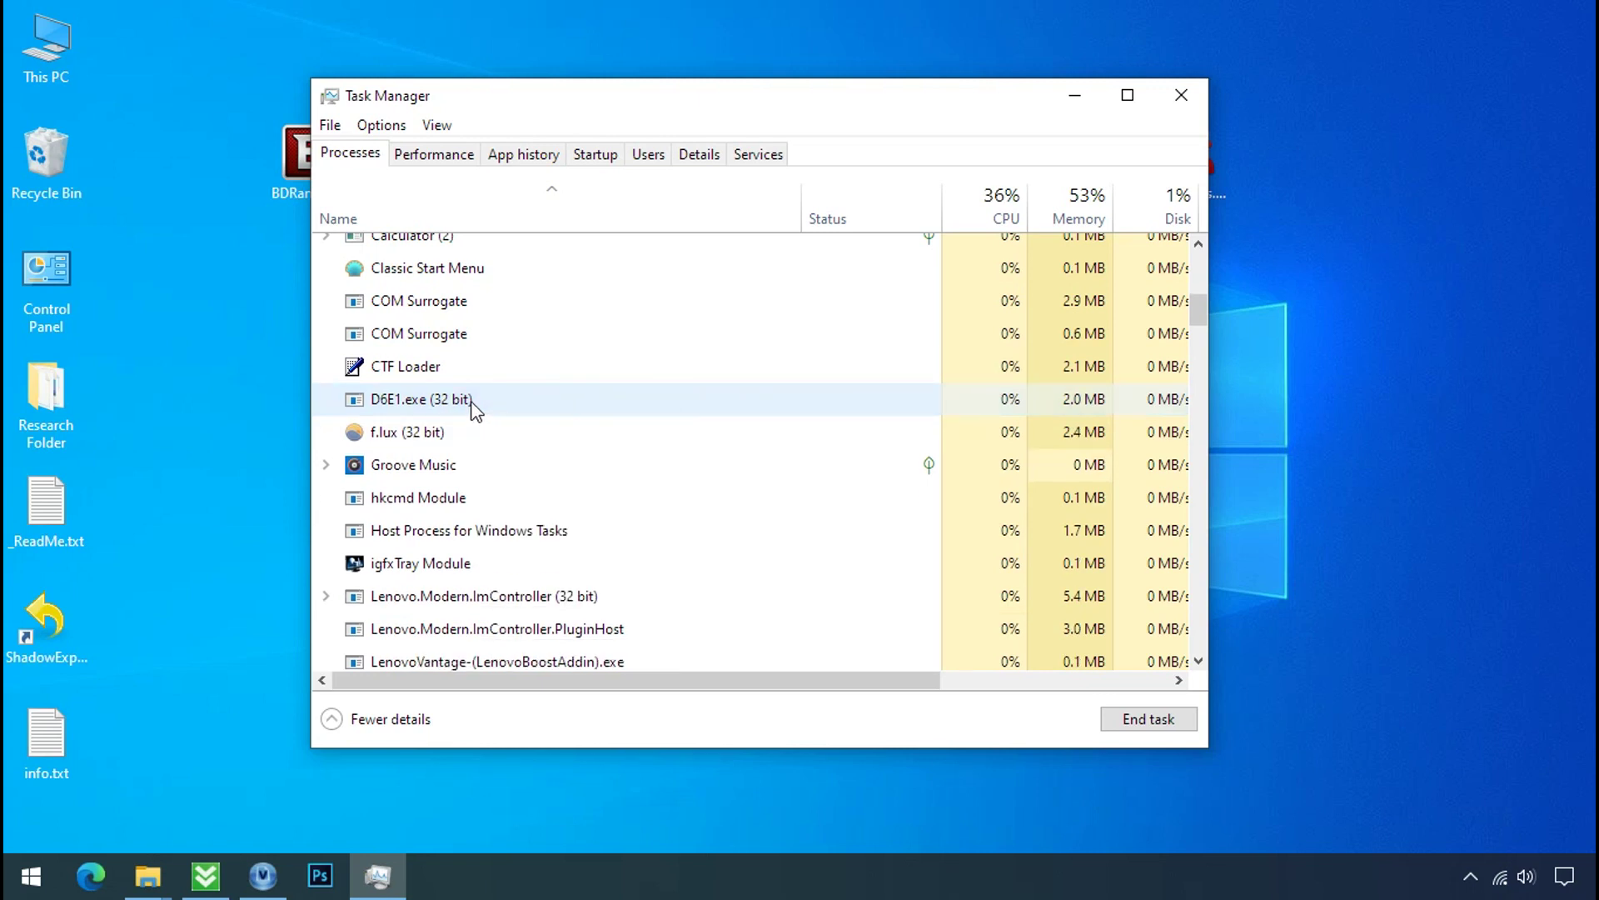
pyautogui.rightClick(474, 408)
pyautogui.click(502, 414)
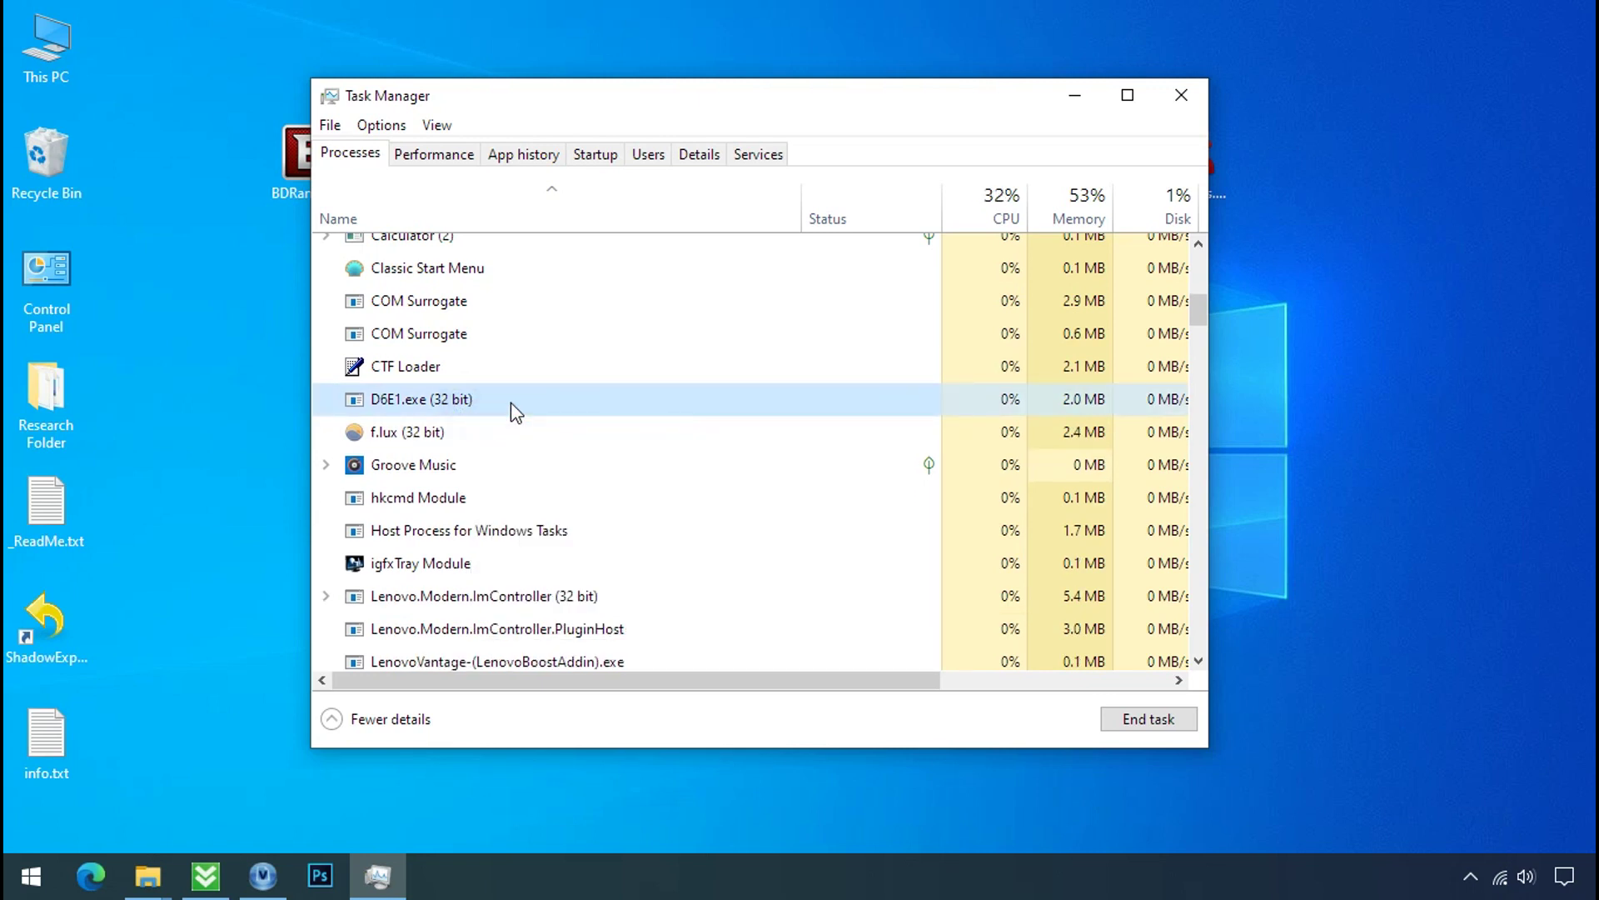
# Step: Disable the D6E1.exe startup entry and close Task Manager
pyautogui.click(611, 158)
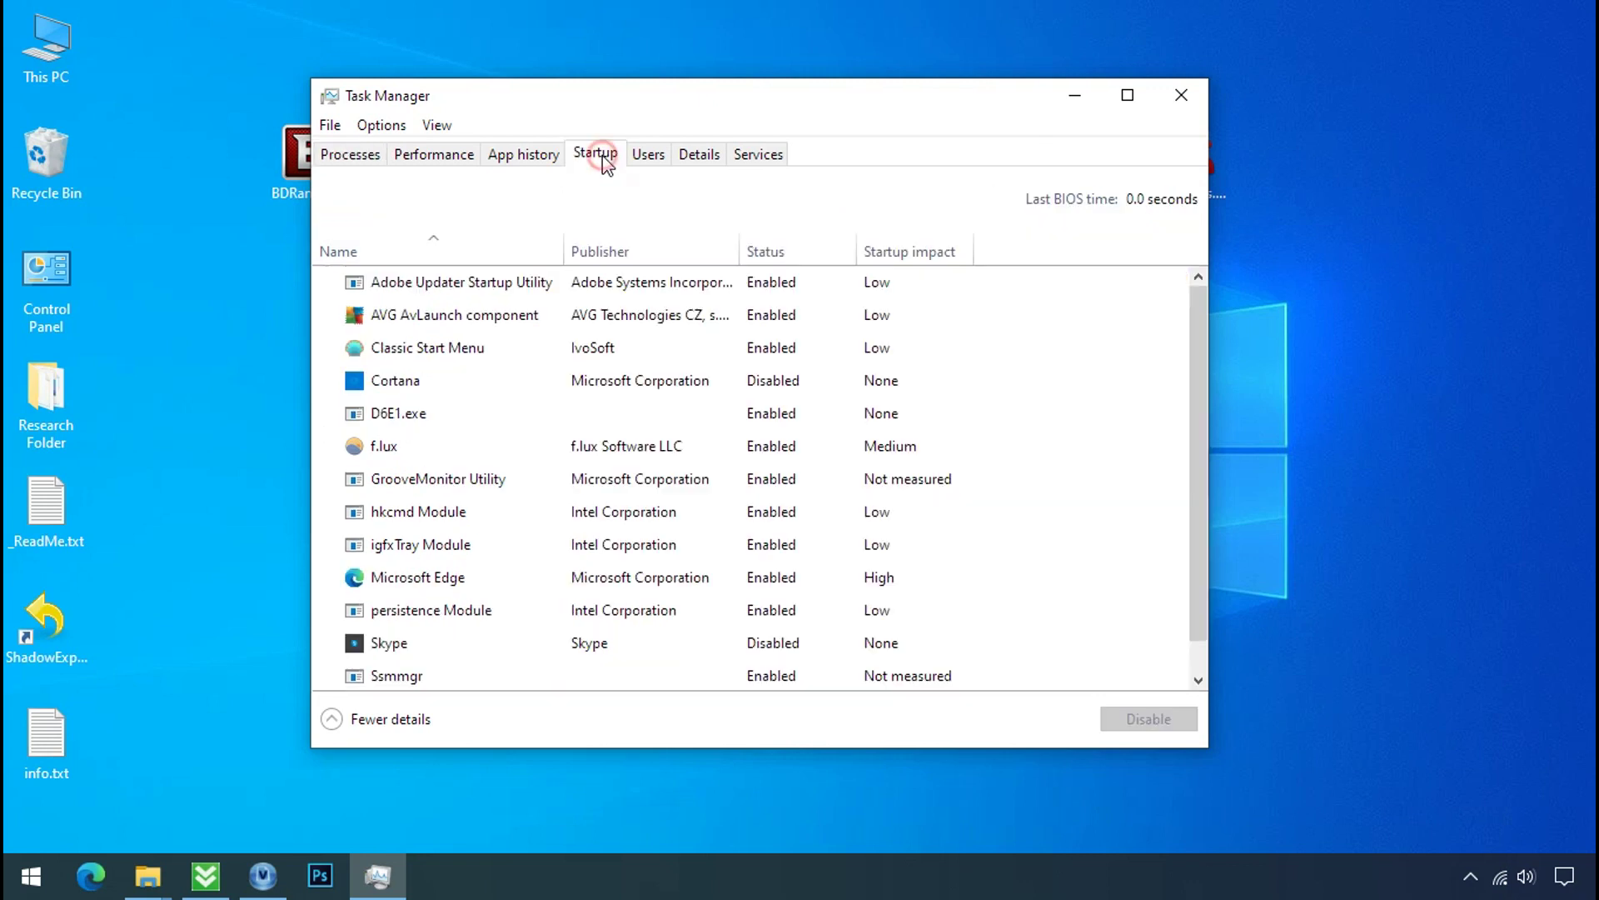
pyautogui.rightClick(542, 408)
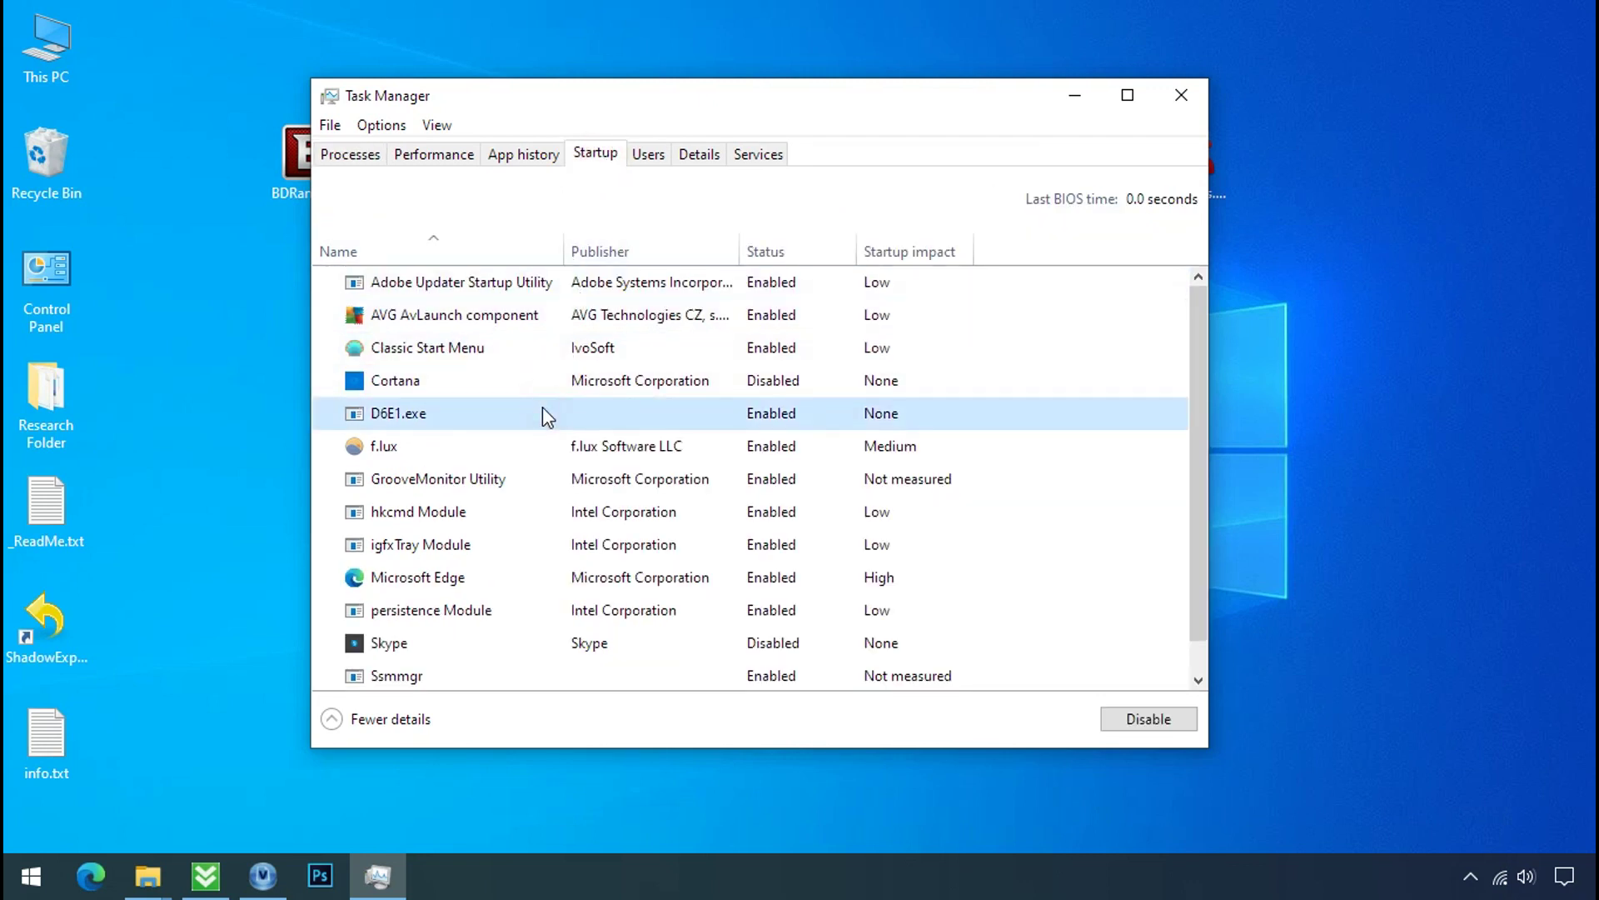
pyautogui.click(563, 421)
pyautogui.click(1181, 95)
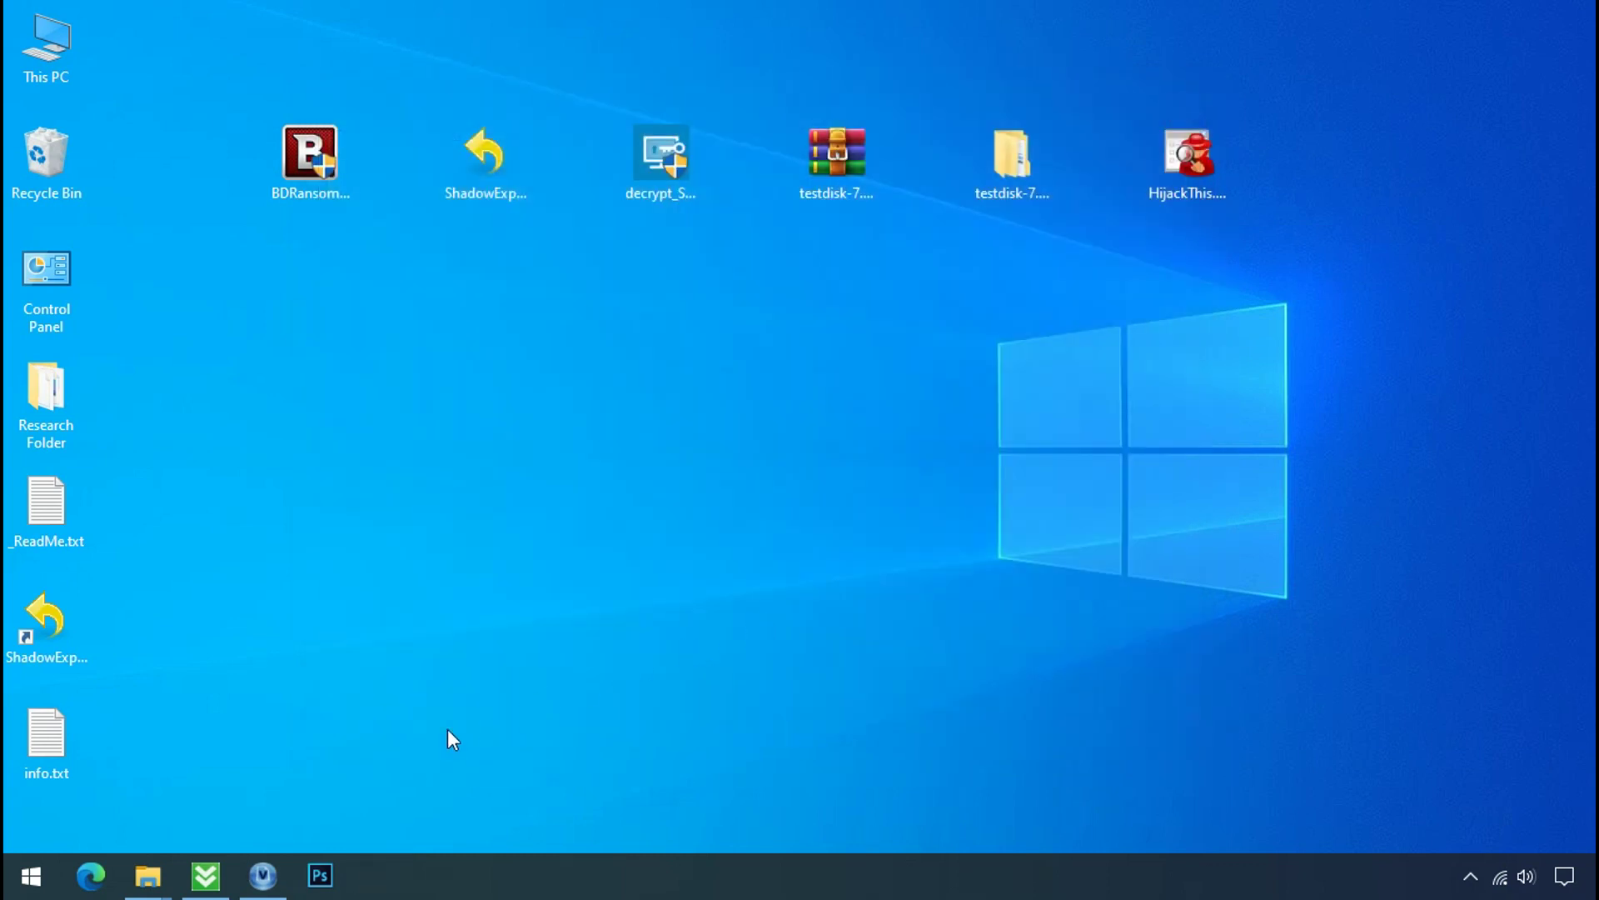
# Step: Back in the 81a1k05d folder, try deleting D6E1.exe again, which is denied after two retries
pyautogui.moveTo(148, 870)
pyautogui.click(173, 818)
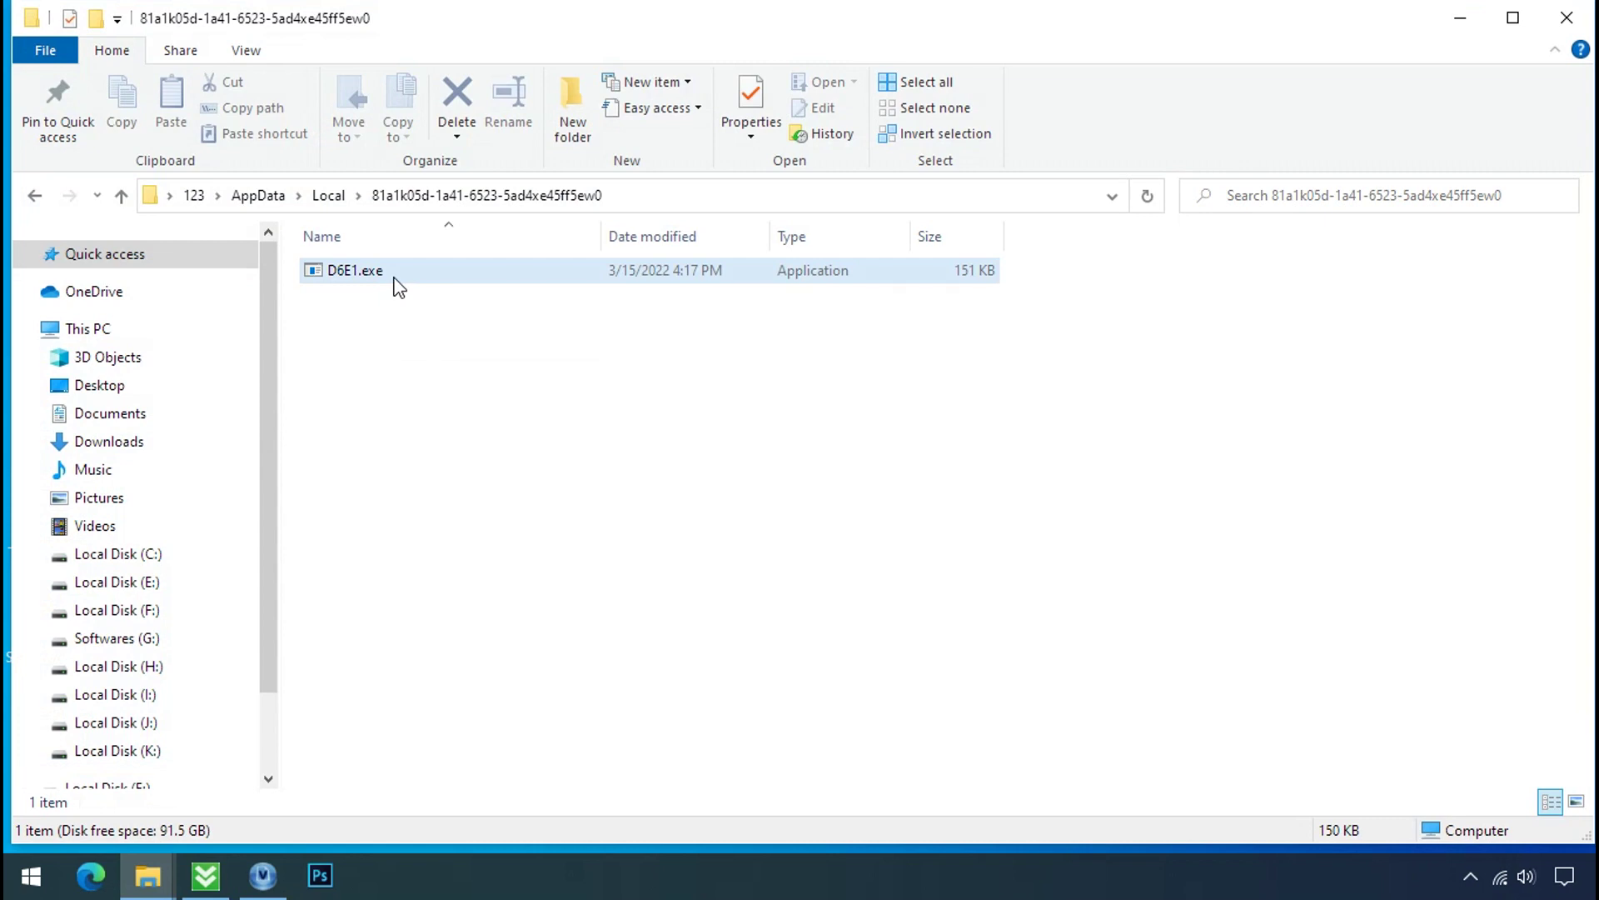
pyautogui.click(425, 285)
pyautogui.rightClick(454, 285)
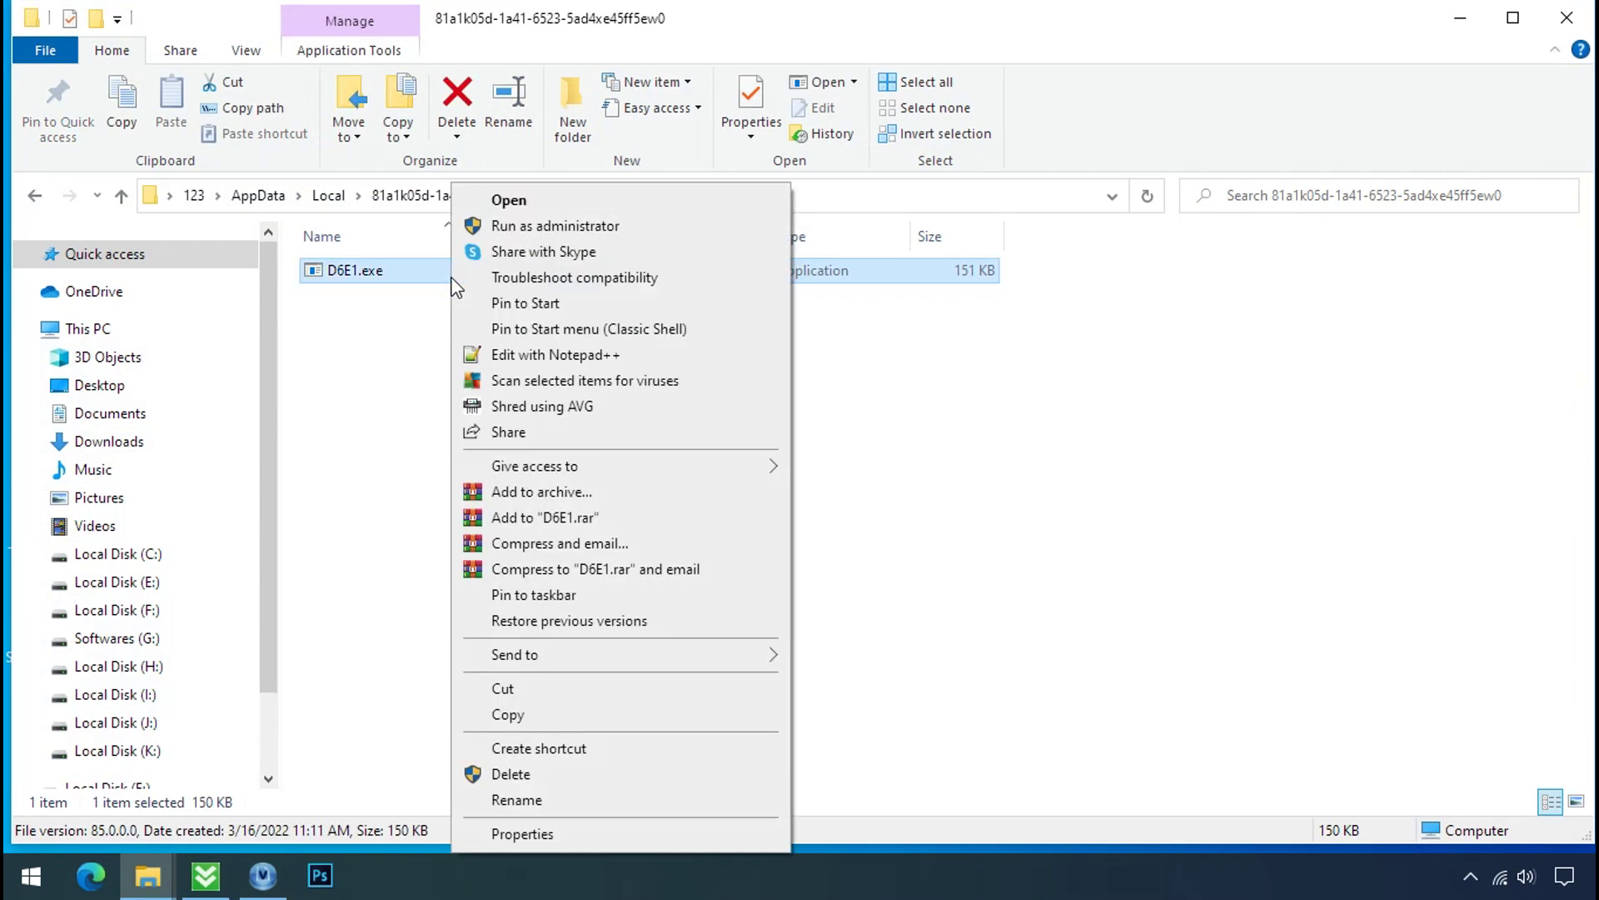
pyautogui.click(519, 777)
pyautogui.click(859, 337)
pyautogui.click(863, 340)
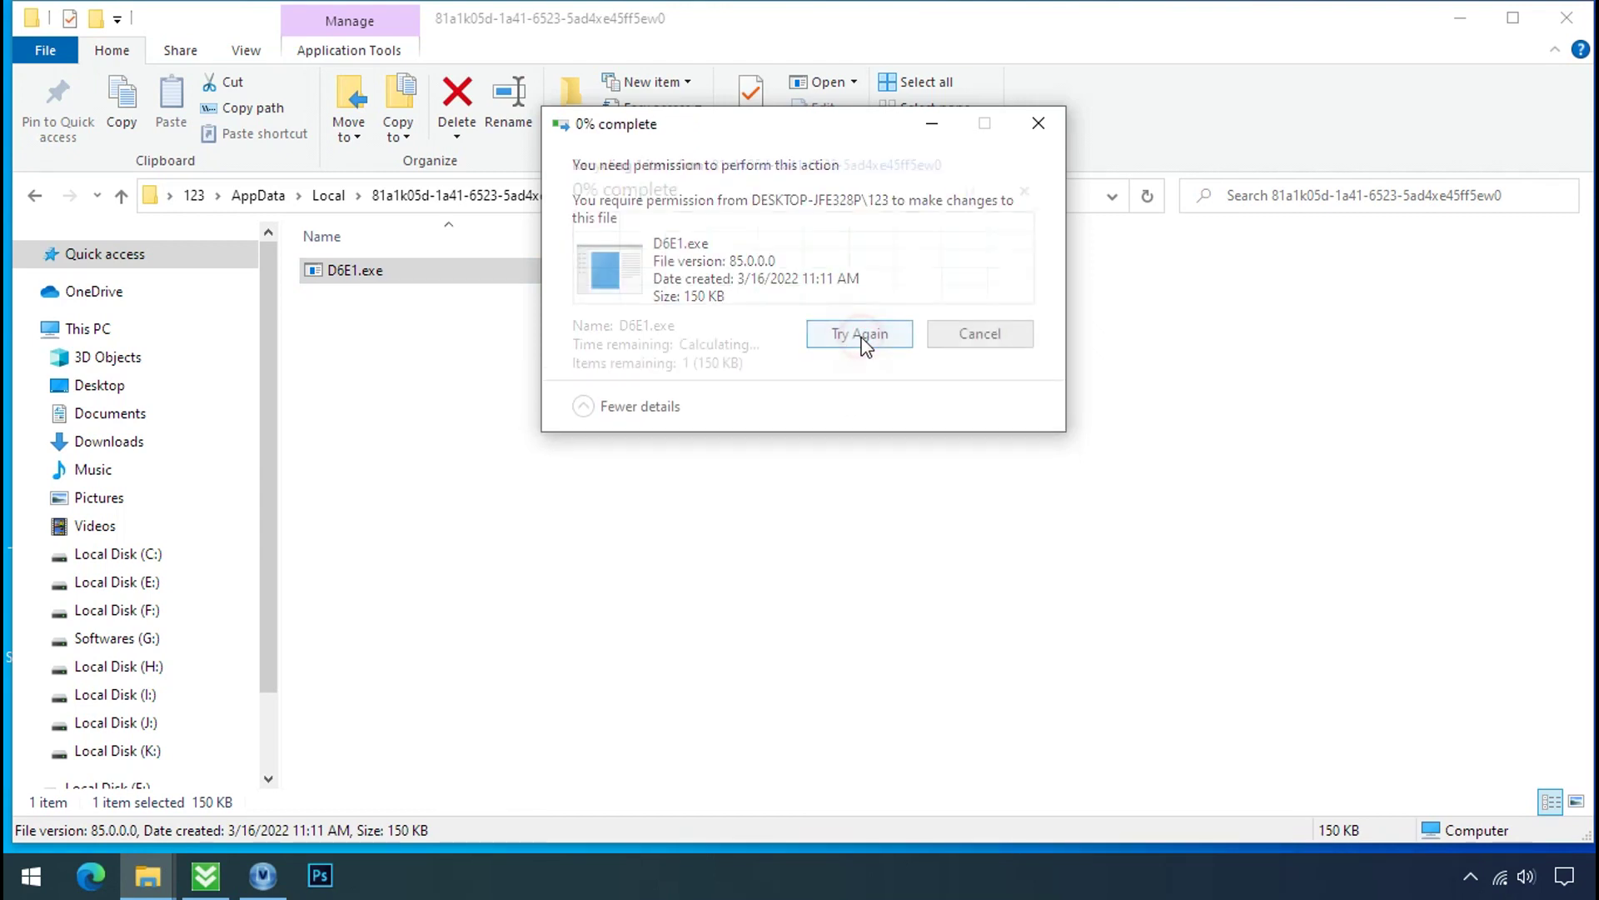
pyautogui.click(1036, 125)
pyautogui.rightClick(615, 280)
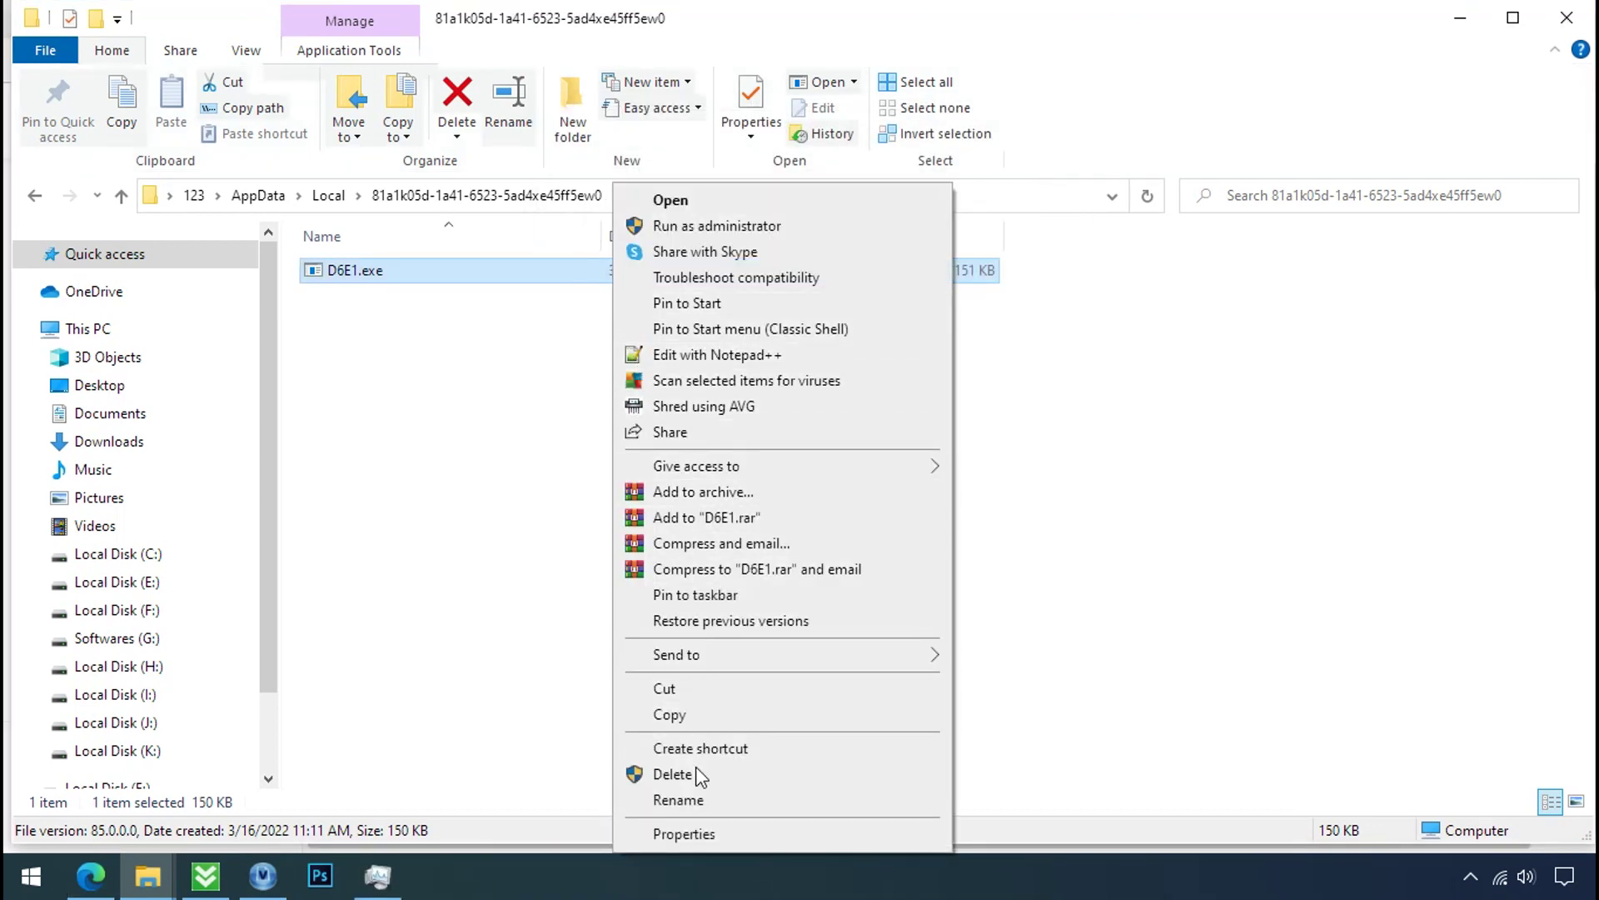
# Step: In D6E1.exe's advanced security, convert inherited permissions to explicit, remove the Deny Everyone entry, and apply
pyautogui.click(687, 834)
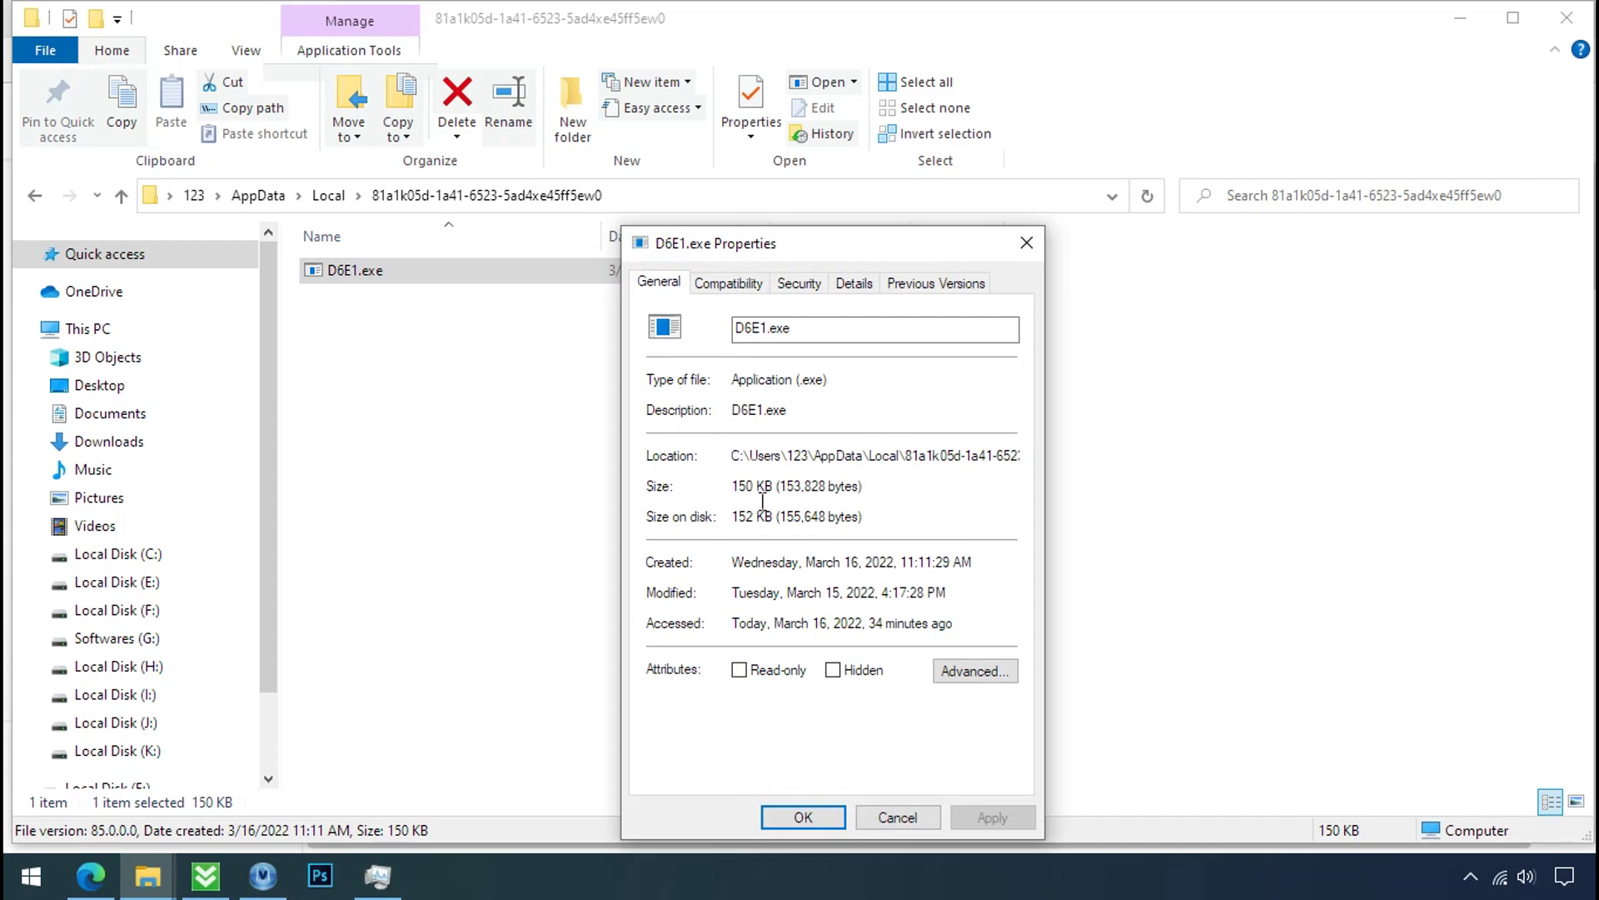
pyautogui.click(785, 288)
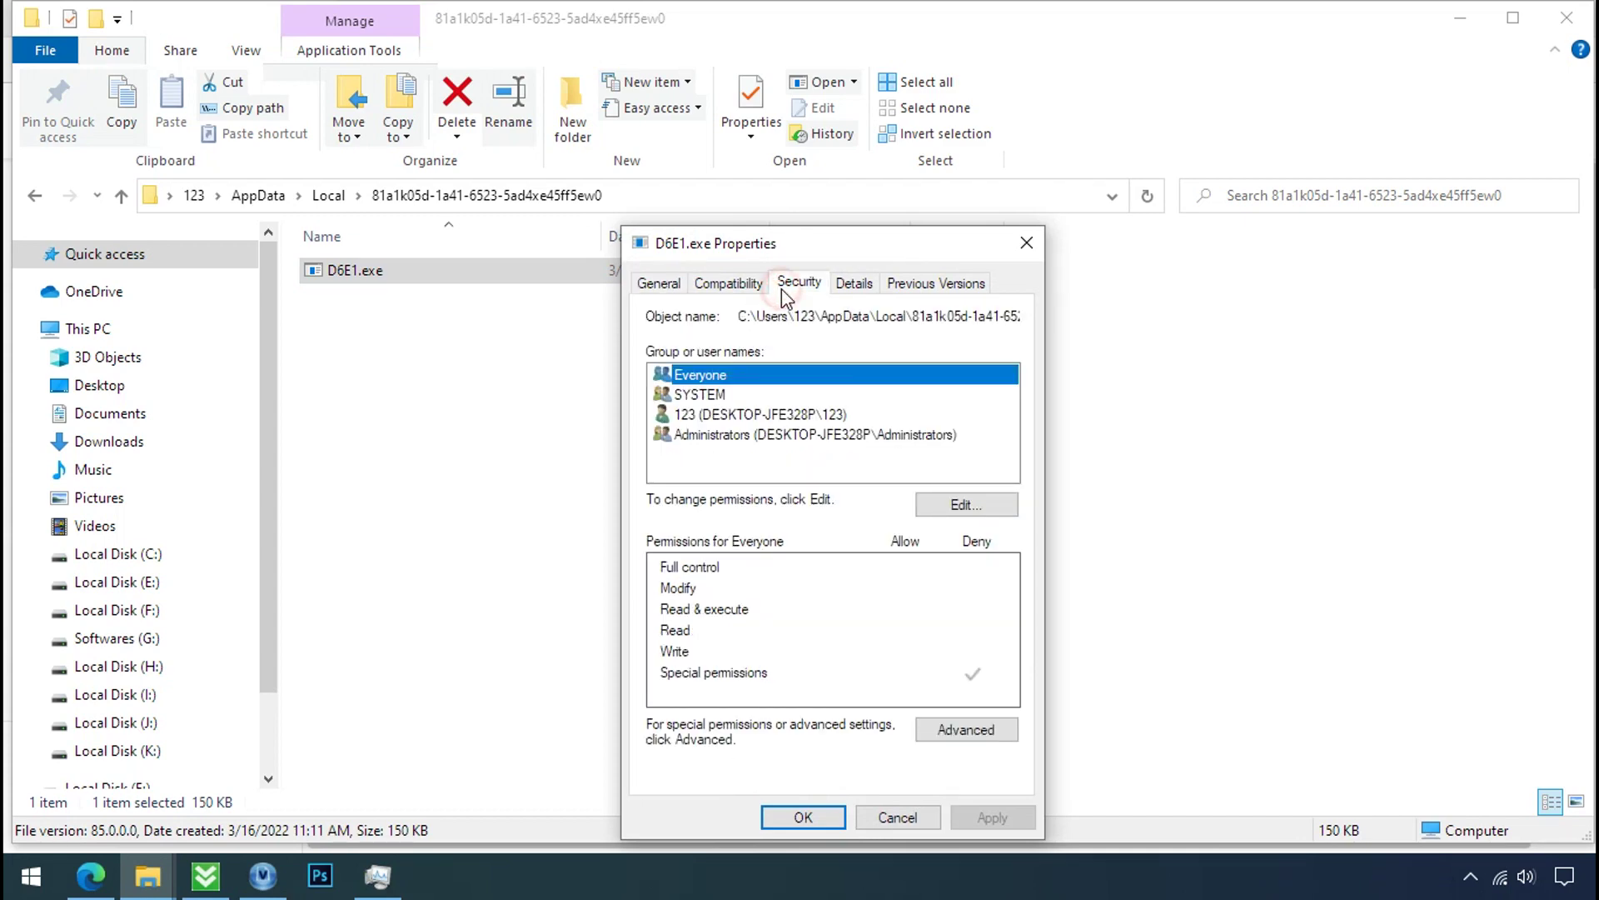
pyautogui.click(952, 741)
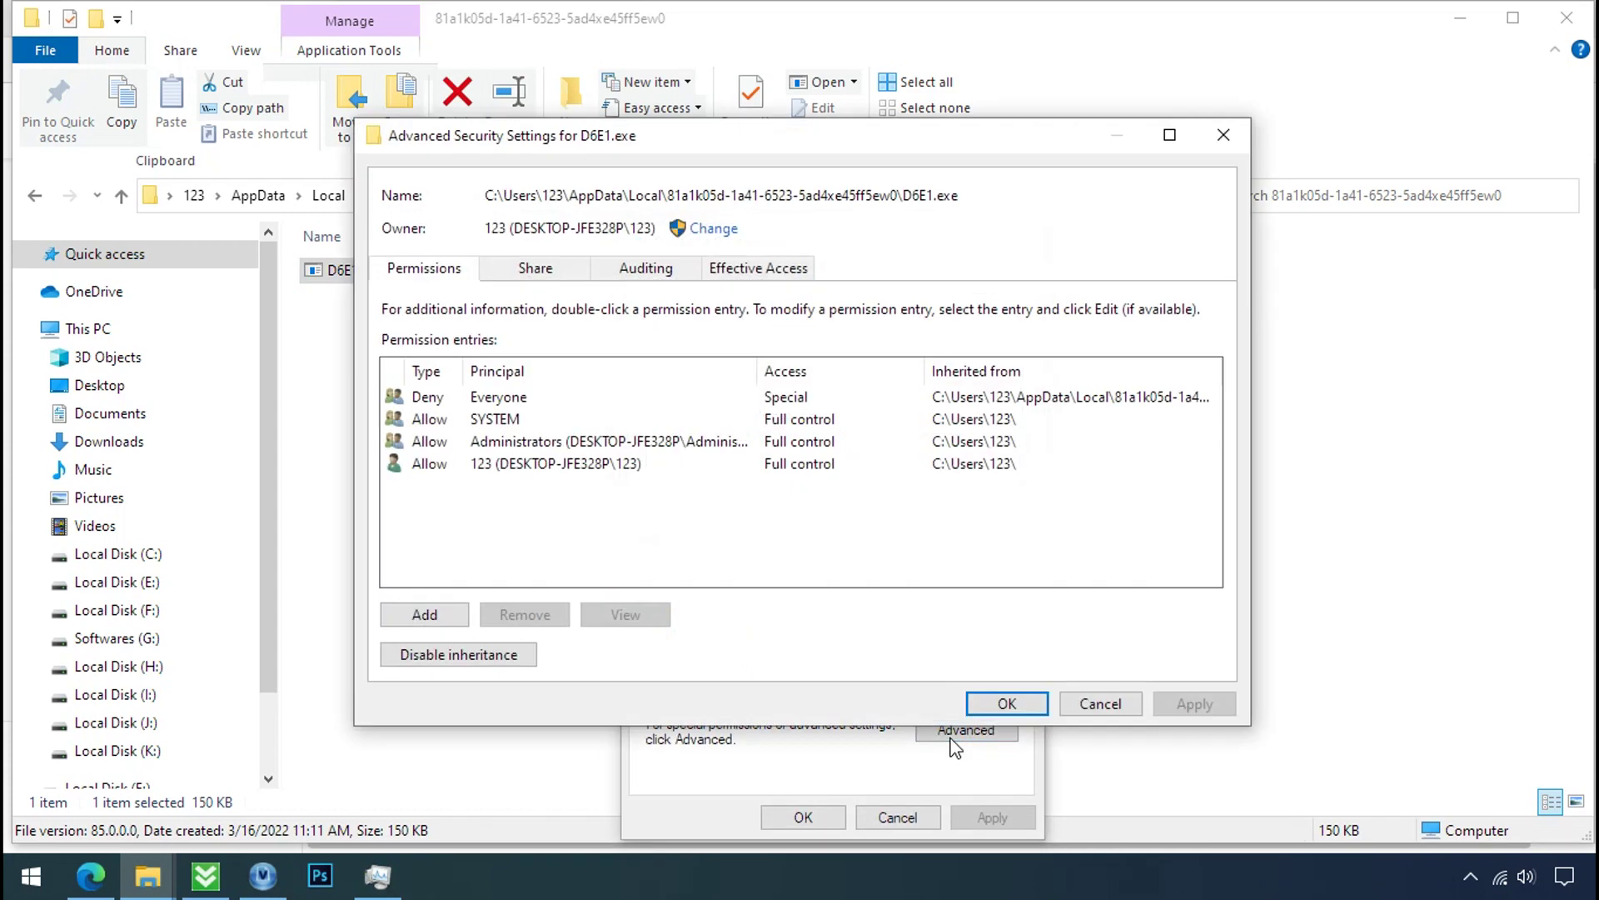
pyautogui.click(520, 403)
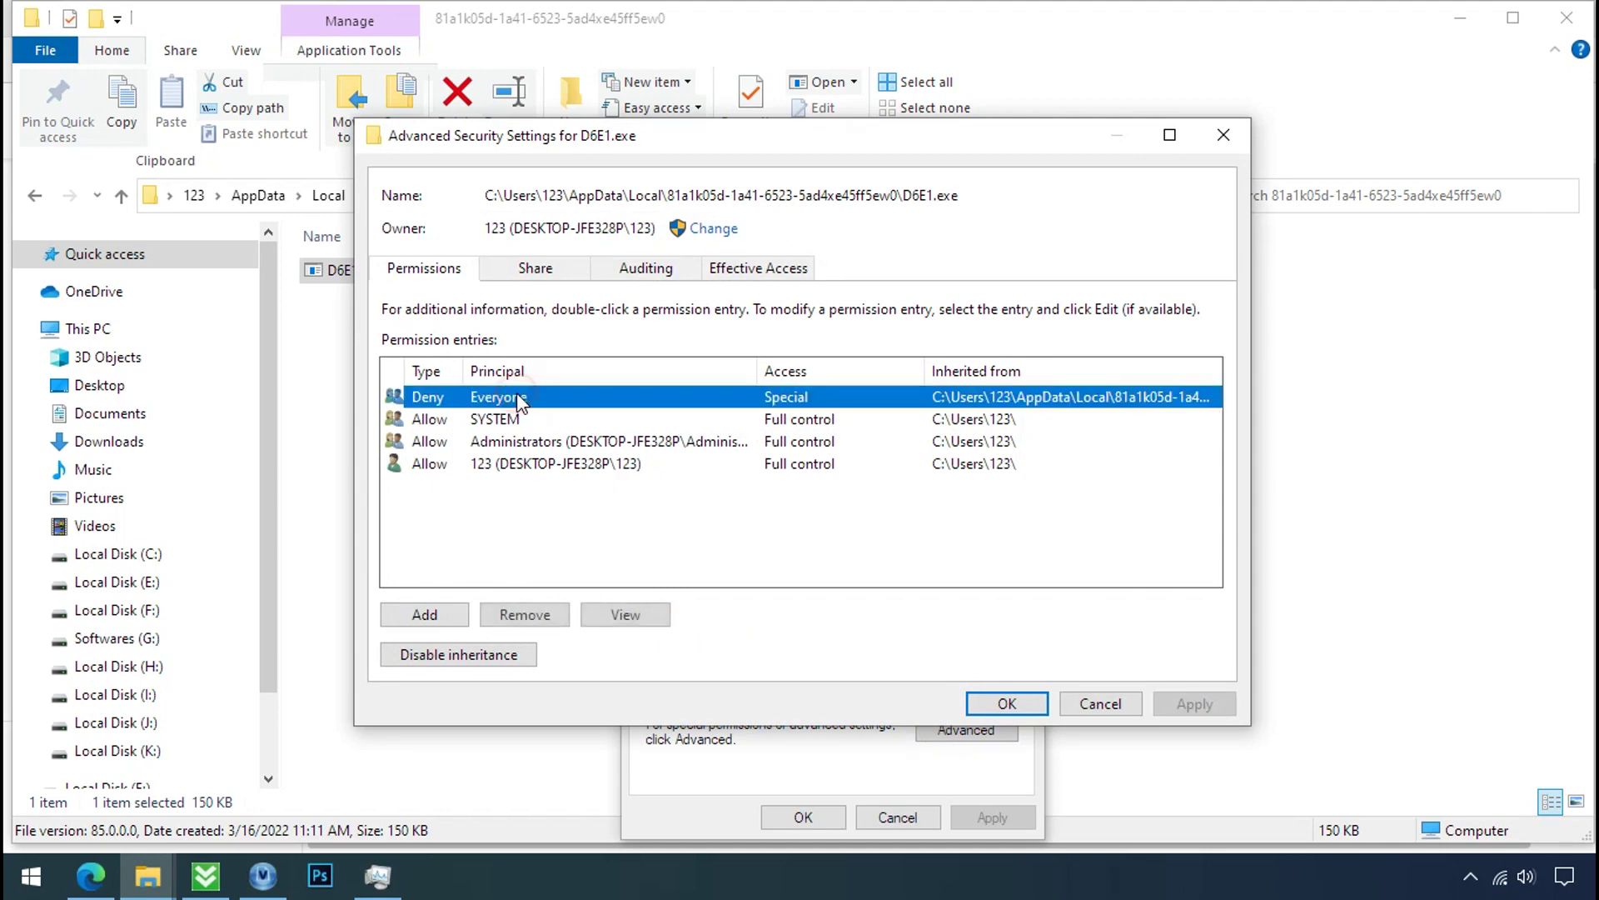
pyautogui.click(516, 654)
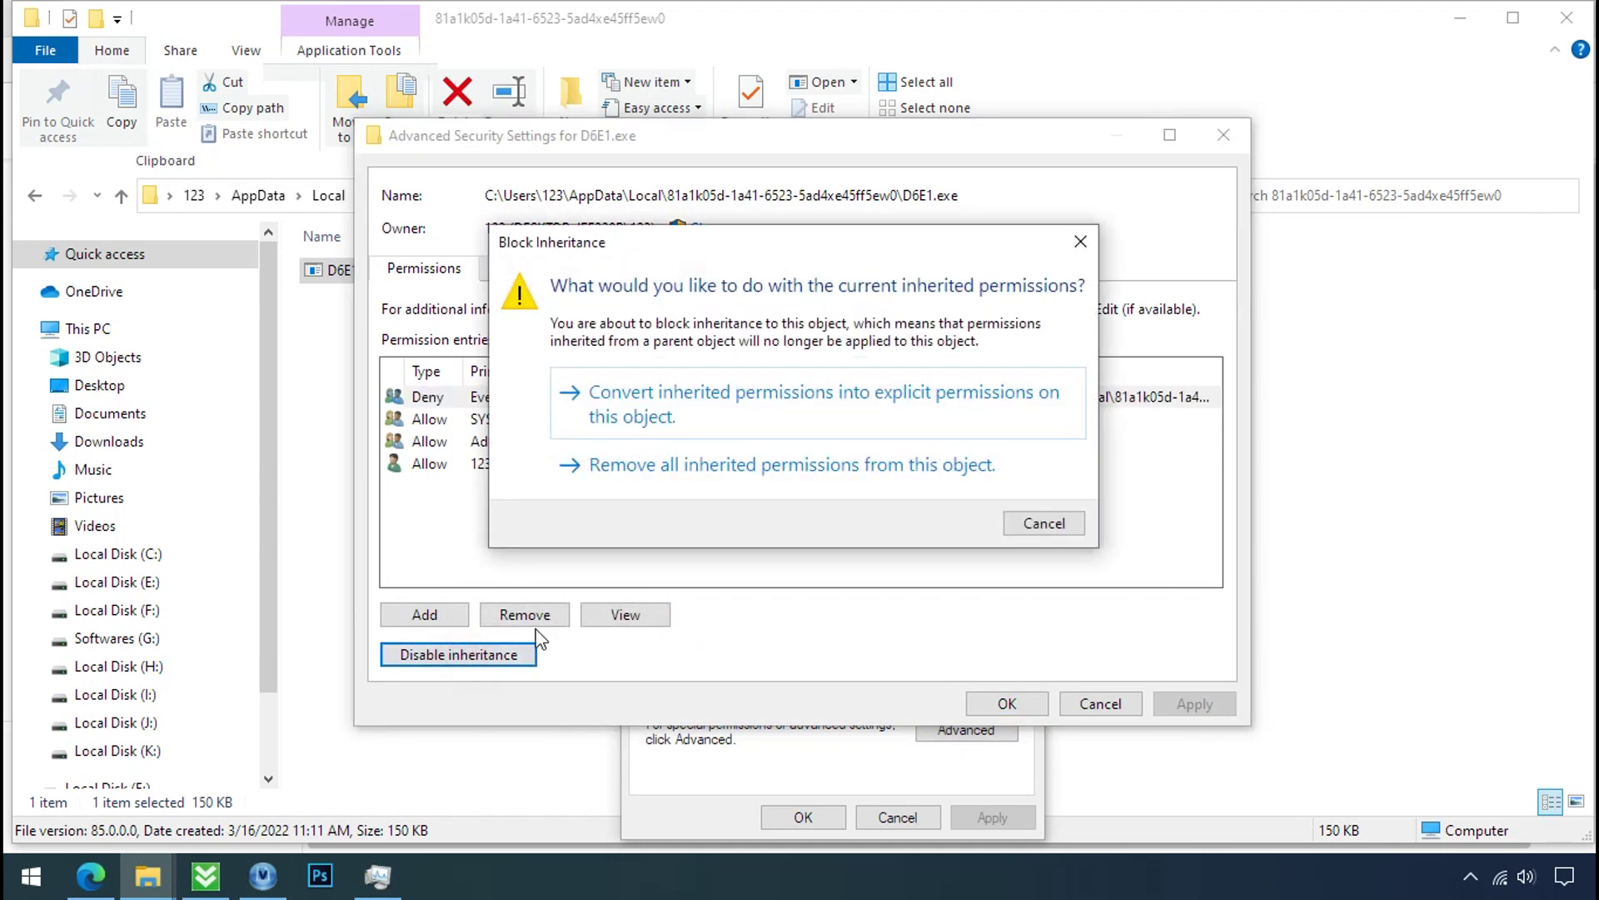
pyautogui.click(721, 418)
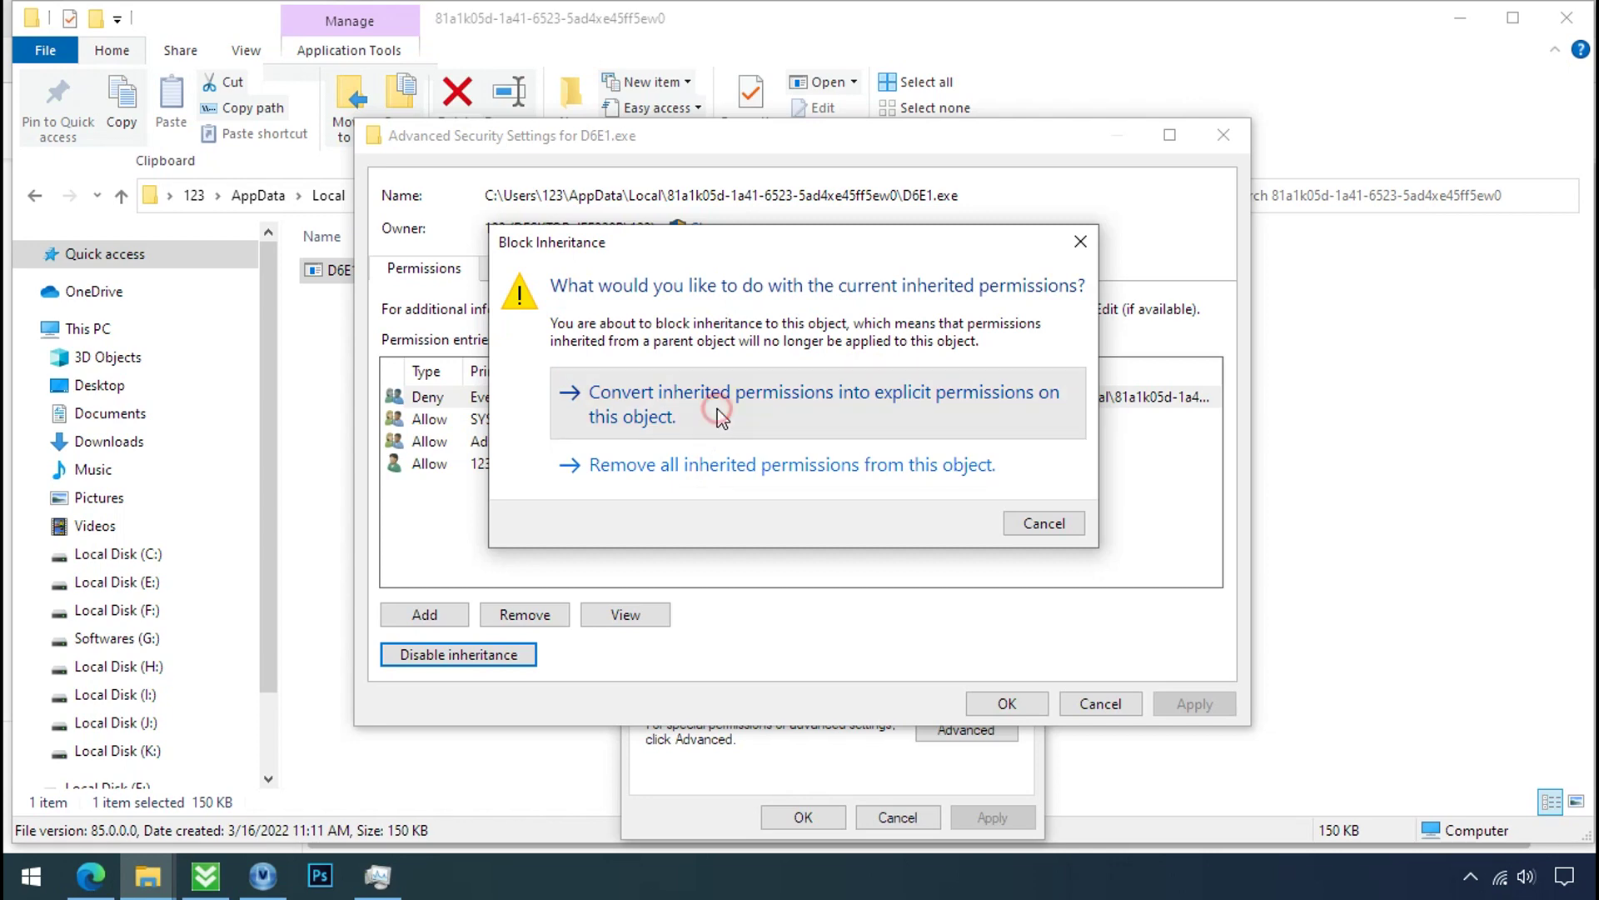
pyautogui.click(692, 392)
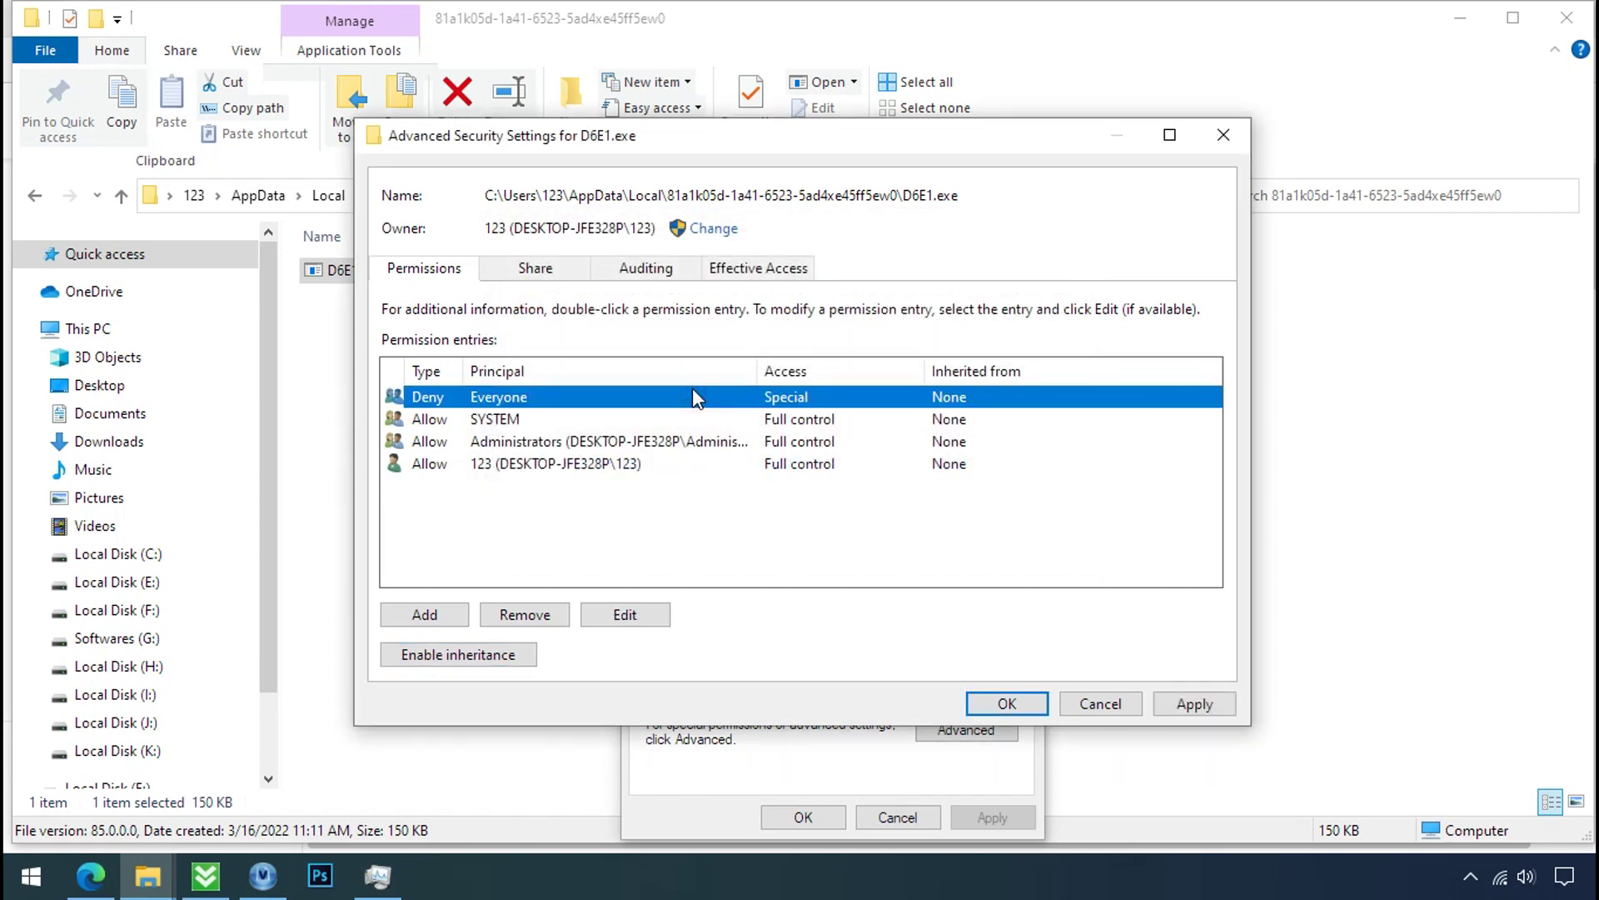
pyautogui.click(524, 615)
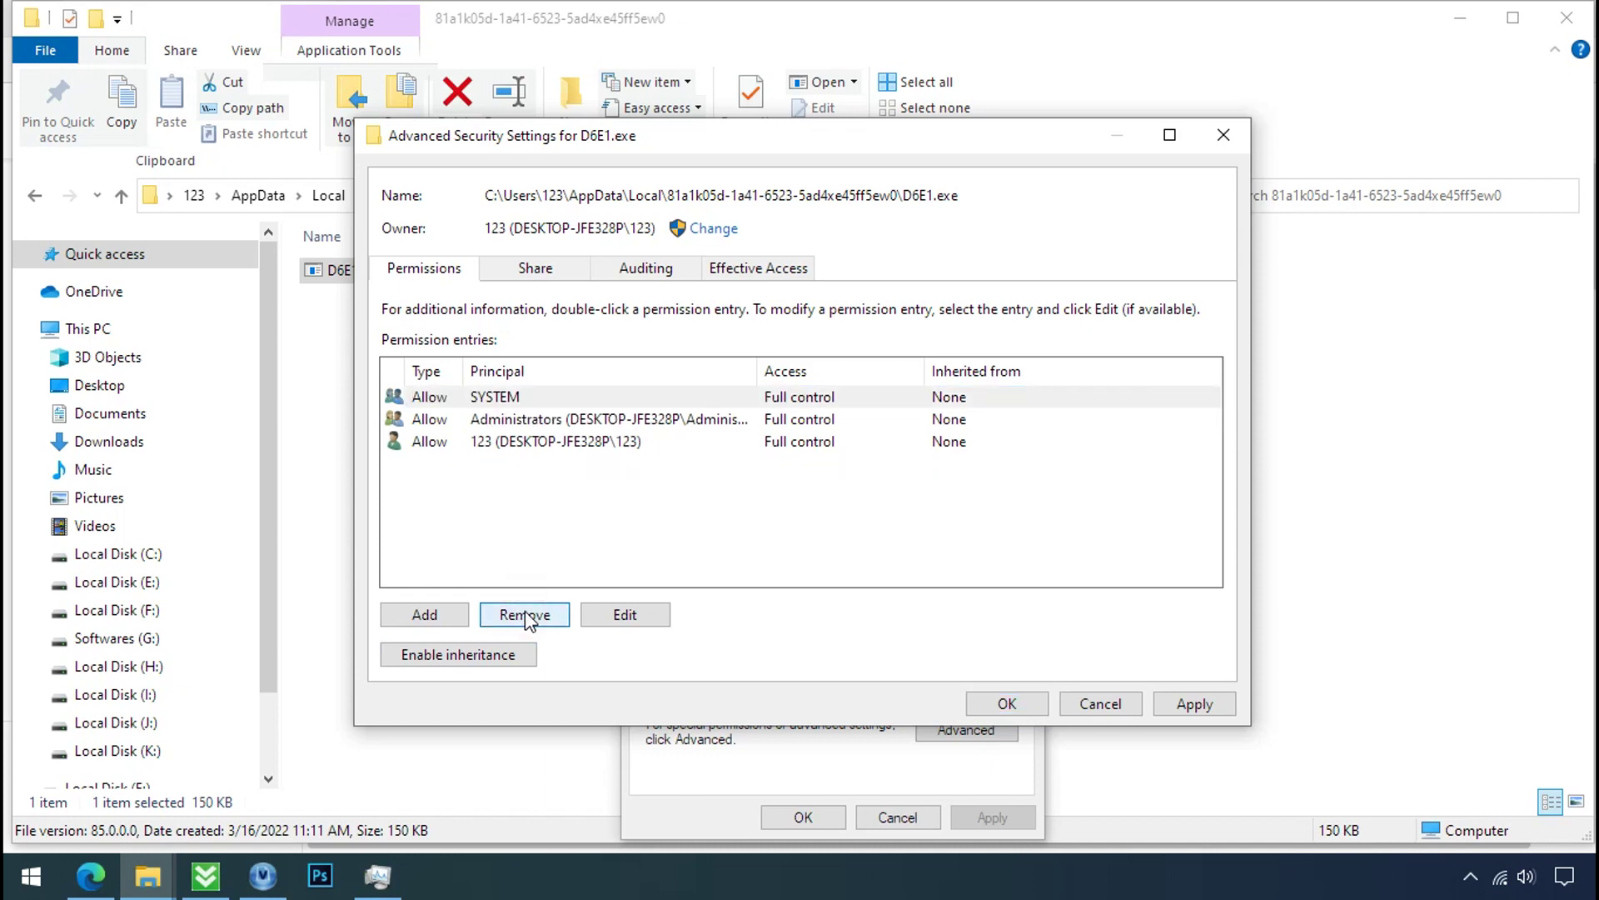
pyautogui.click(1188, 704)
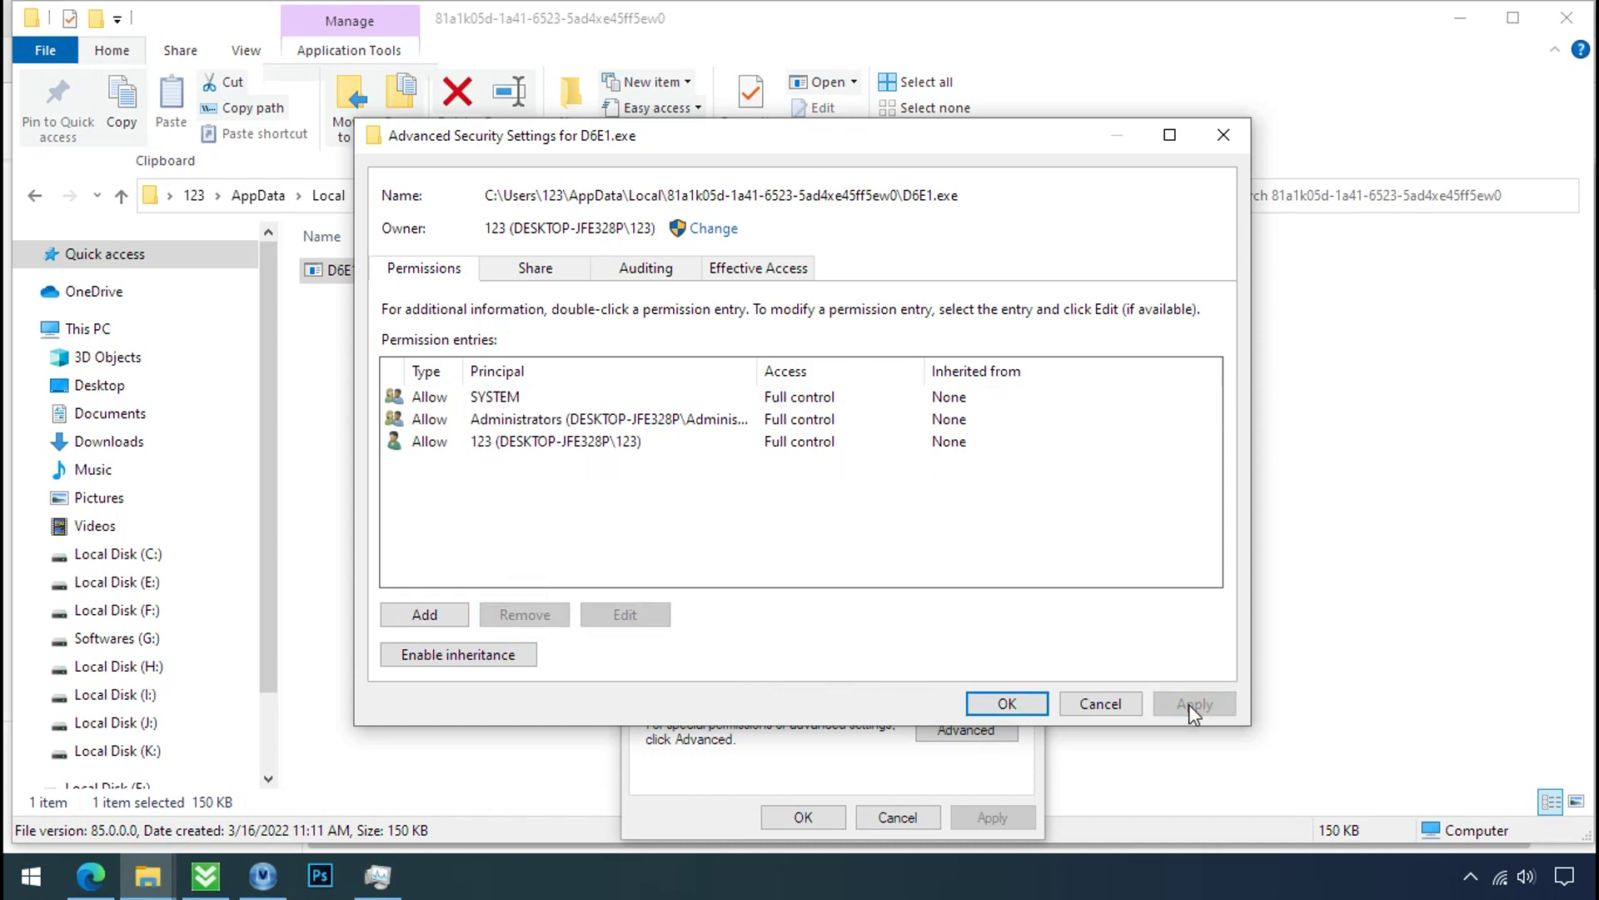
pyautogui.click(1099, 704)
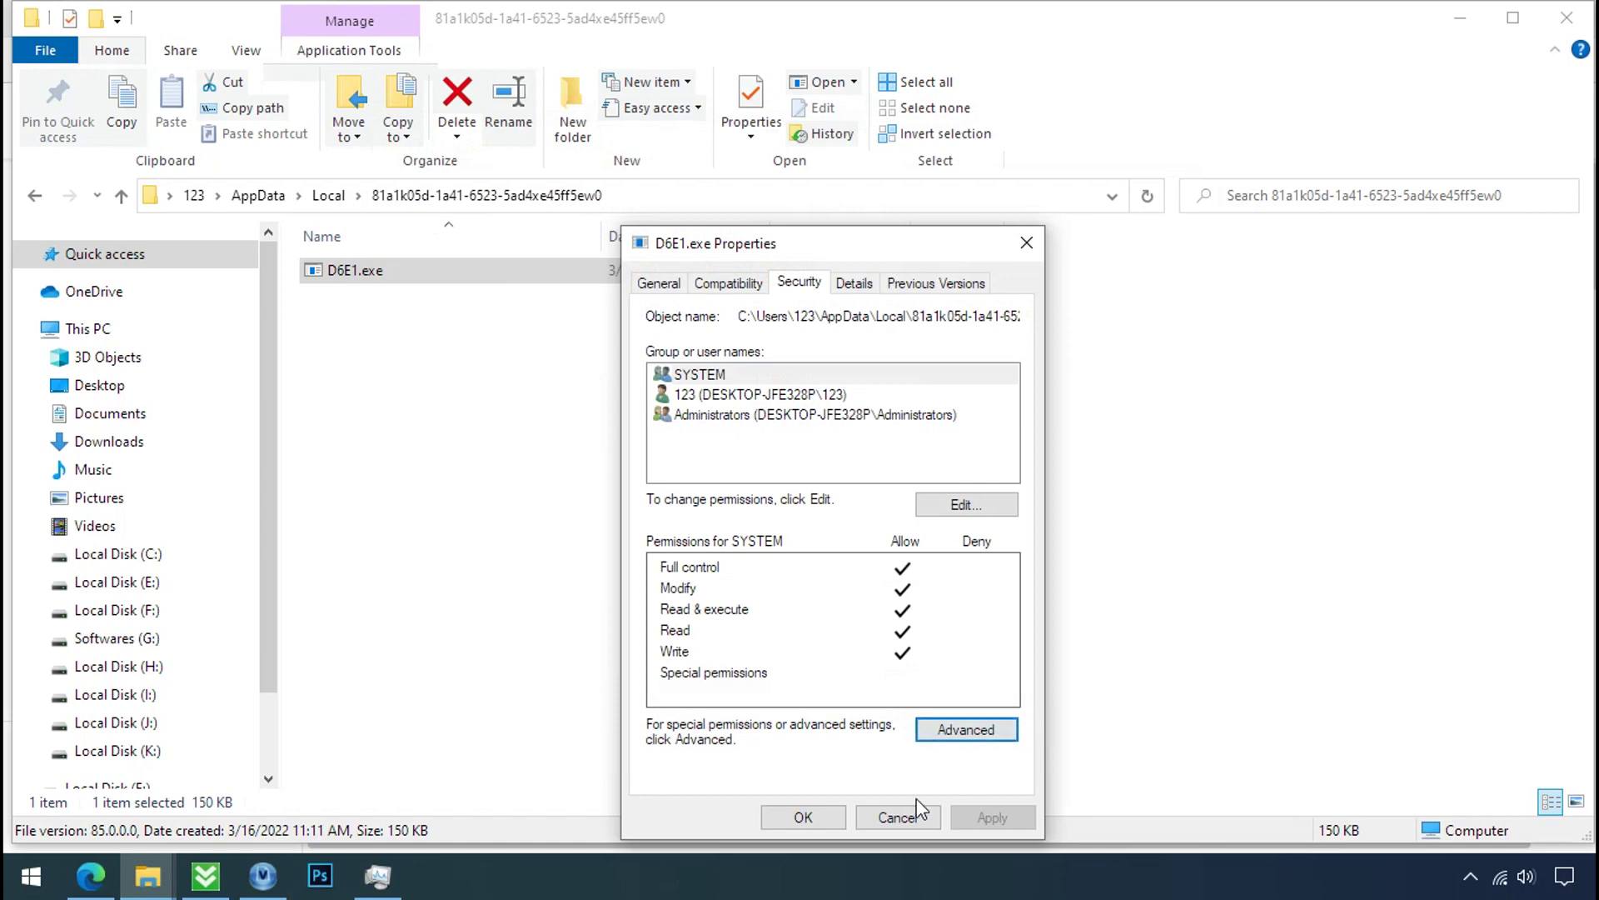
pyautogui.click(823, 818)
# Step: Delete D6E1.exe from its context menu, leaving the 81a1k05d folder empty
pyautogui.rightClick(385, 280)
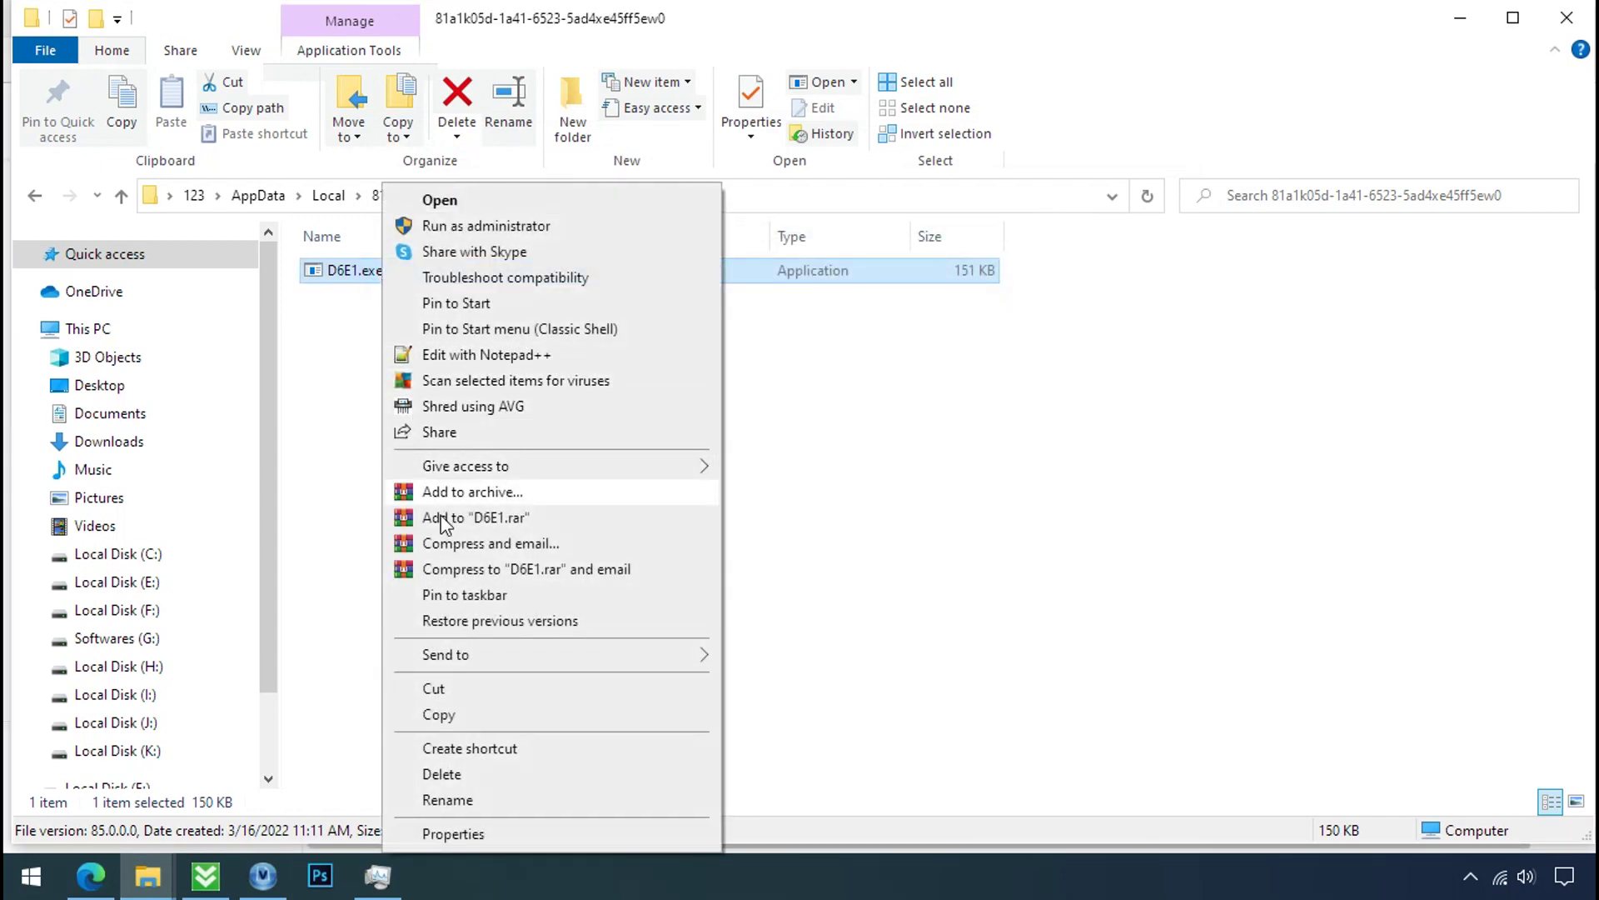
pyautogui.click(488, 778)
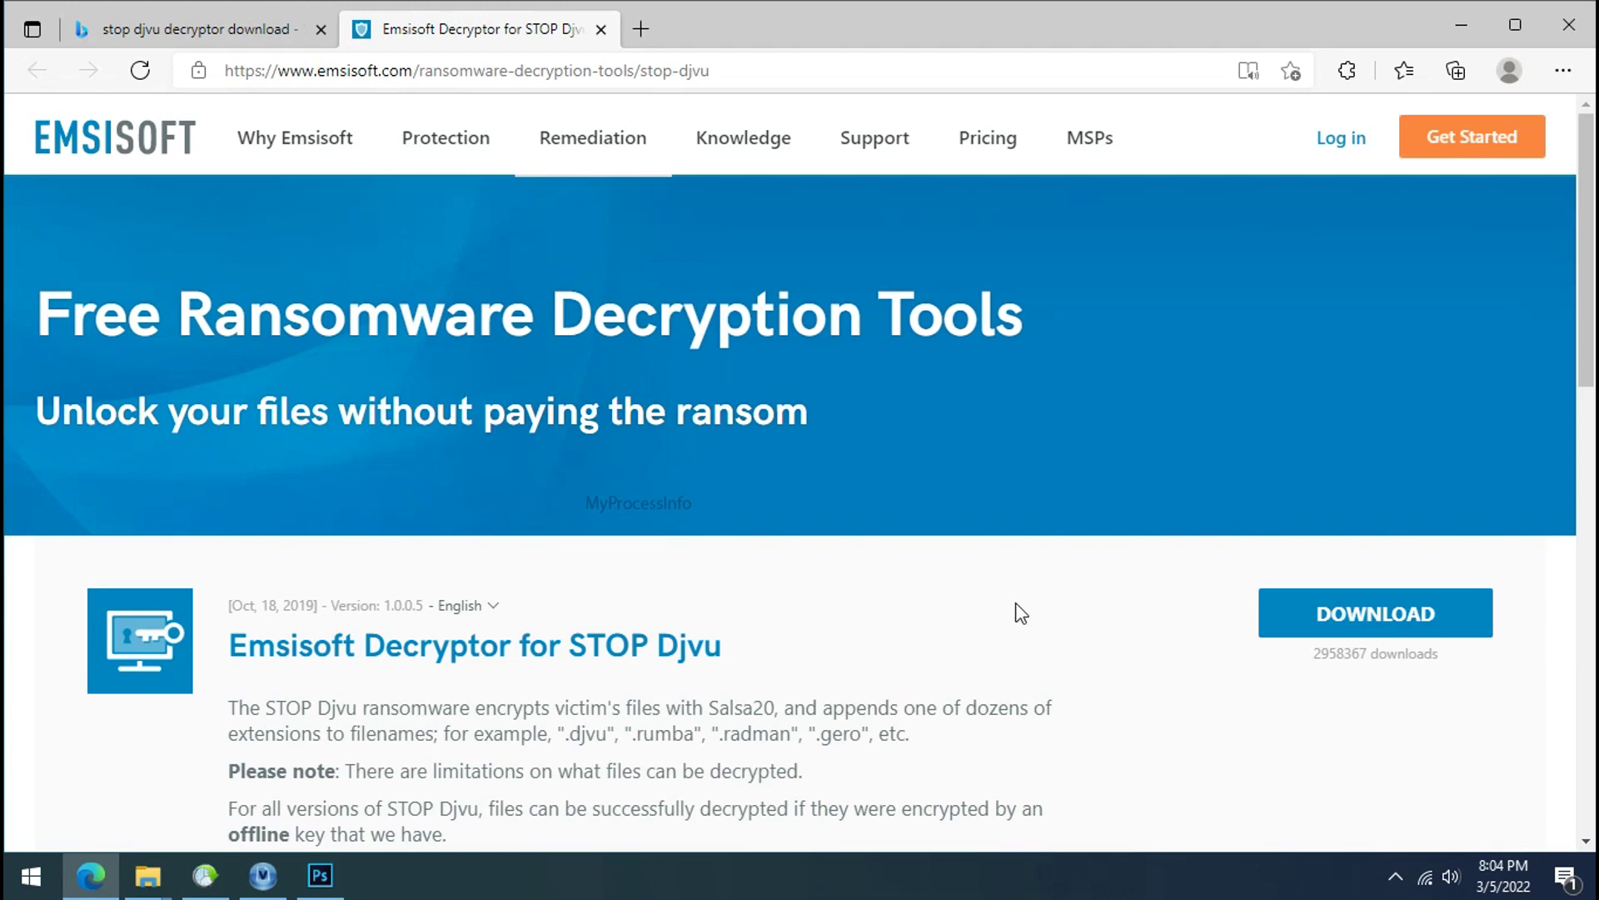
# Step: Download decrypt_STOPDjvu.exe from the Emsisoft STOP Djvu page, then close Edge
pyautogui.scroll(-1, 1021, 614)
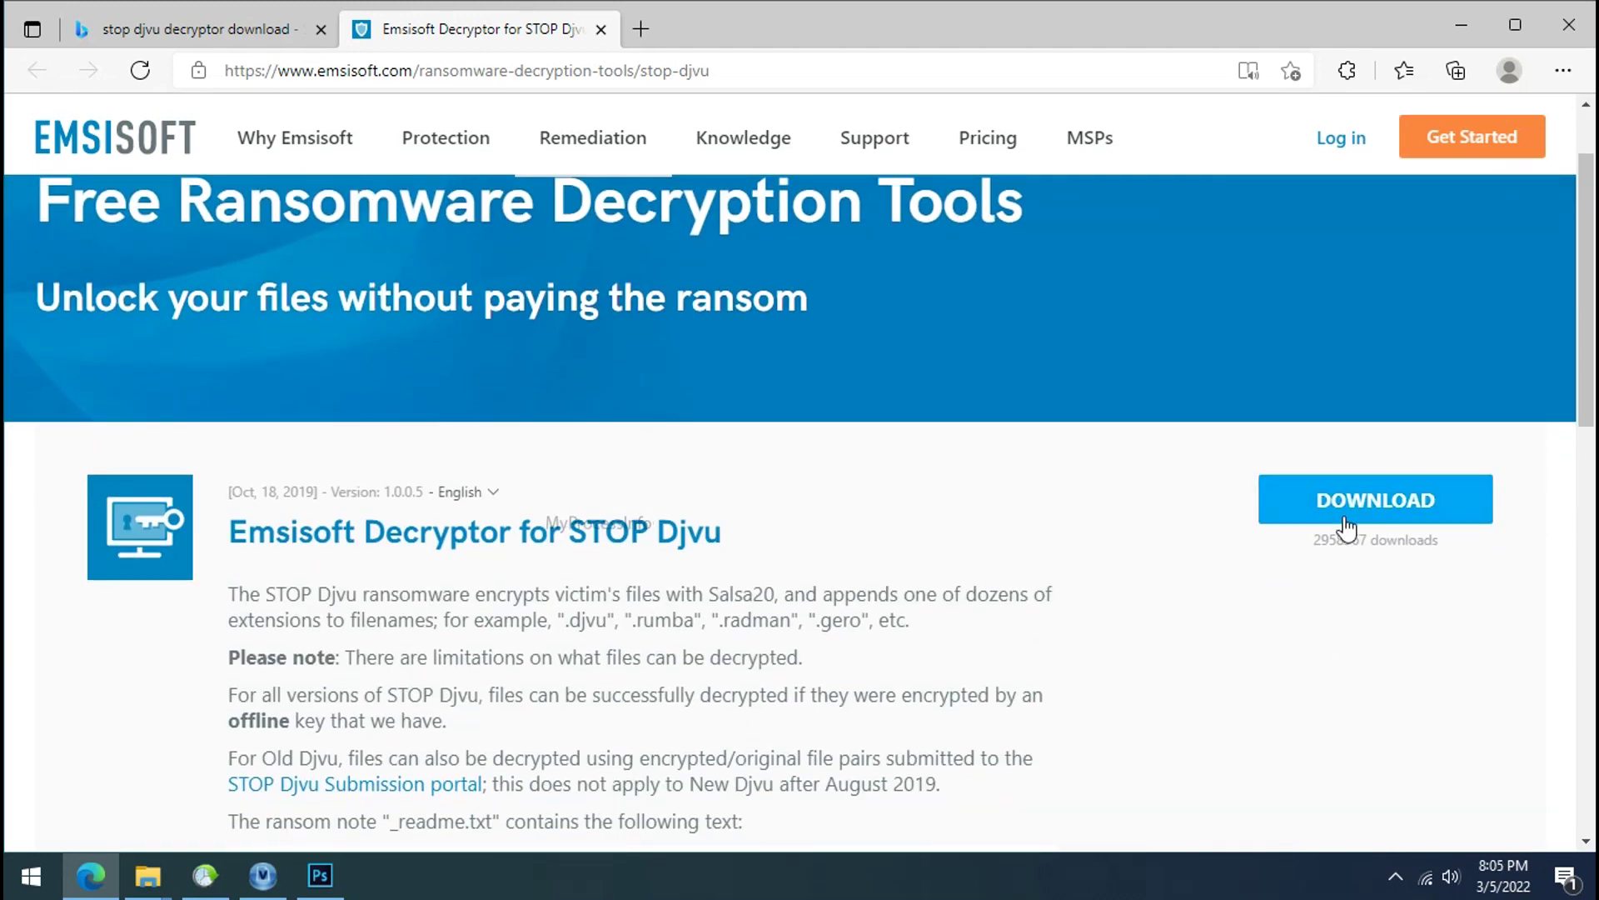
pyautogui.click(1364, 500)
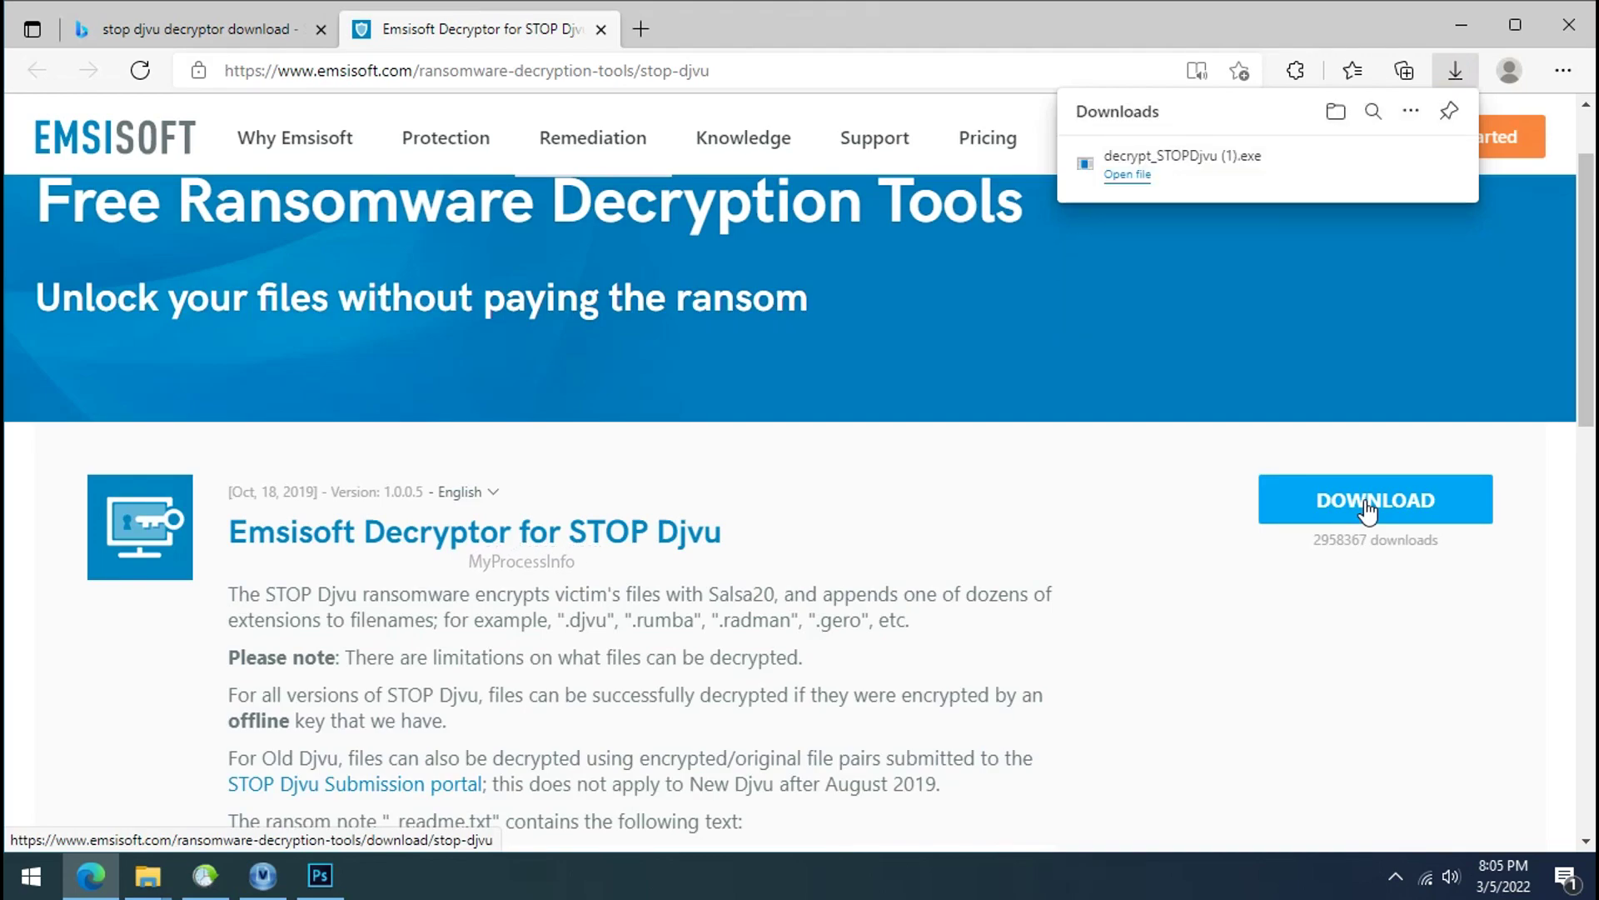
pyautogui.click(1562, 34)
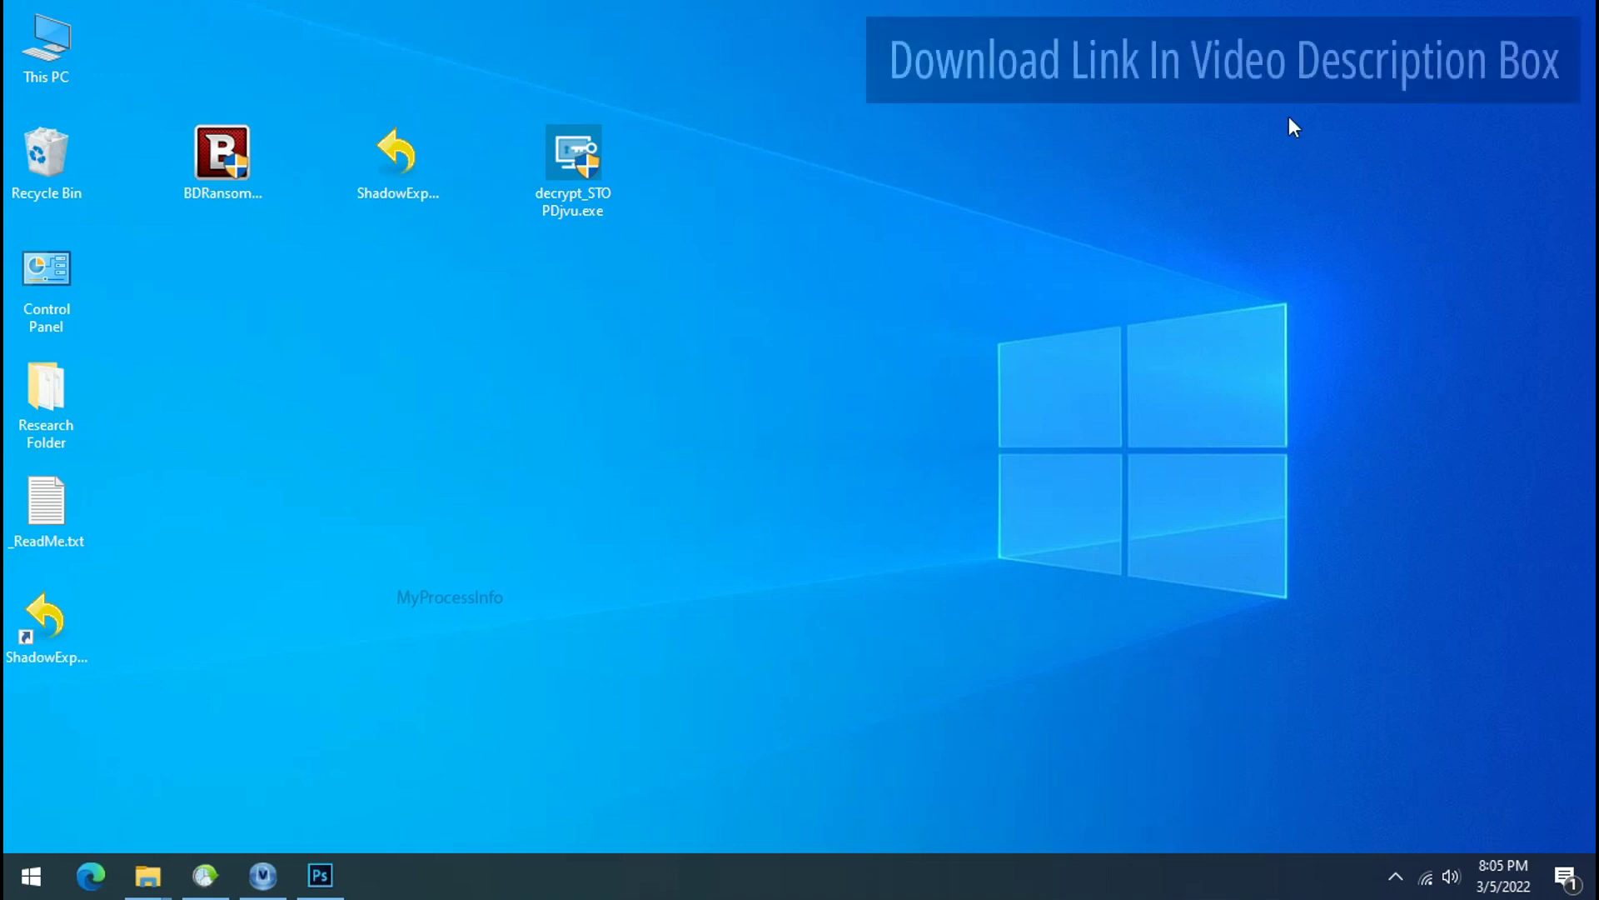
# Step: Run decrypt_STOPDjvu.exe from the desktop until its License Terms appear
pyautogui.doubleClick(586, 165)
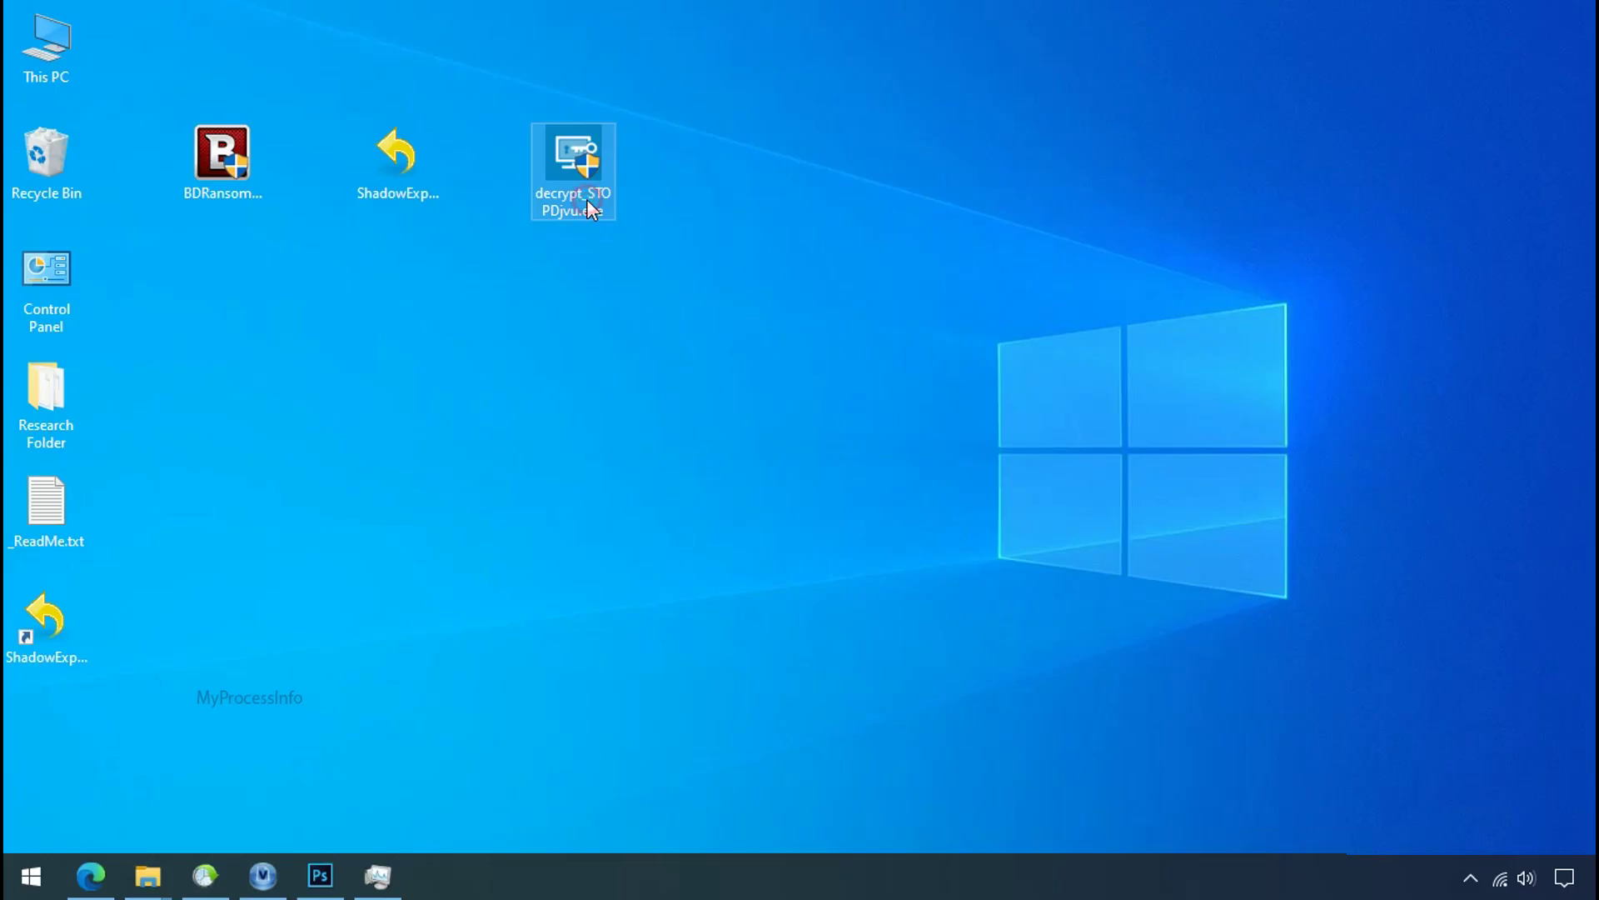
pyautogui.doubleClick(586, 199)
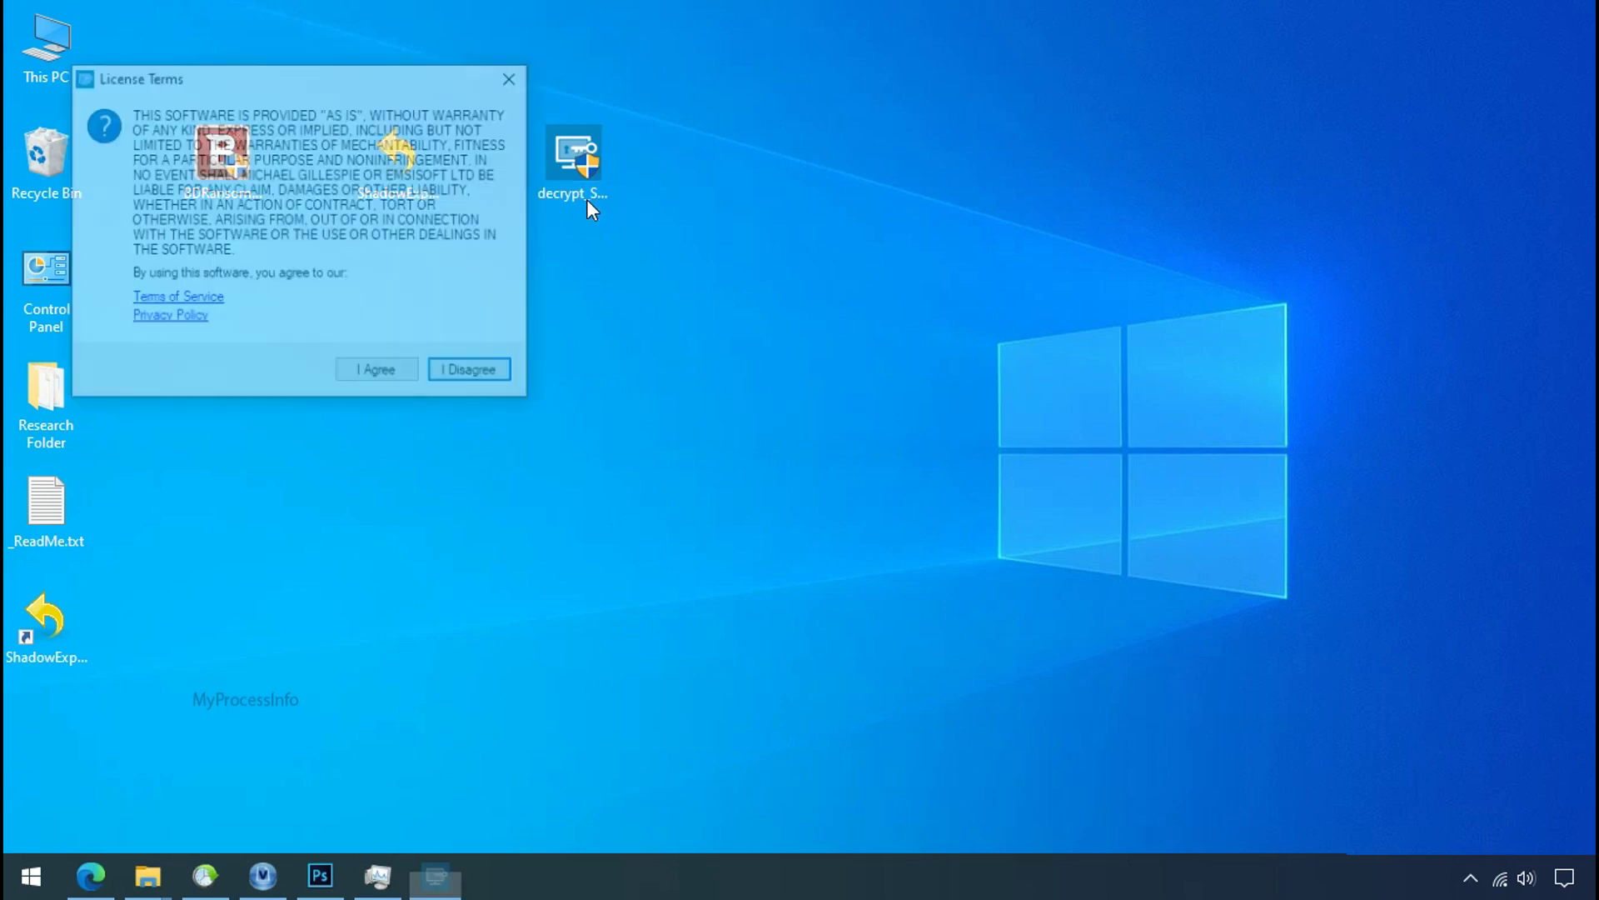
# Step: Accept the terms, replace the folder list with Desktop\Research Folder, and start decrypting
pyautogui.click(381, 373)
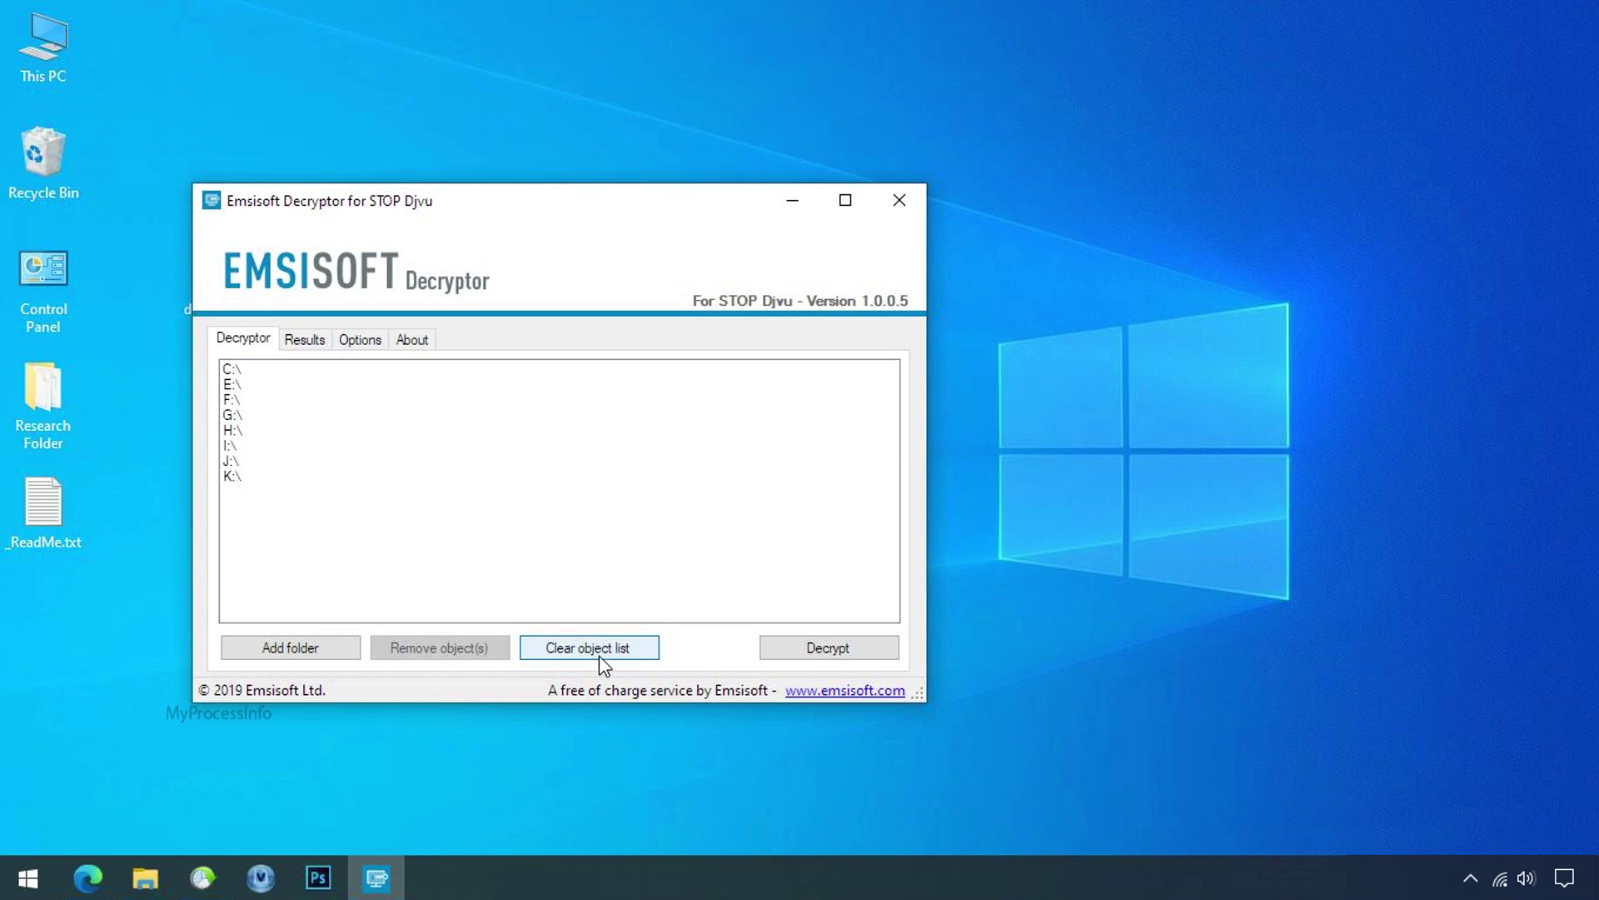
pyautogui.click(598, 655)
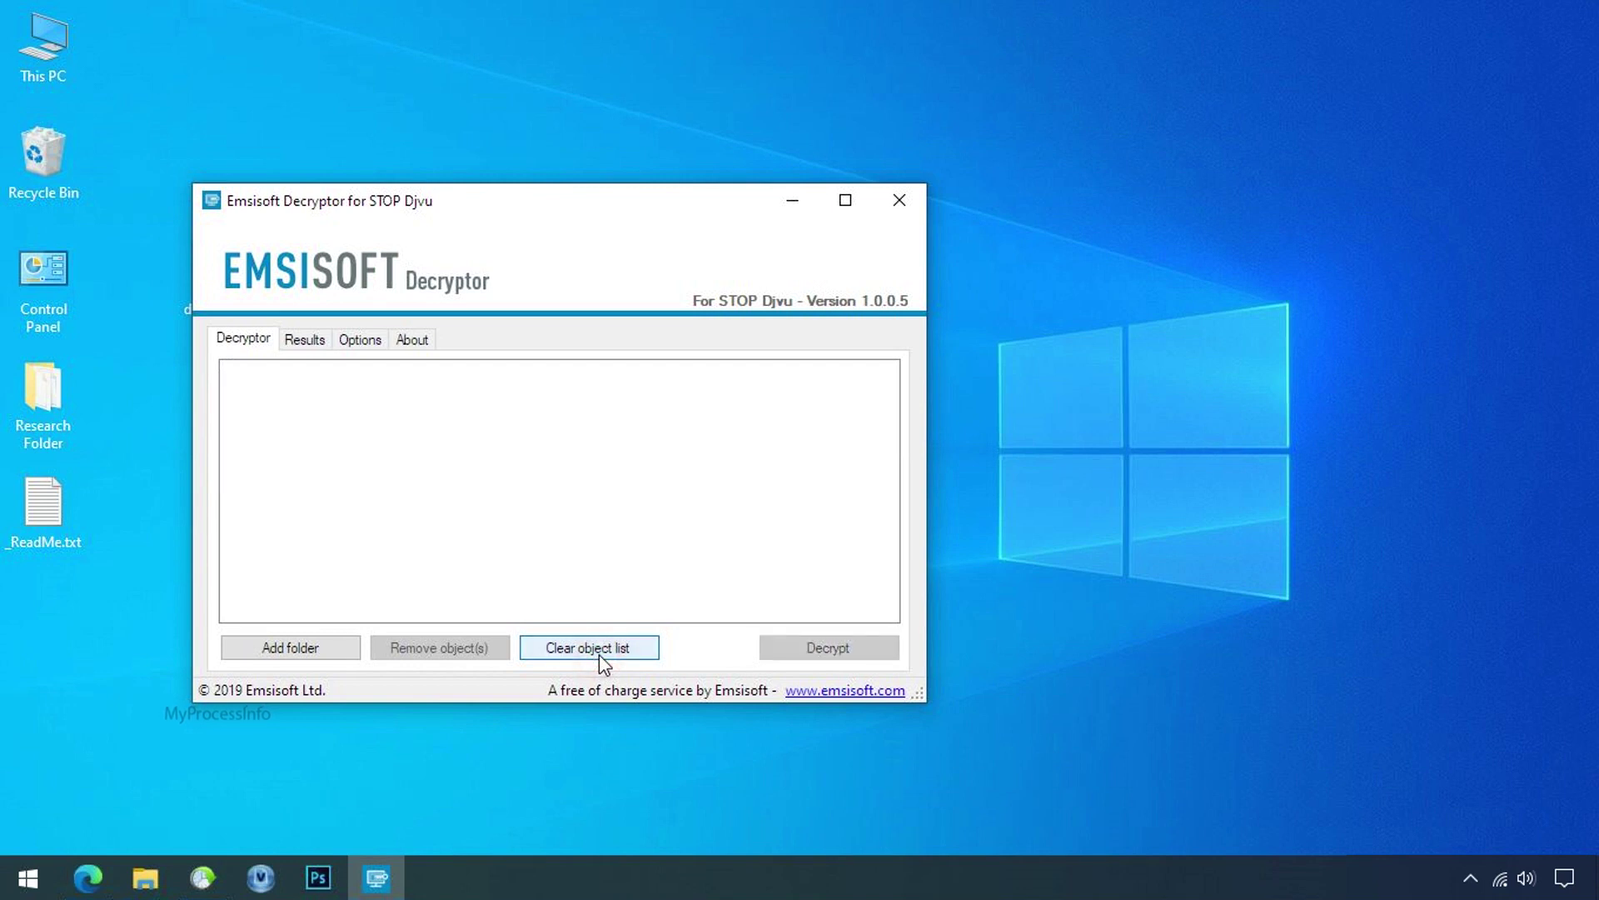
pyautogui.click(292, 654)
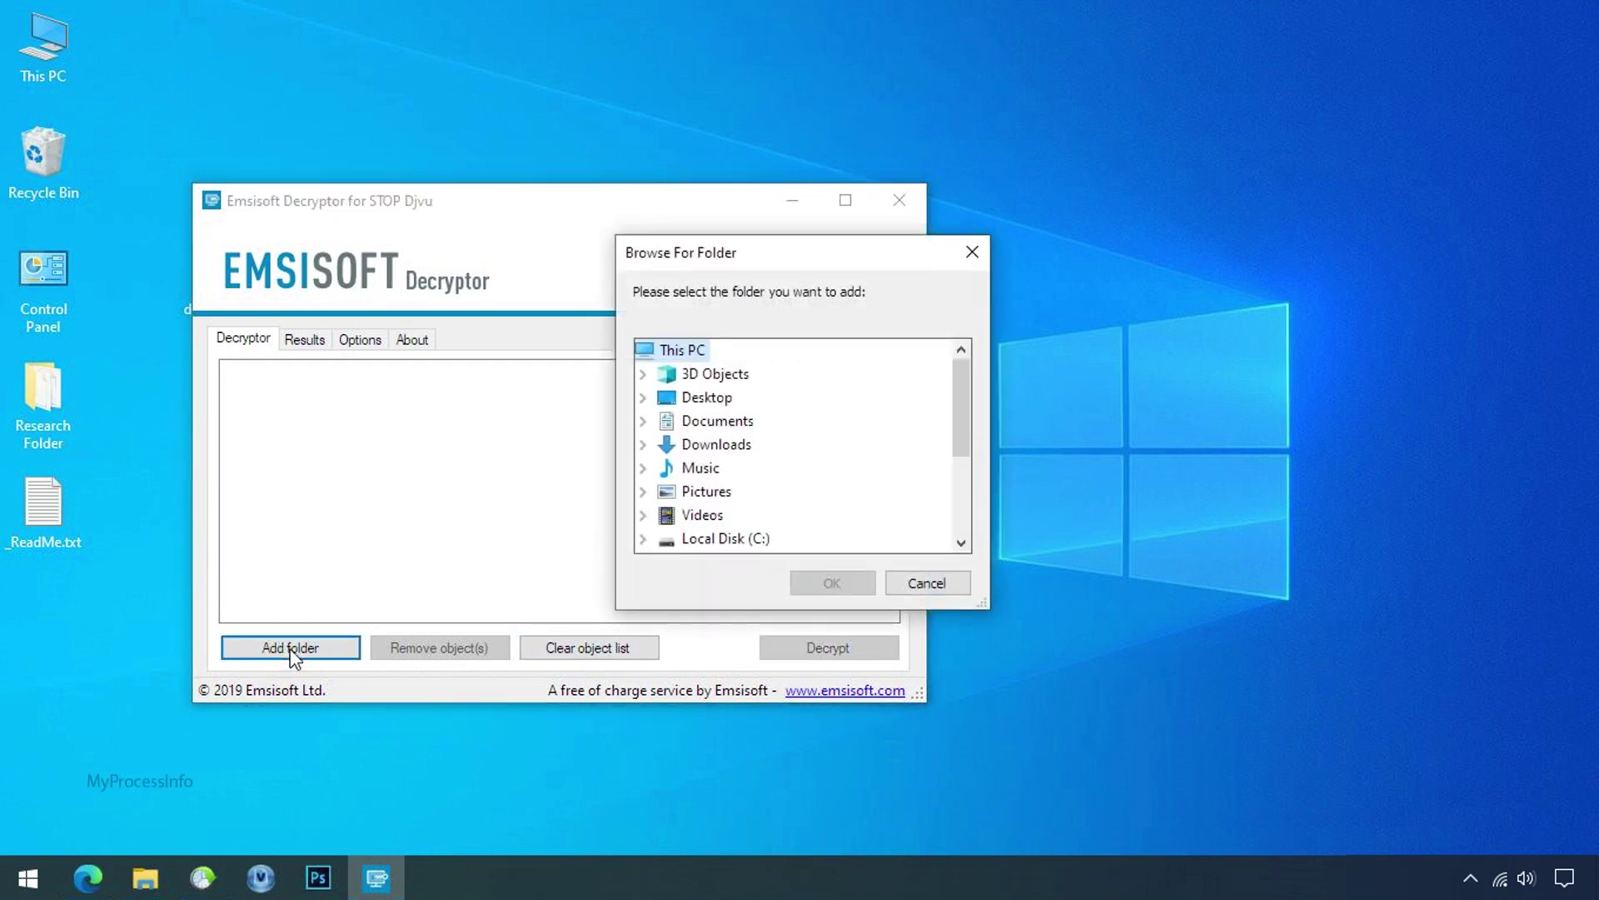
pyautogui.click(721, 403)
pyautogui.click(750, 421)
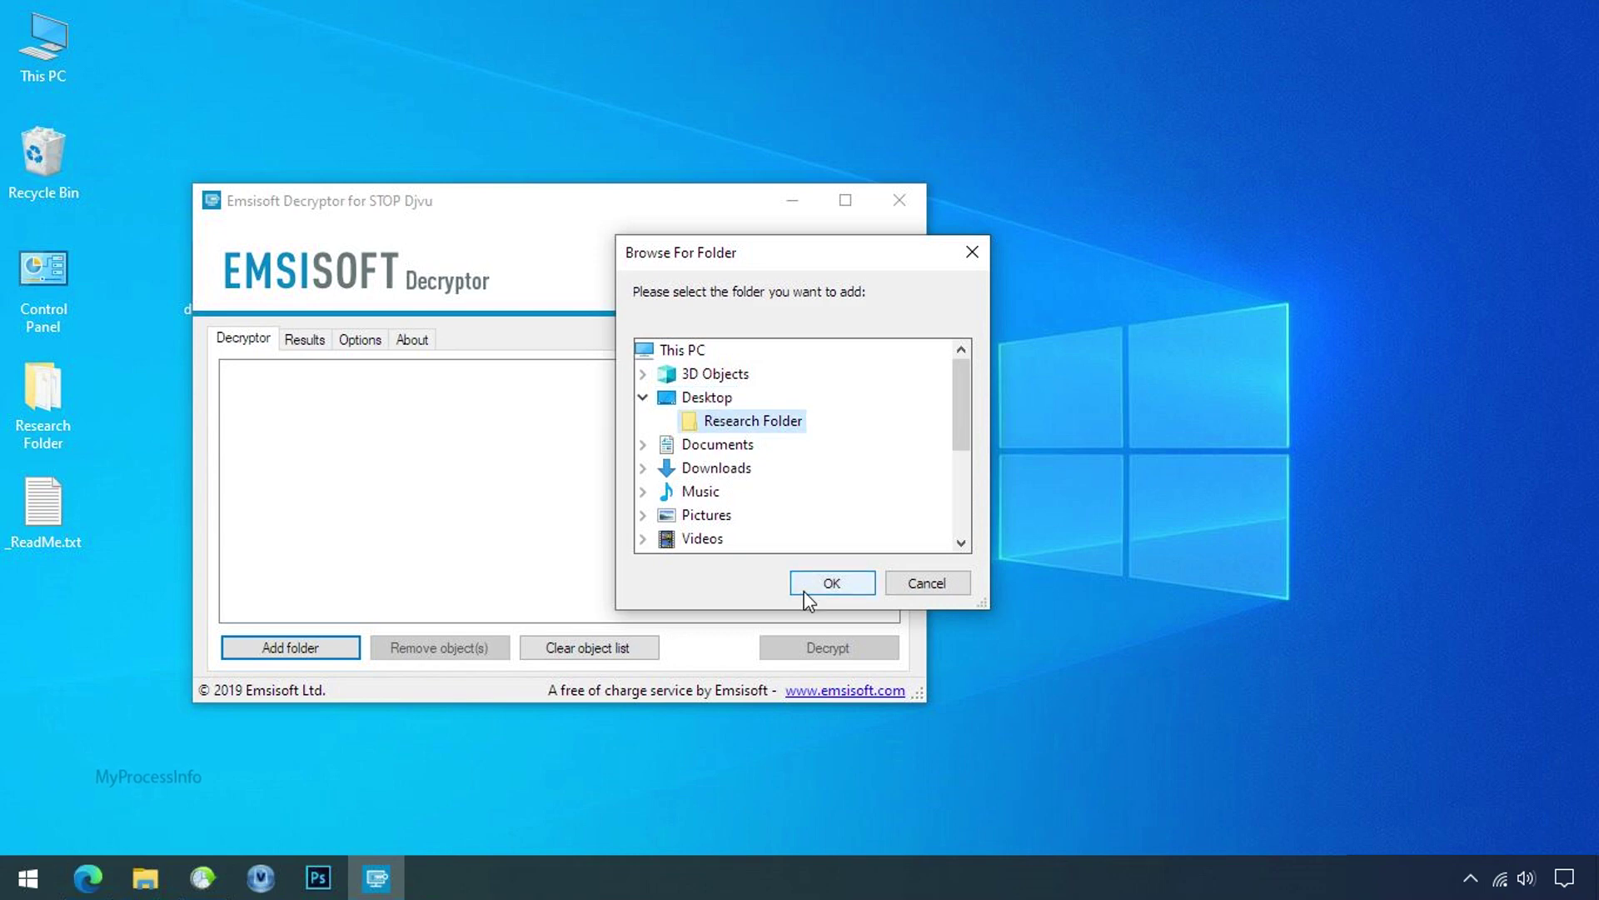
pyautogui.click(803, 589)
pyautogui.click(828, 653)
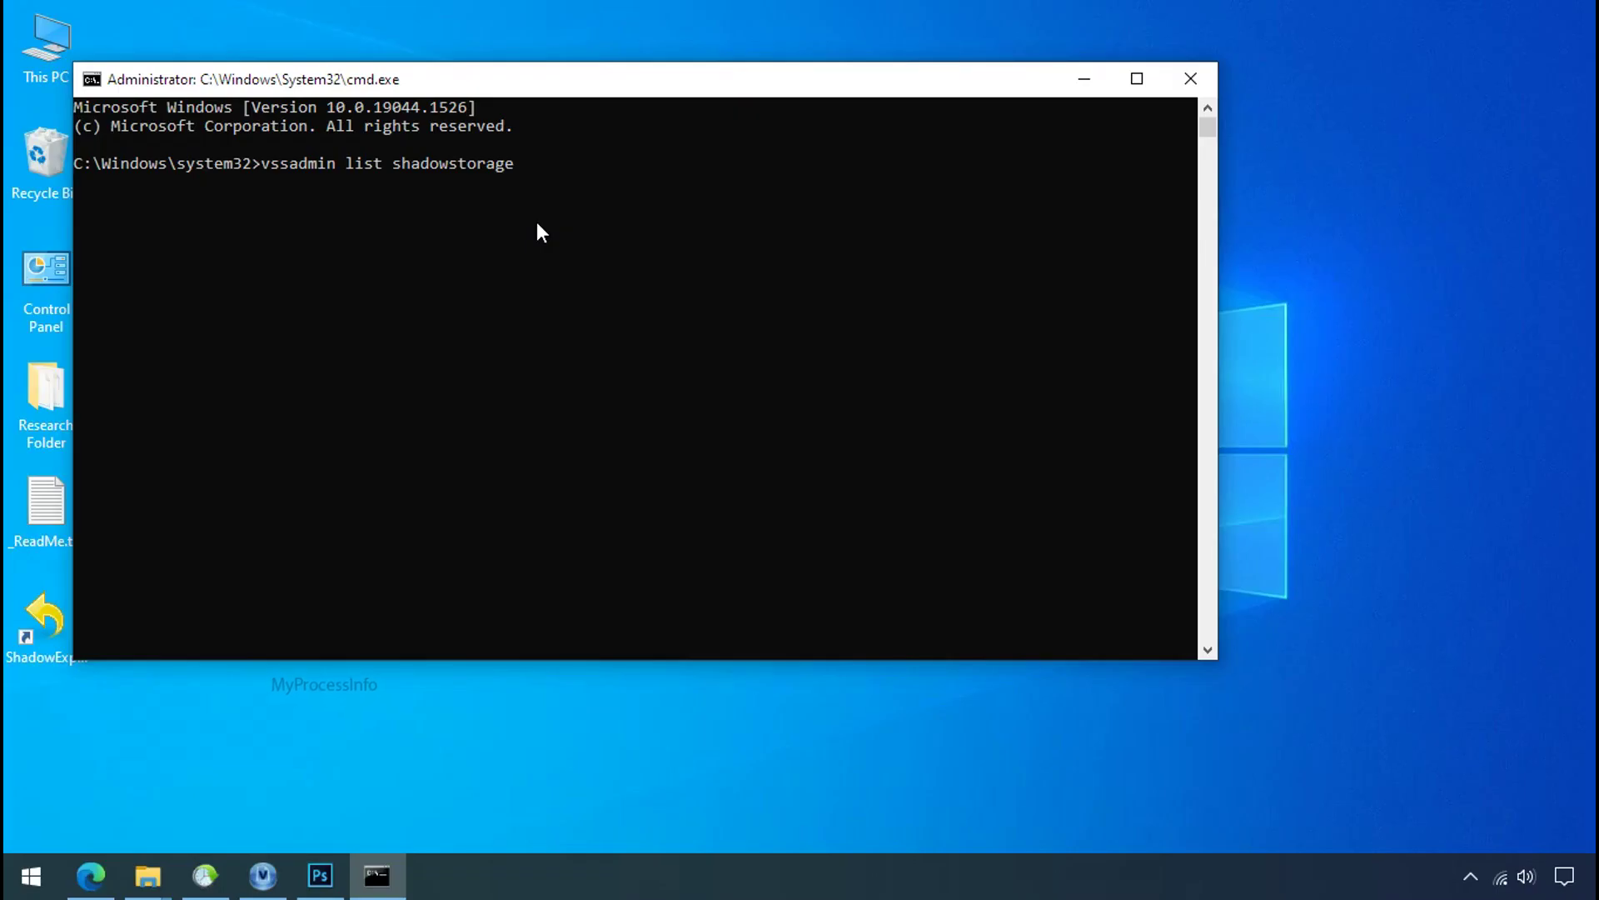
# Step: Run vssadmin list shadowstorage, showing C: at 2.99 GB and H: at 0 bytes
pyautogui.press('Return')
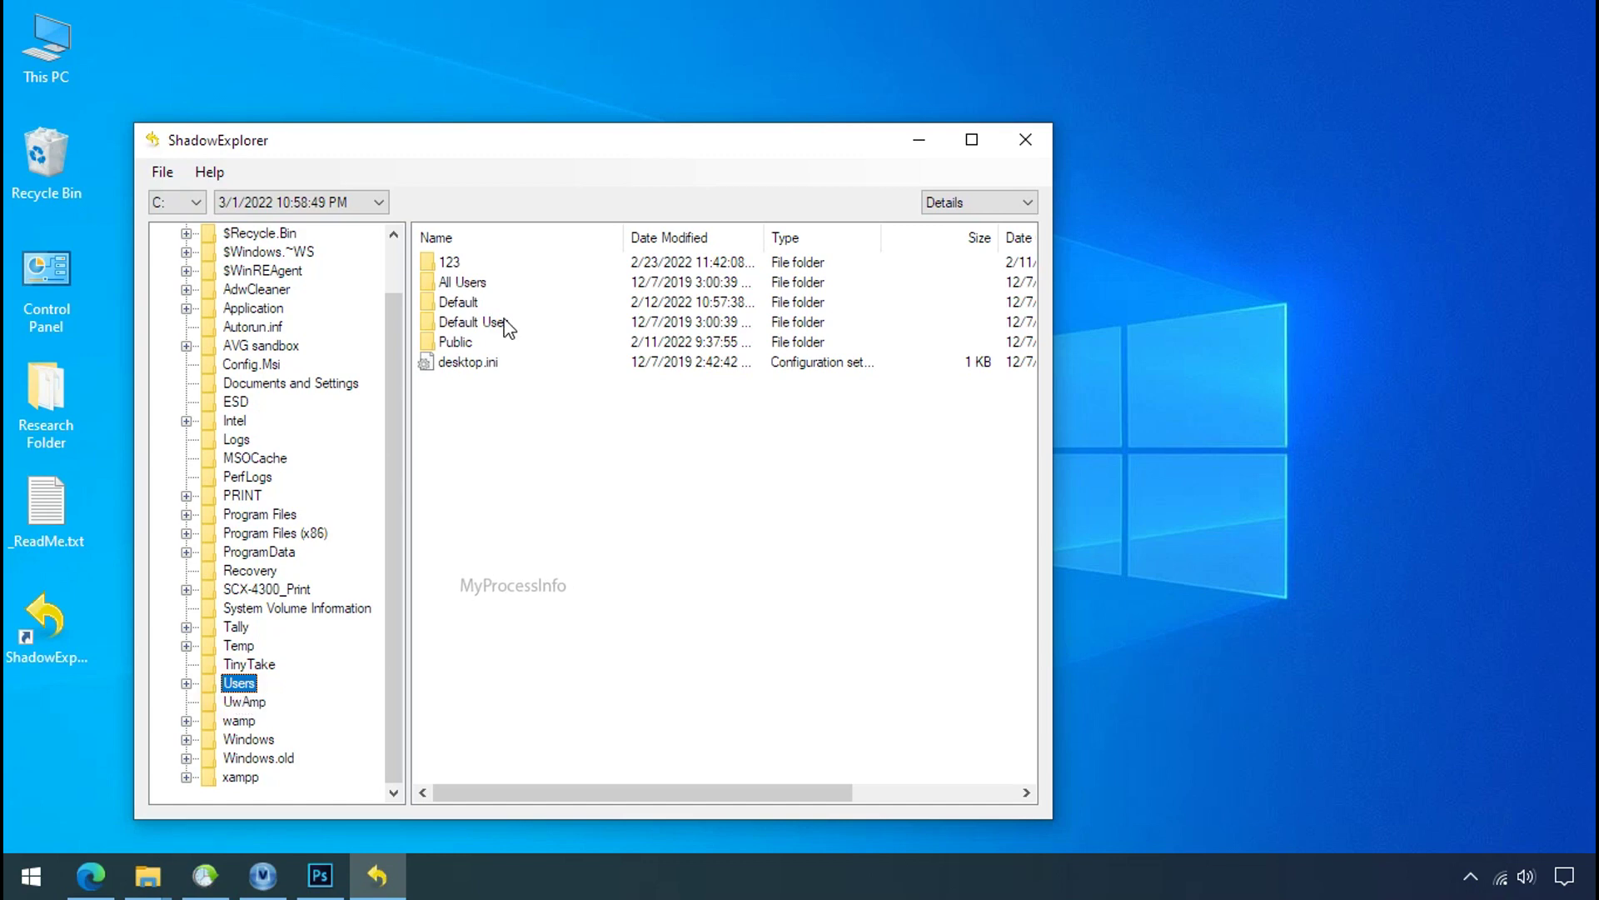
# Step: Browse the snapshot to Desktop\Research Folder, choose Export, and download the ShadowExplorer 0.9 installer
pyautogui.doubleClick(450, 262)
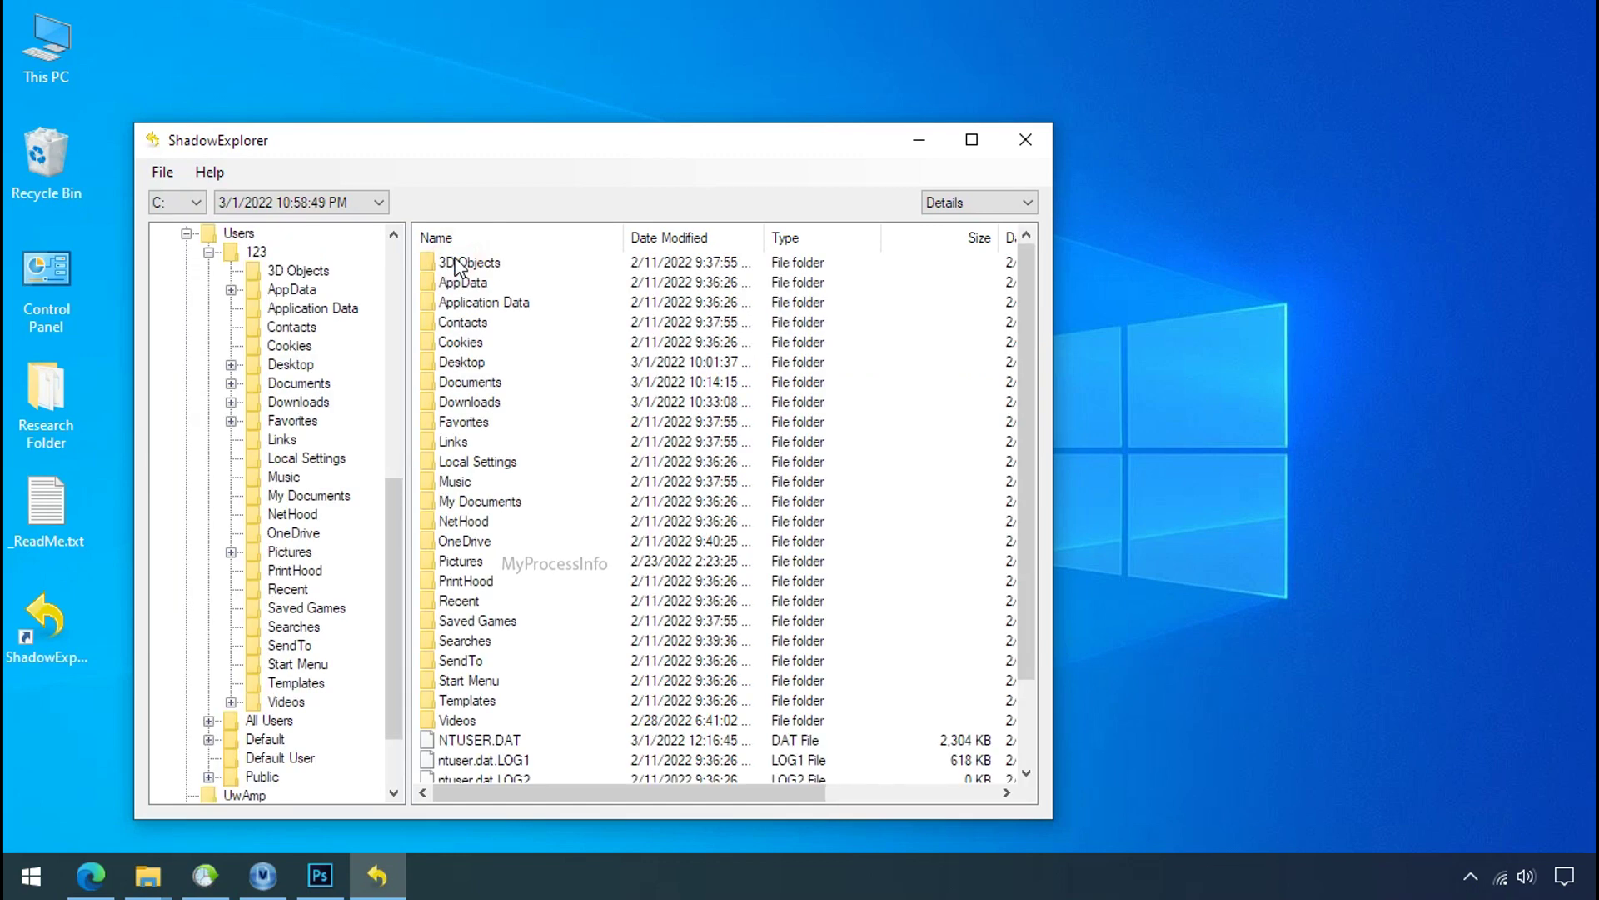
pyautogui.doubleClick(464, 361)
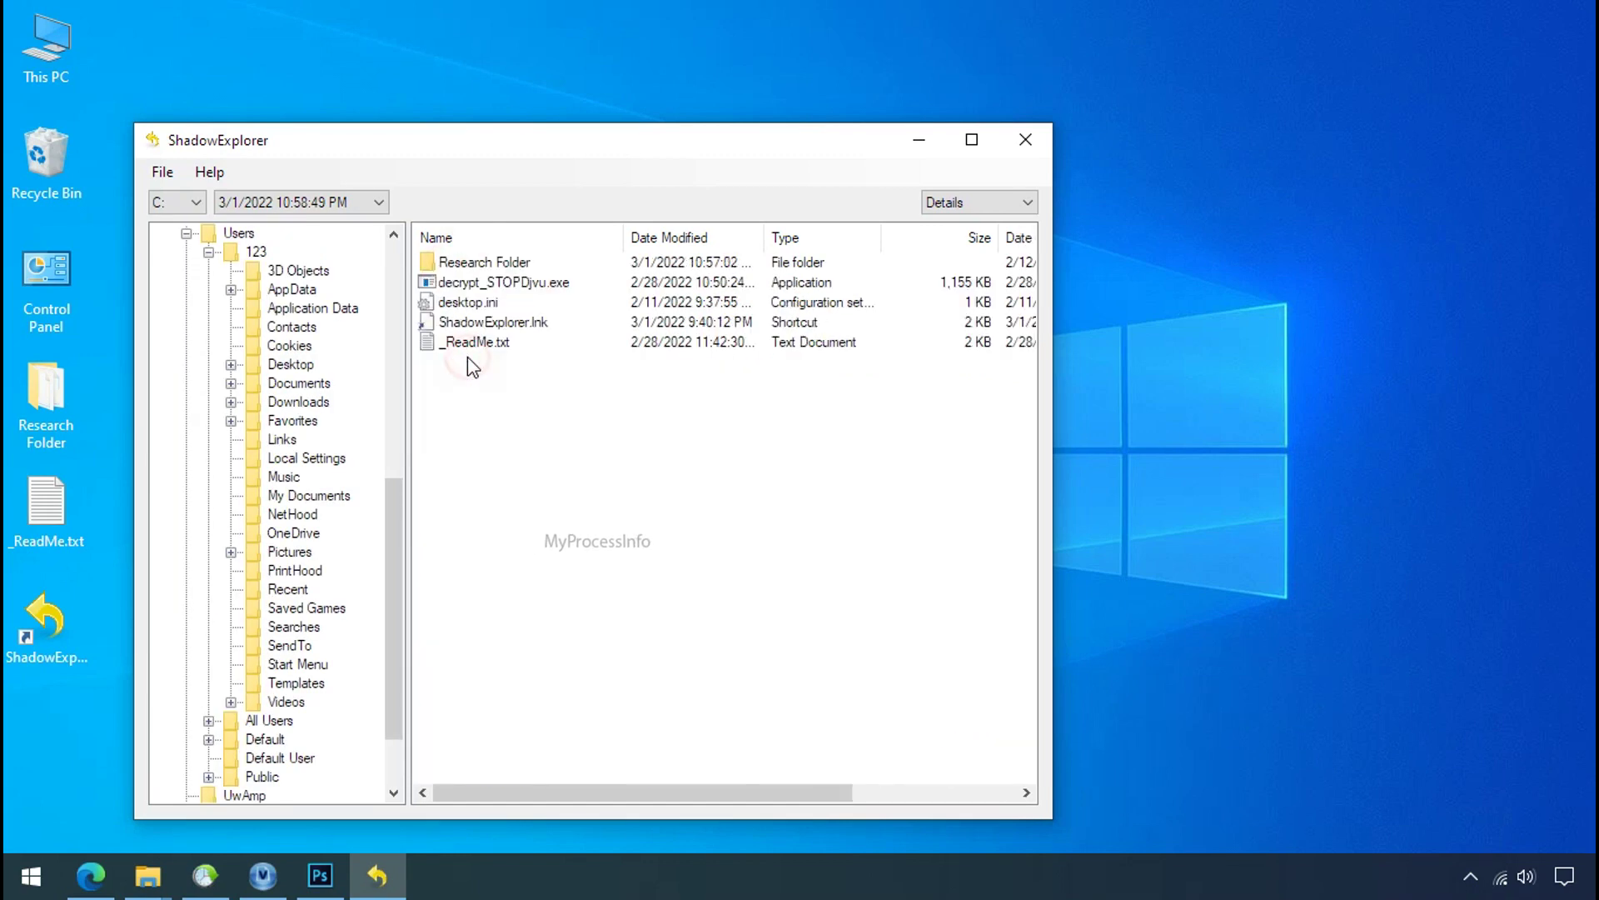
pyautogui.rightClick(503, 263)
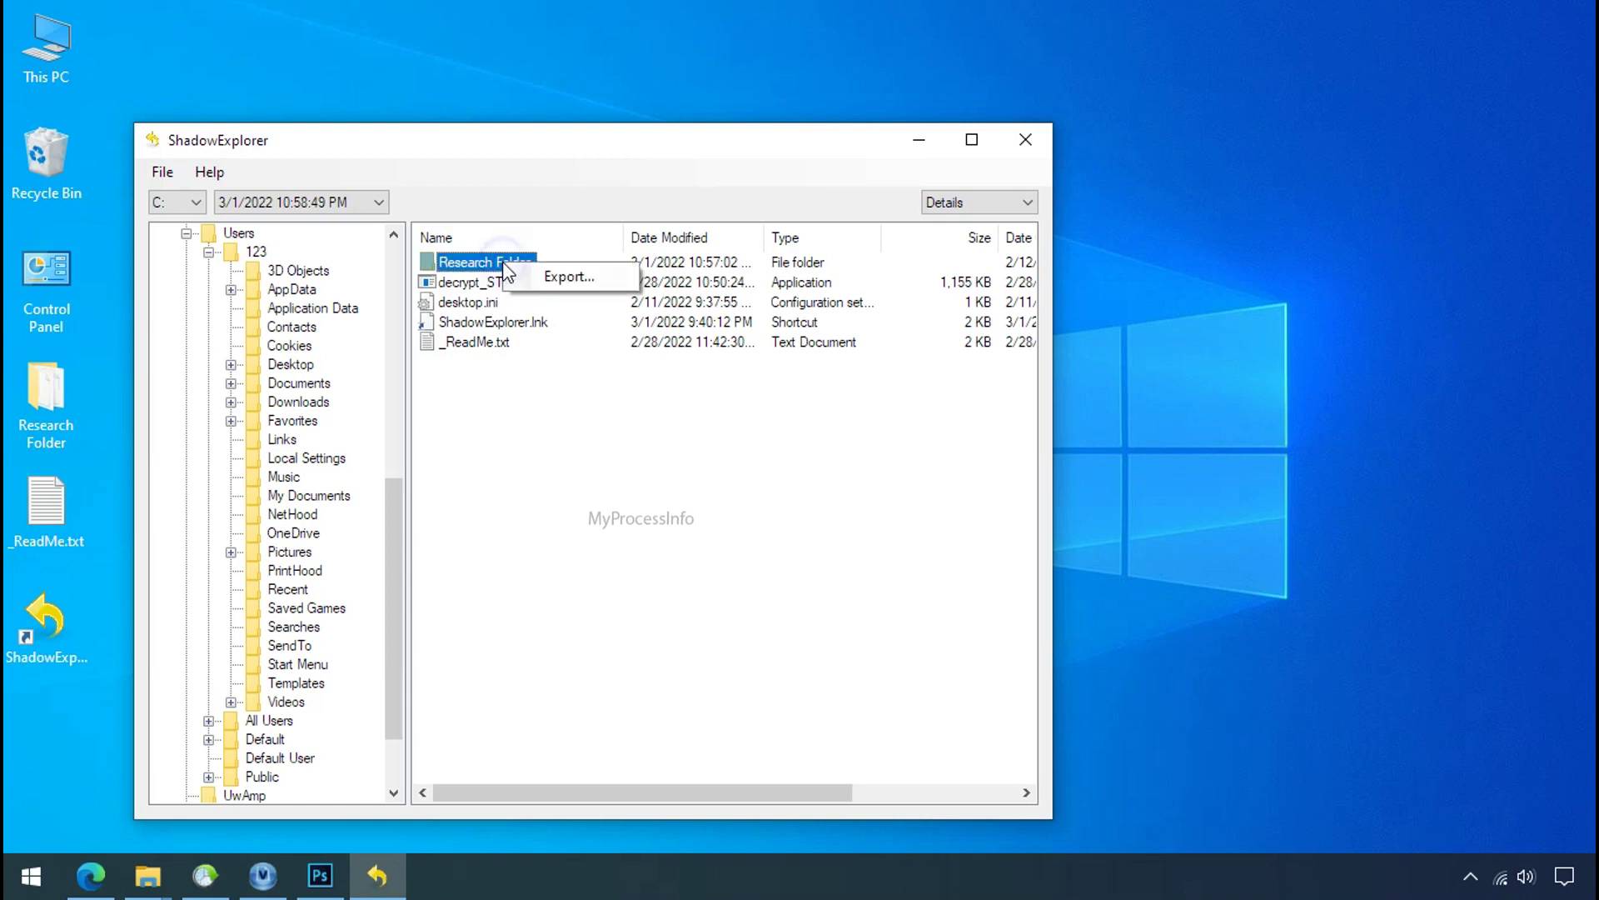
pyautogui.click(525, 282)
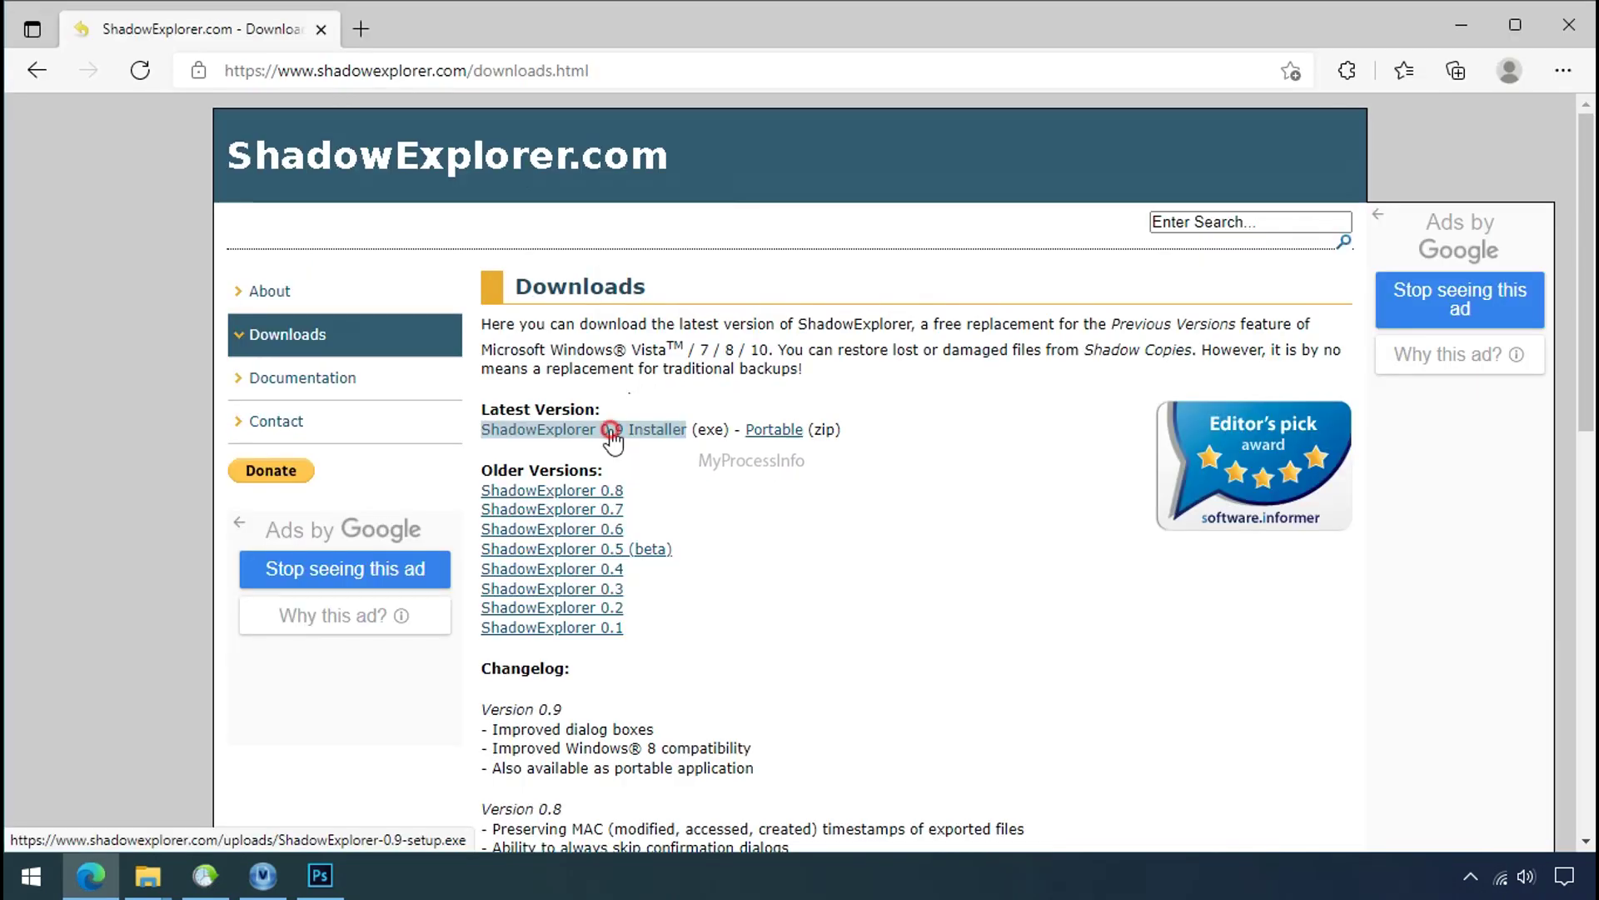
pyautogui.click(536, 428)
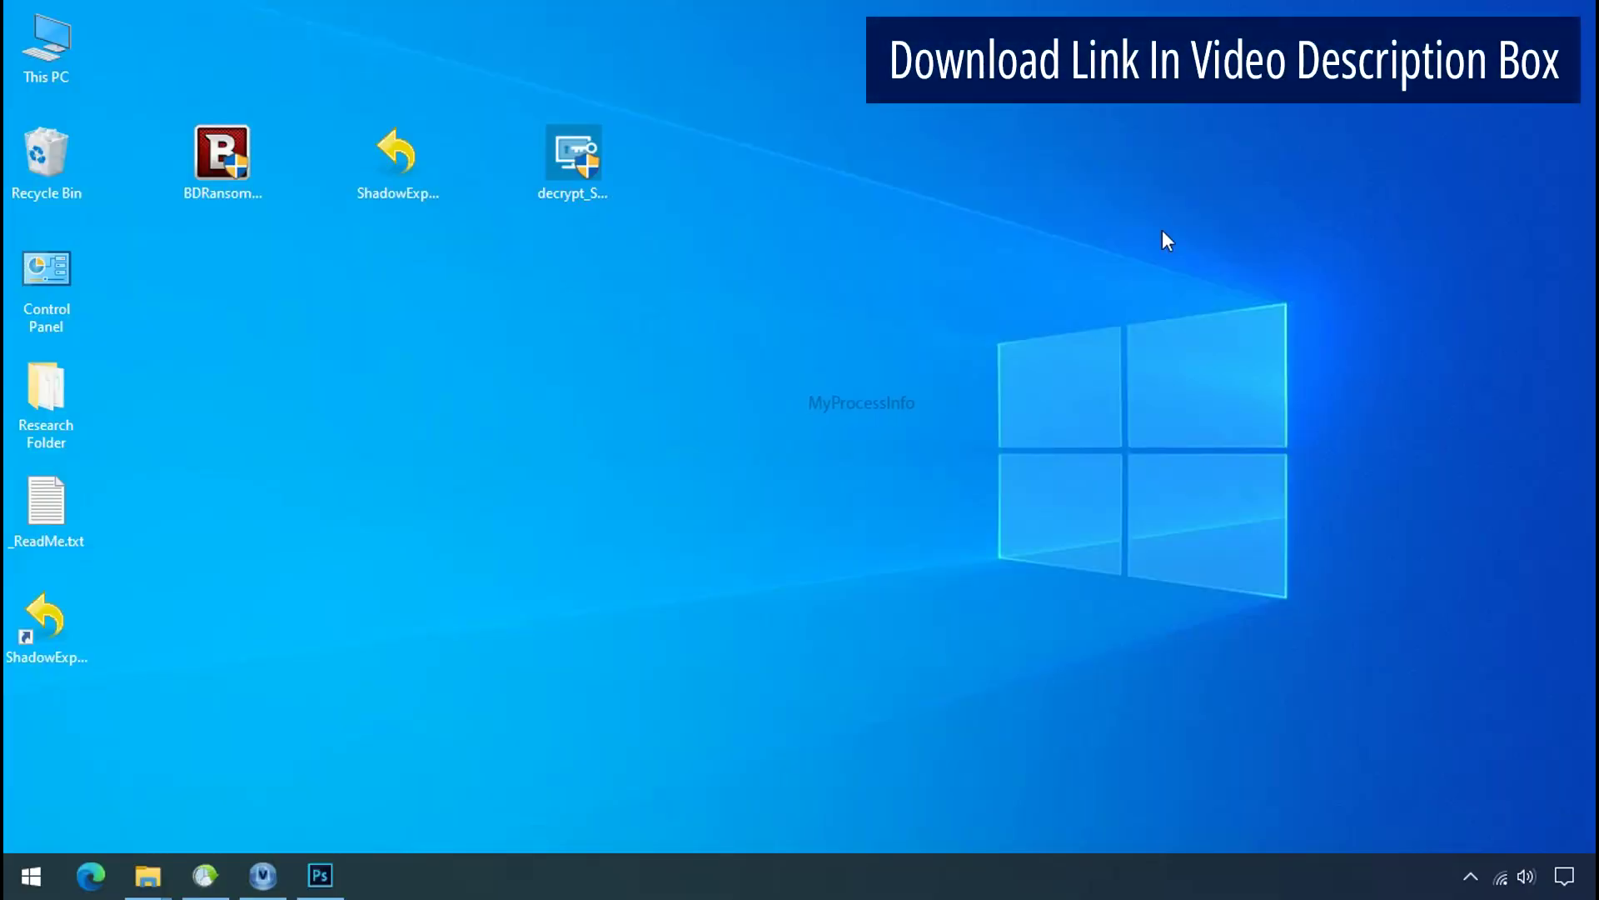
# Step: Launch ShadowExplorer and select drive C: with the 3/1/2022 10:58:49 PM snapshot
pyautogui.doubleClick(78, 638)
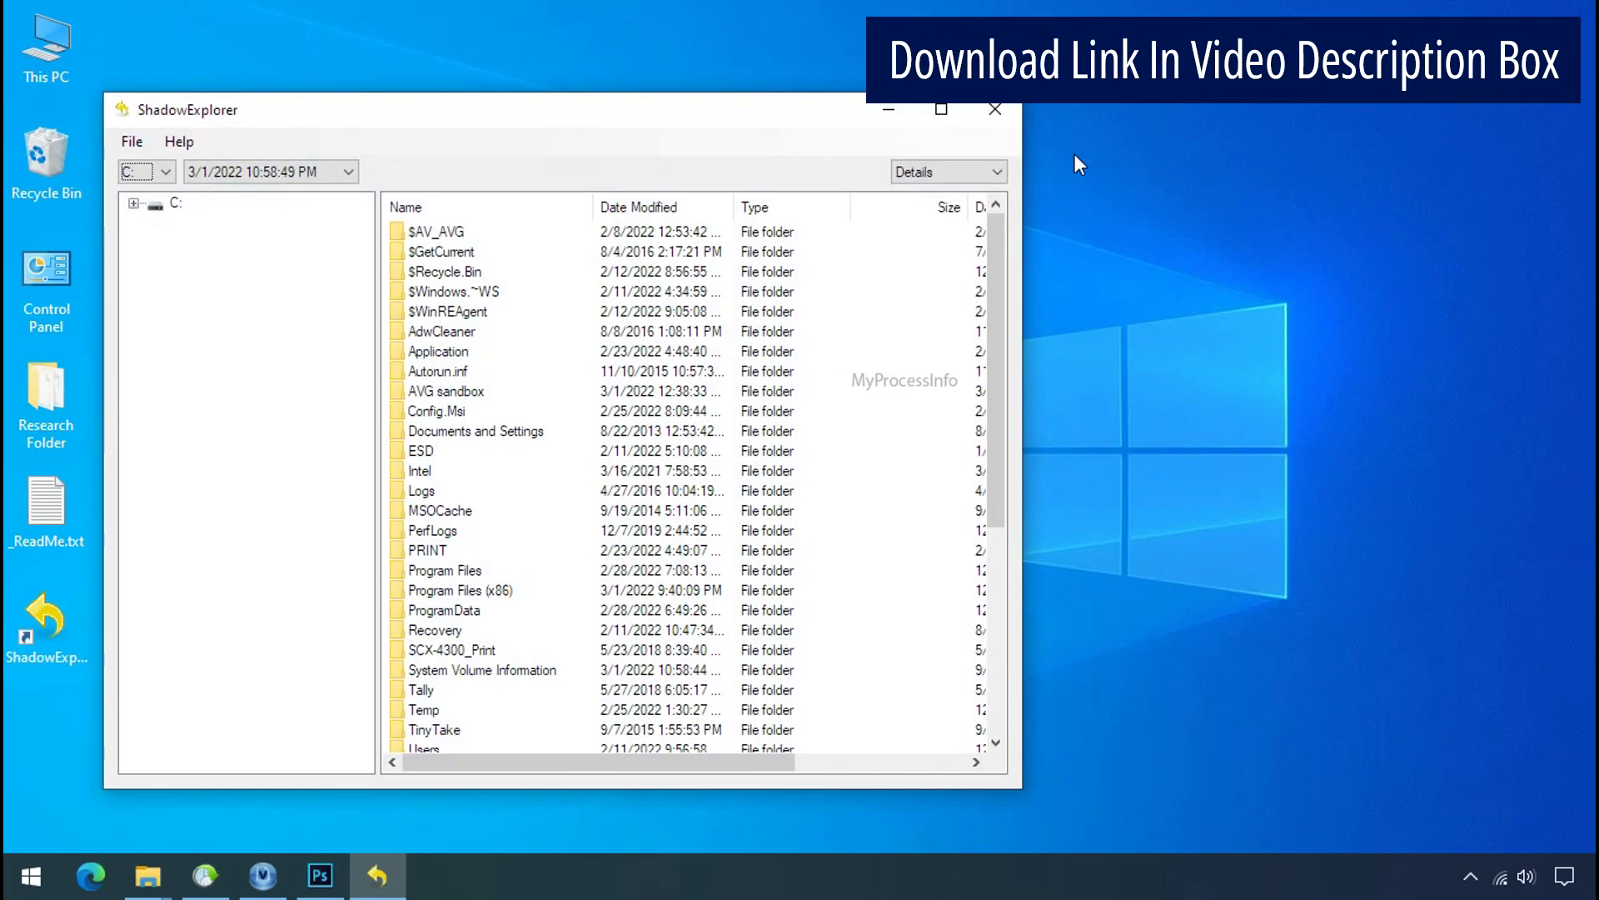
pyautogui.click(165, 171)
pyautogui.click(156, 194)
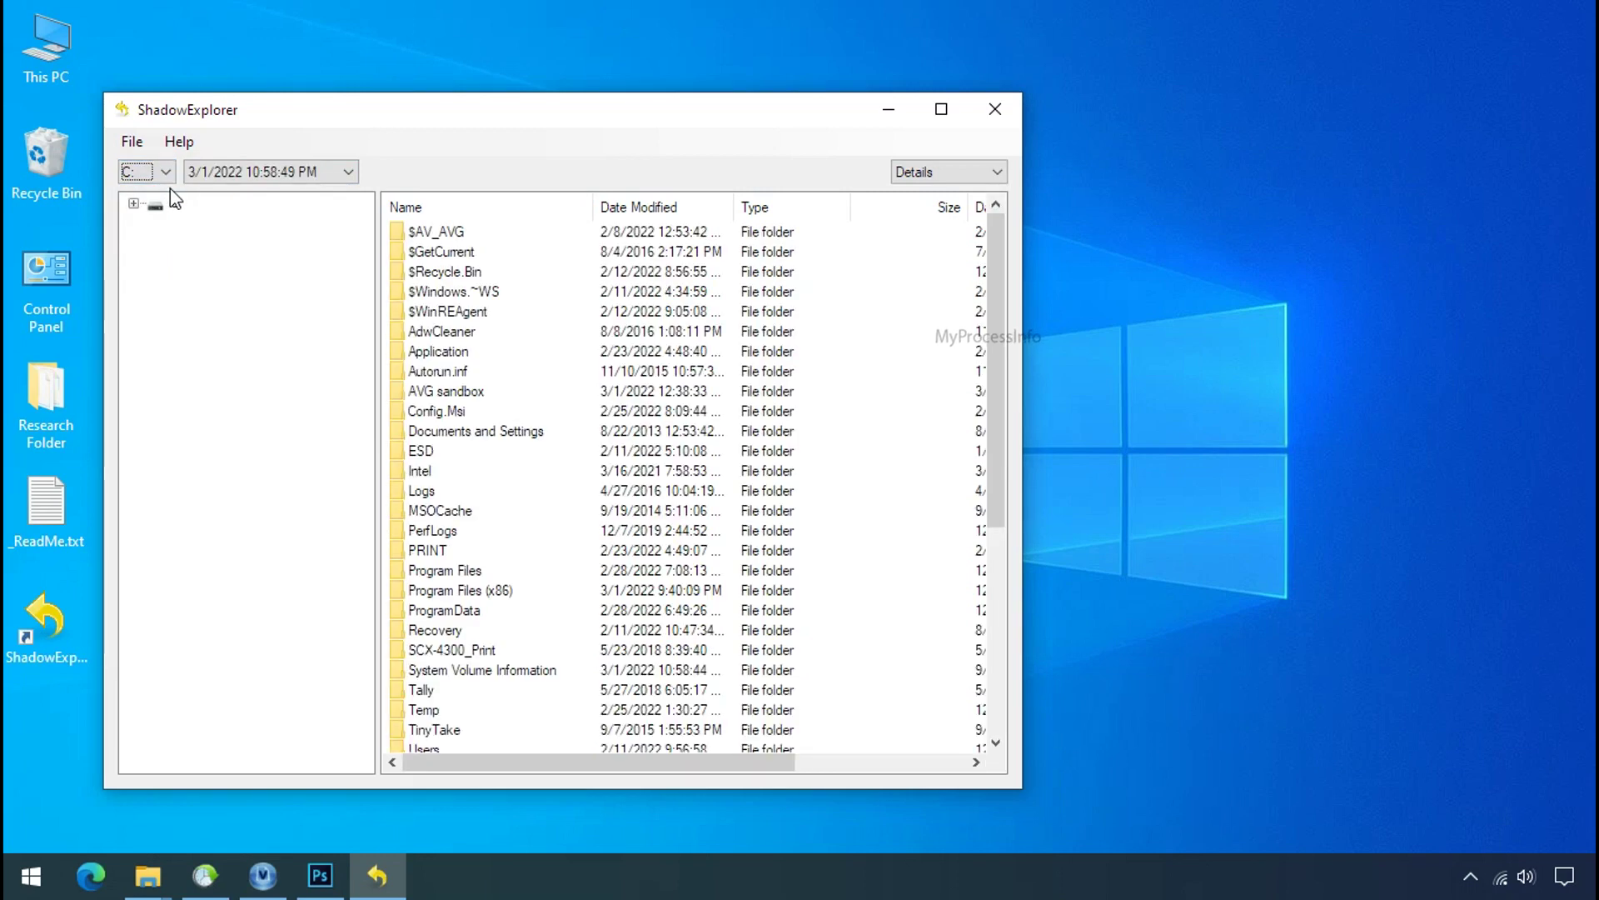
pyautogui.click(305, 172)
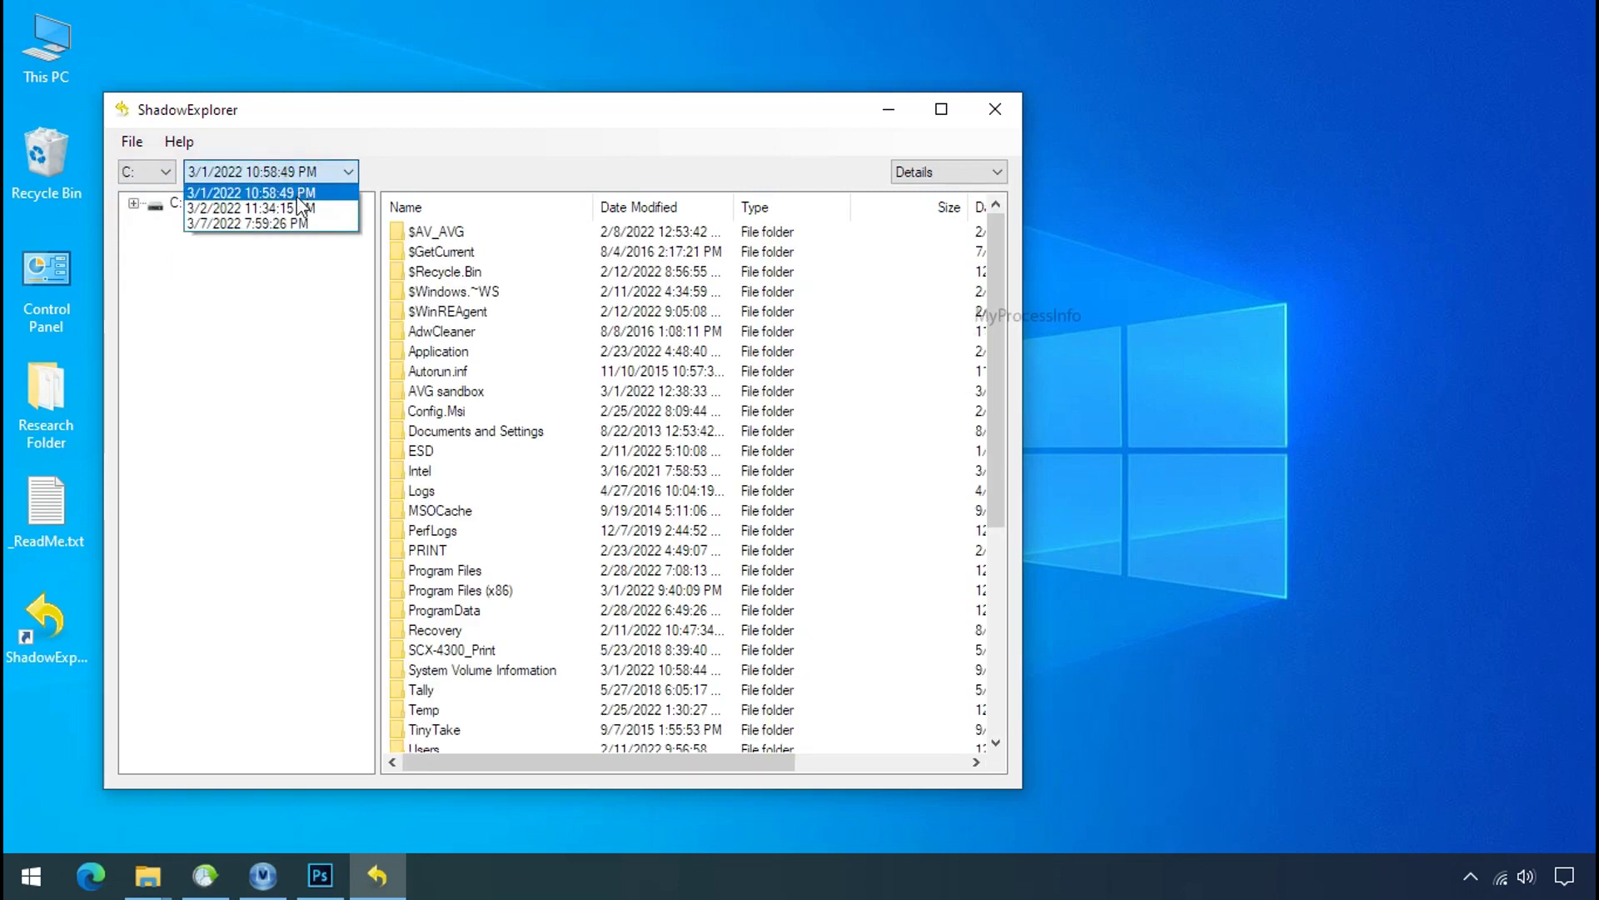
pyautogui.click(290, 197)
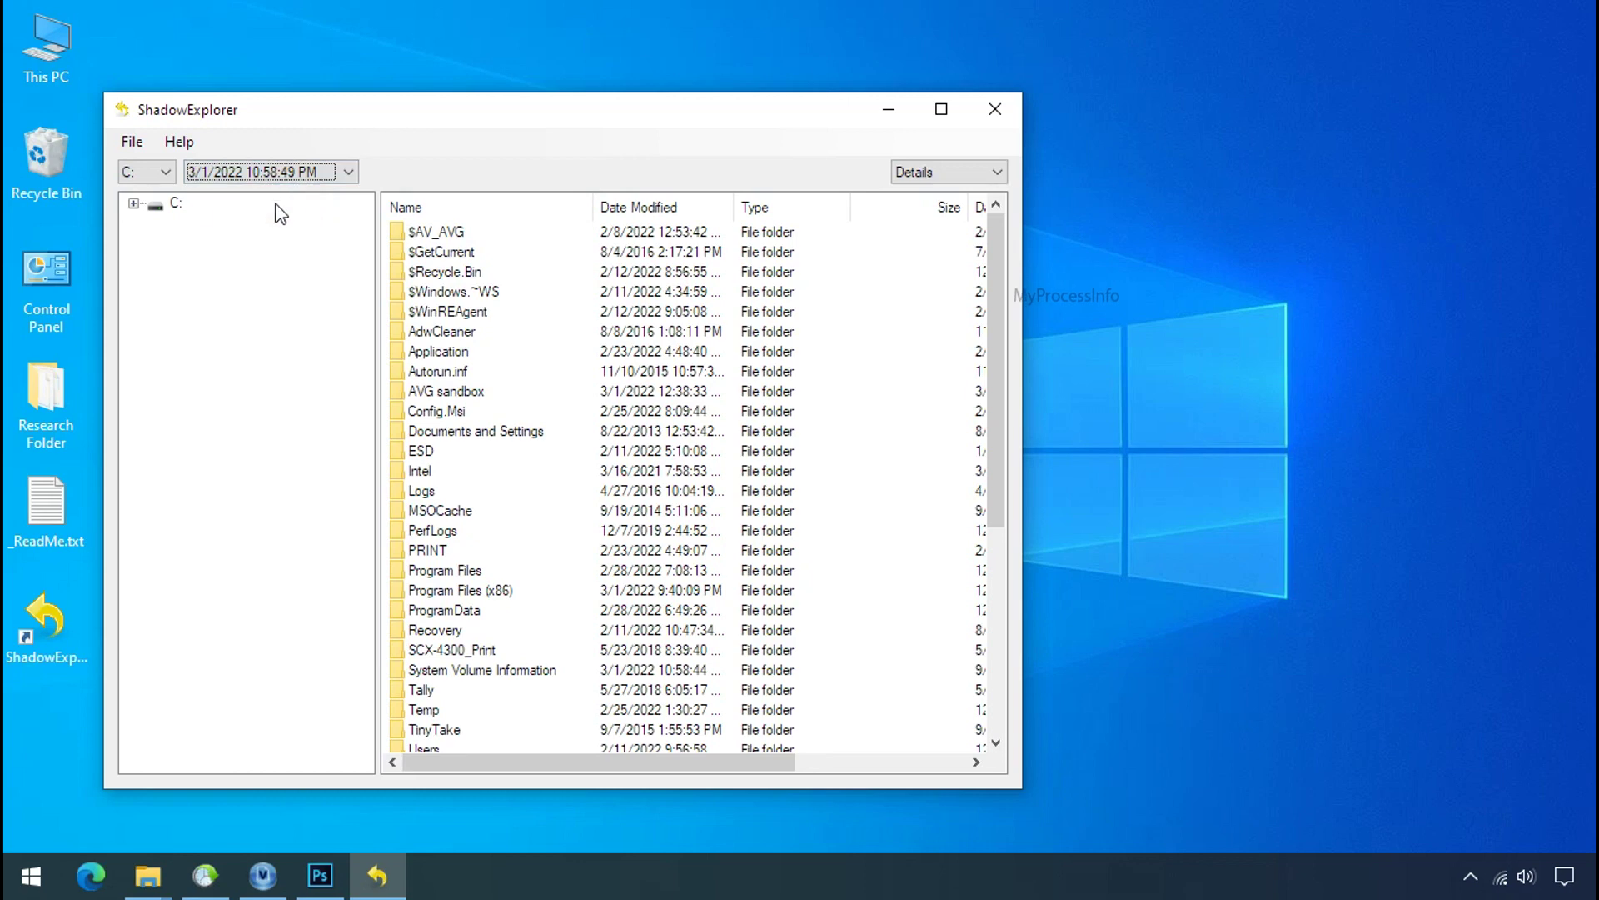
# Step: Browse to Users\123\Desktop and choose Export for Research Folder
pyautogui.click(218, 709)
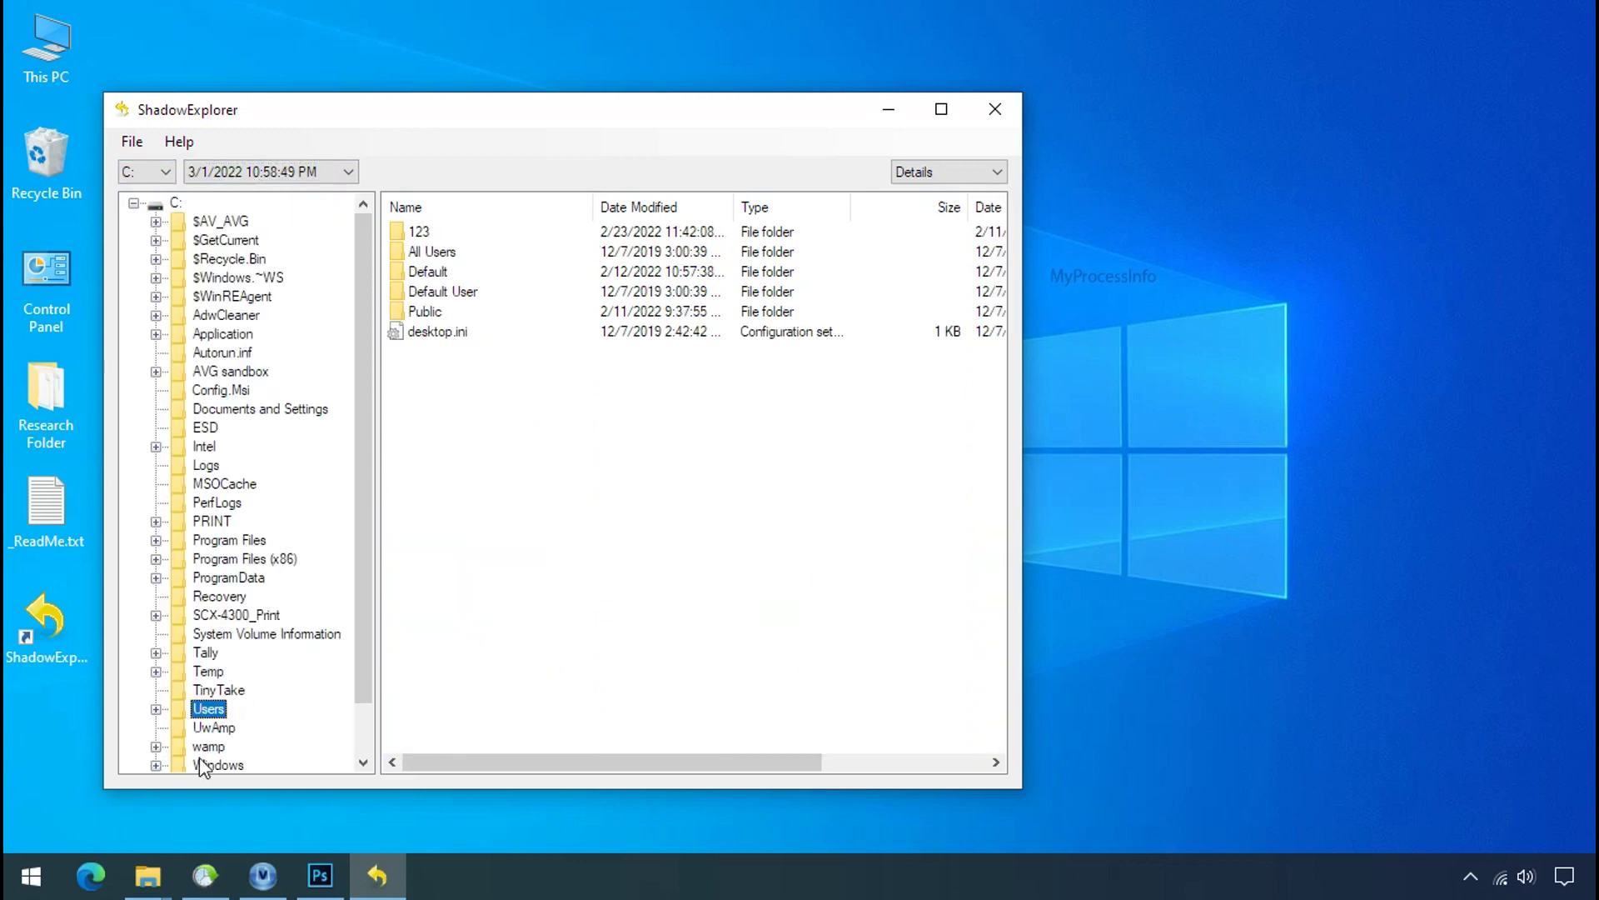
pyautogui.click(414, 232)
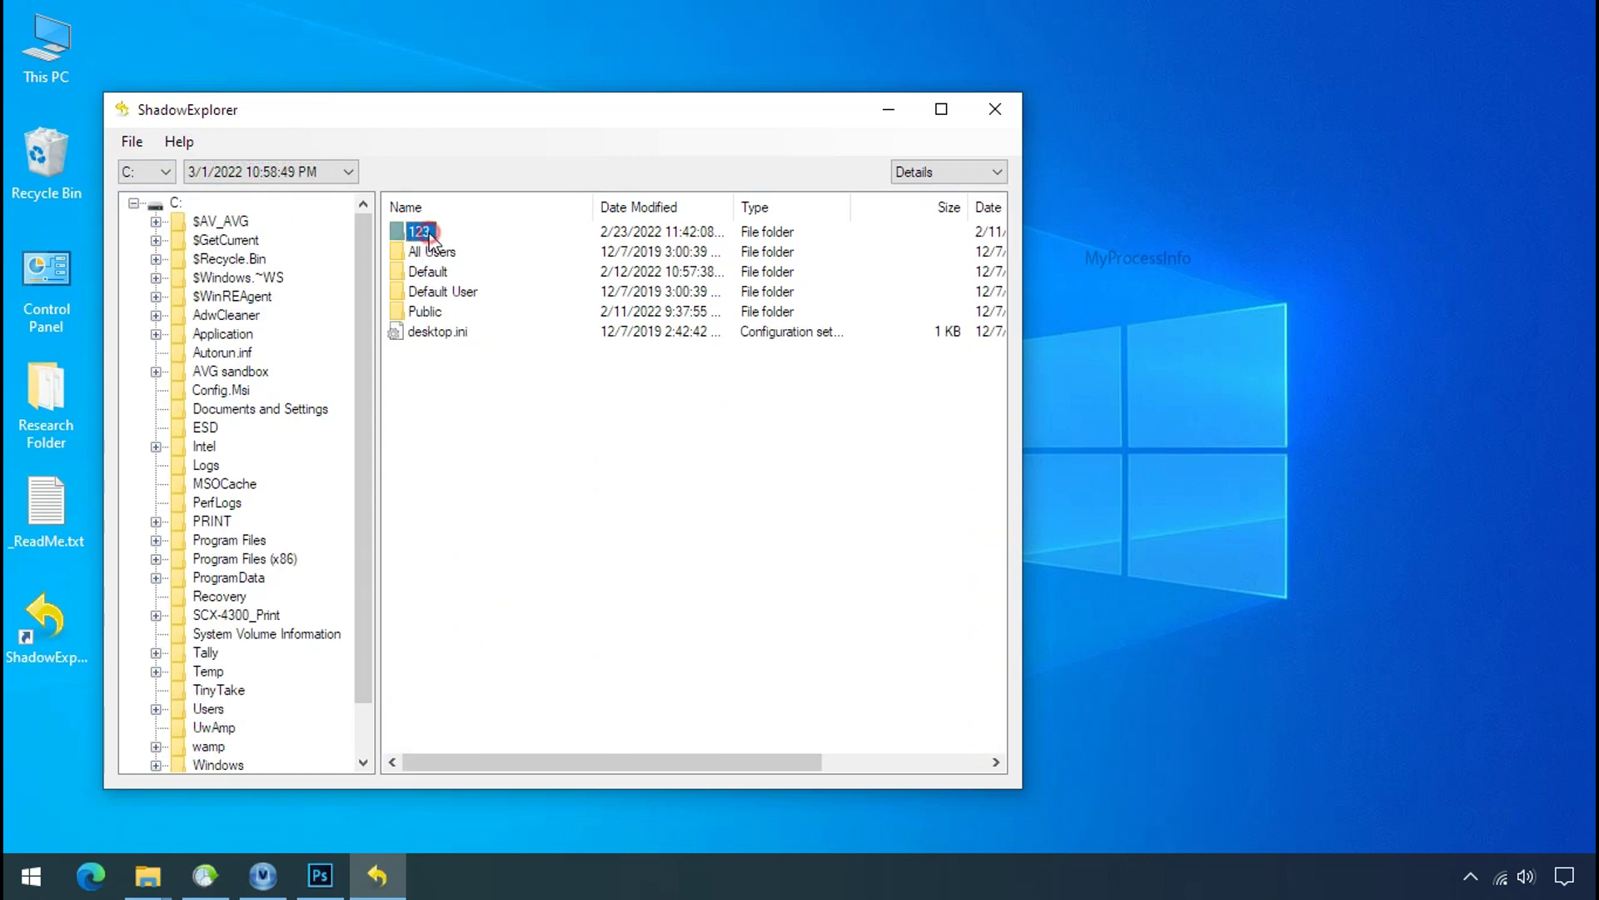
pyautogui.doubleClick(423, 234)
pyautogui.click(432, 333)
pyautogui.doubleClick(433, 332)
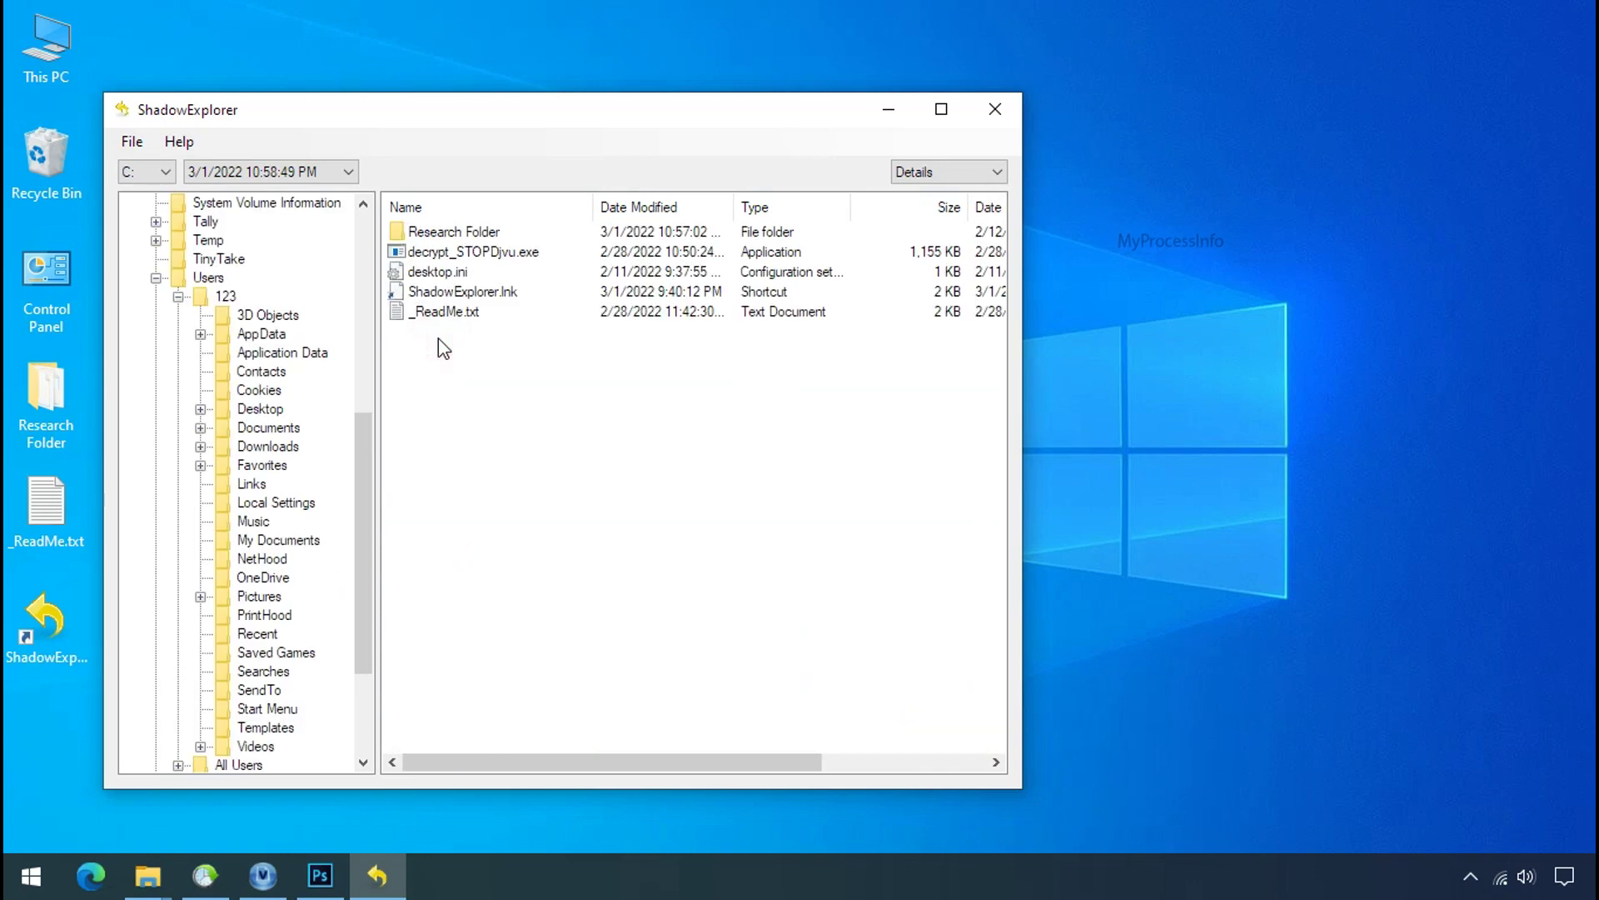
pyautogui.click(442, 231)
pyautogui.rightClick(445, 231)
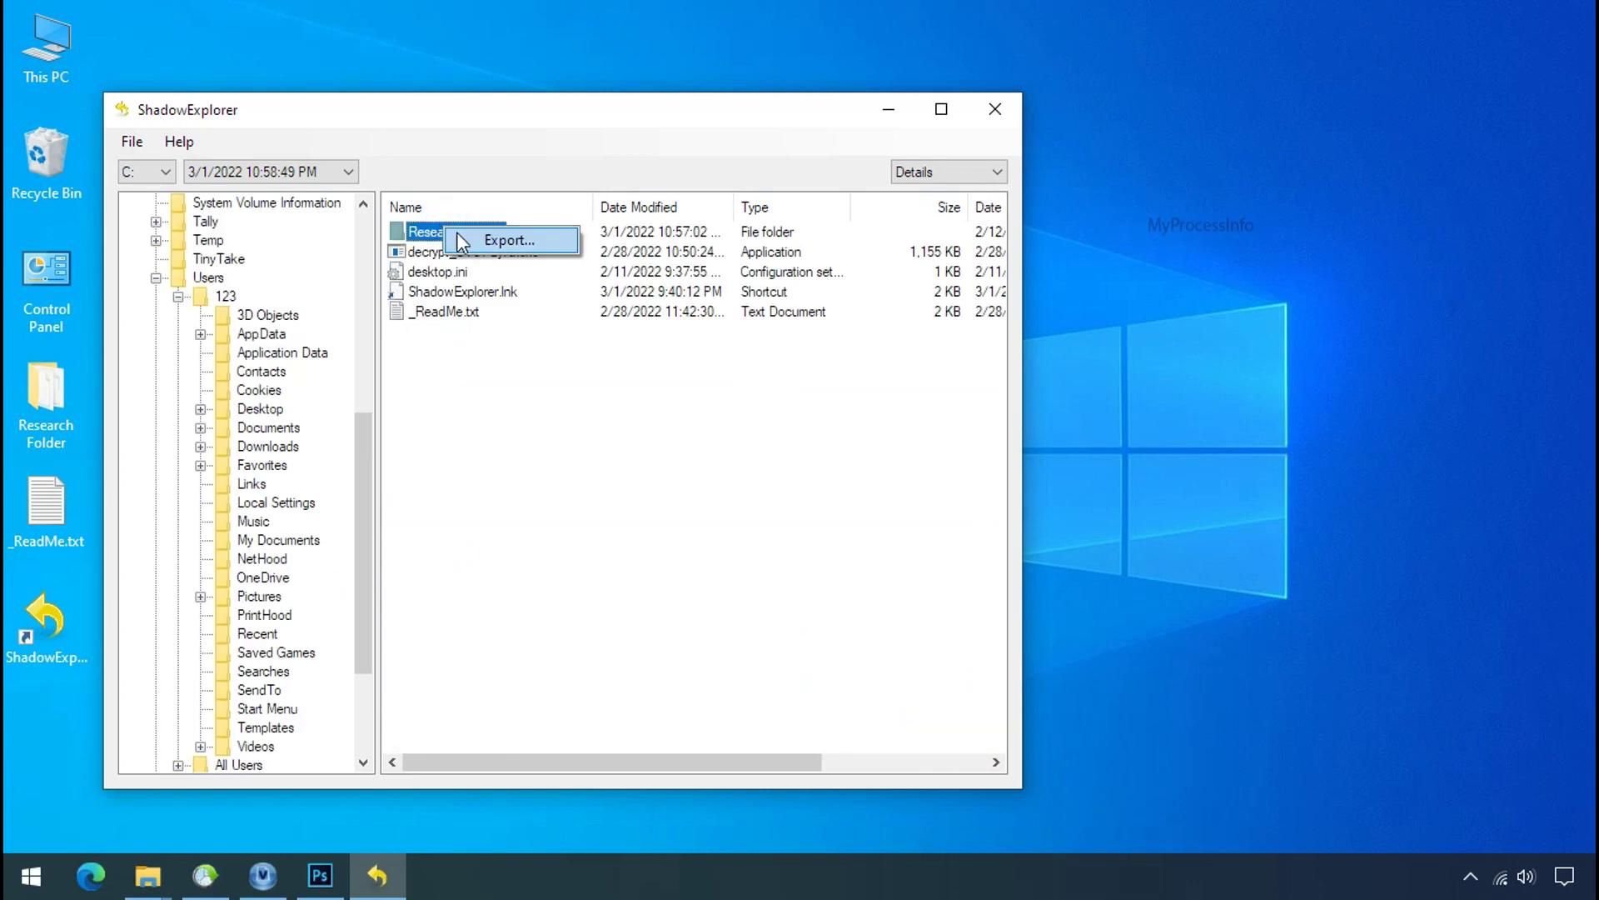
pyautogui.click(508, 239)
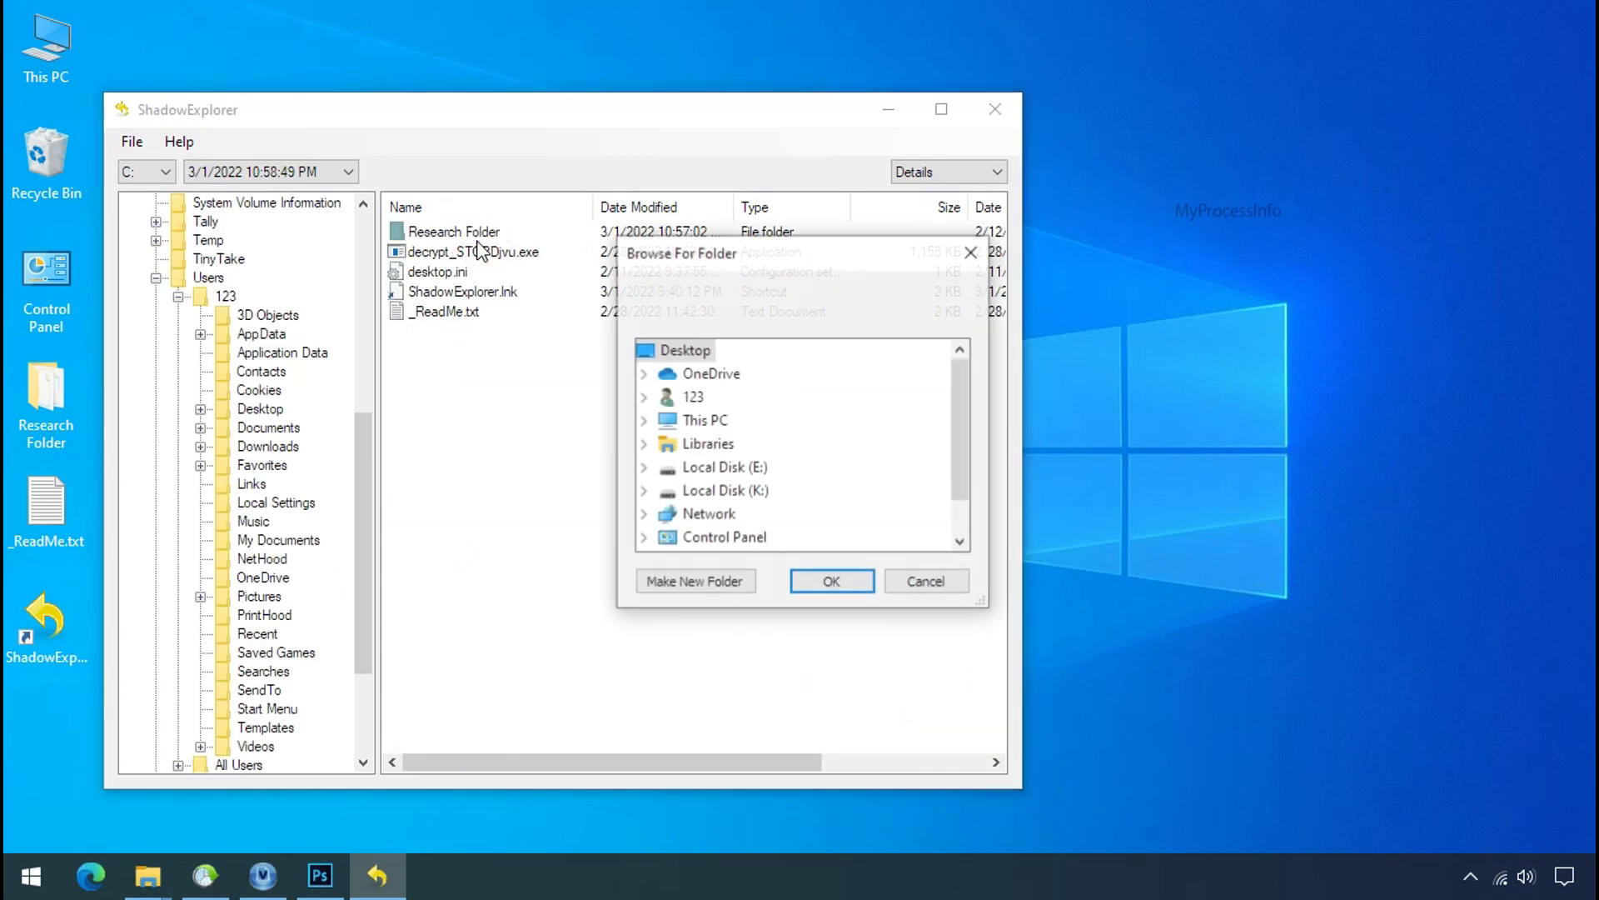
# Step: Export it to G:\Recover on Softwares (G:), then minimize ShadowExplorer
pyautogui.doubleClick(708, 423)
pyautogui.scroll(-2, 754, 458)
pyautogui.doubleClick(745, 466)
pyautogui.click(750, 490)
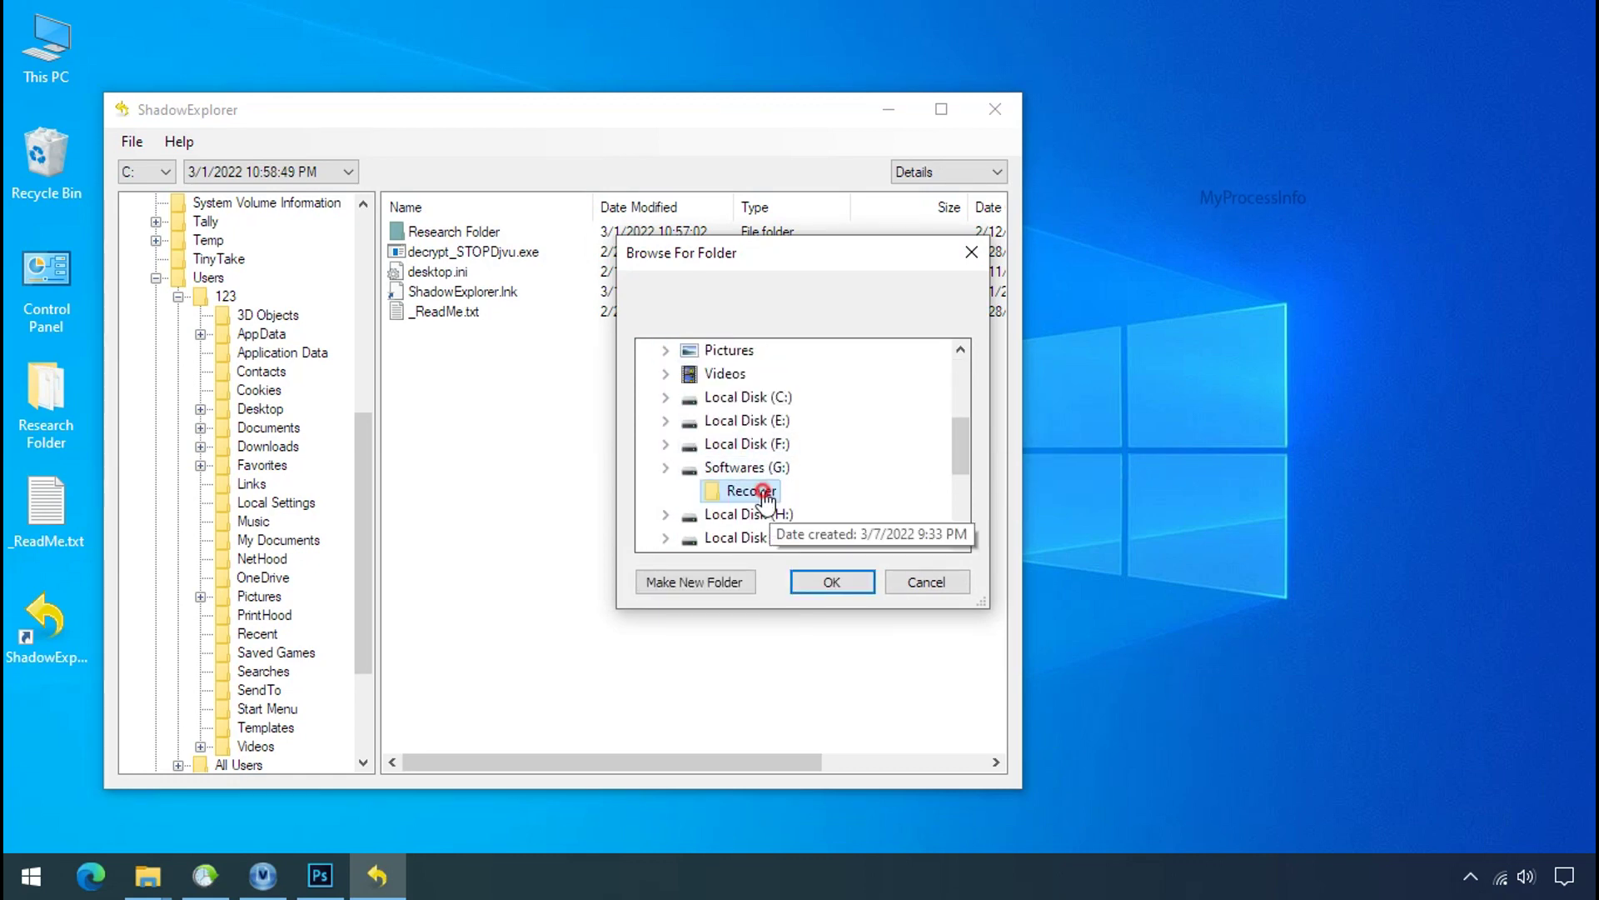
pyautogui.click(827, 584)
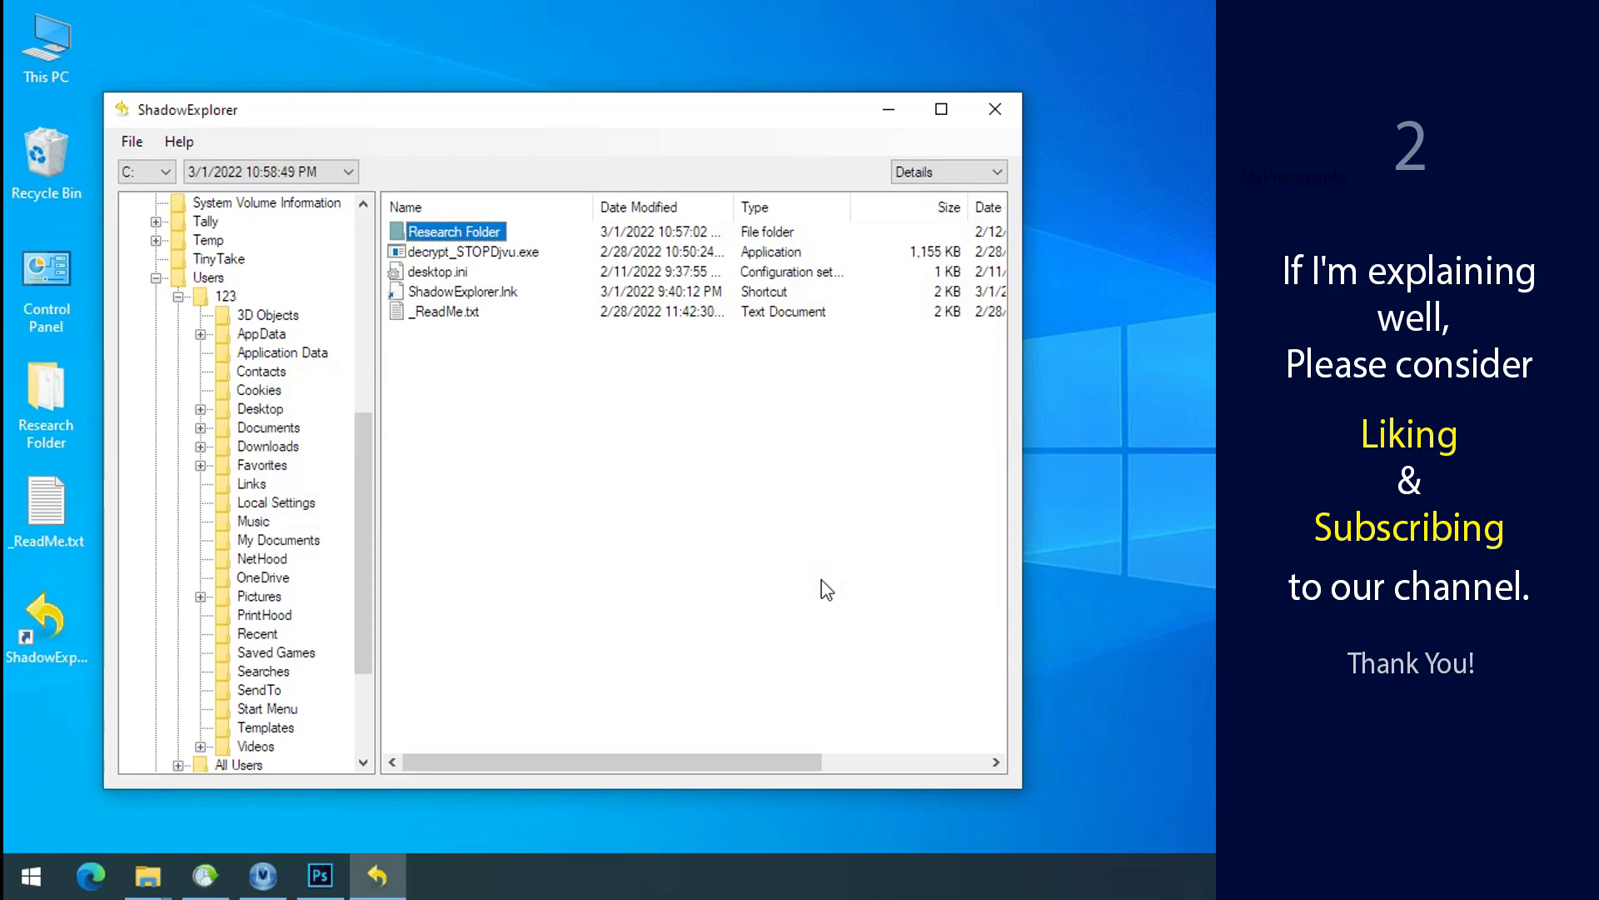
pyautogui.click(890, 113)
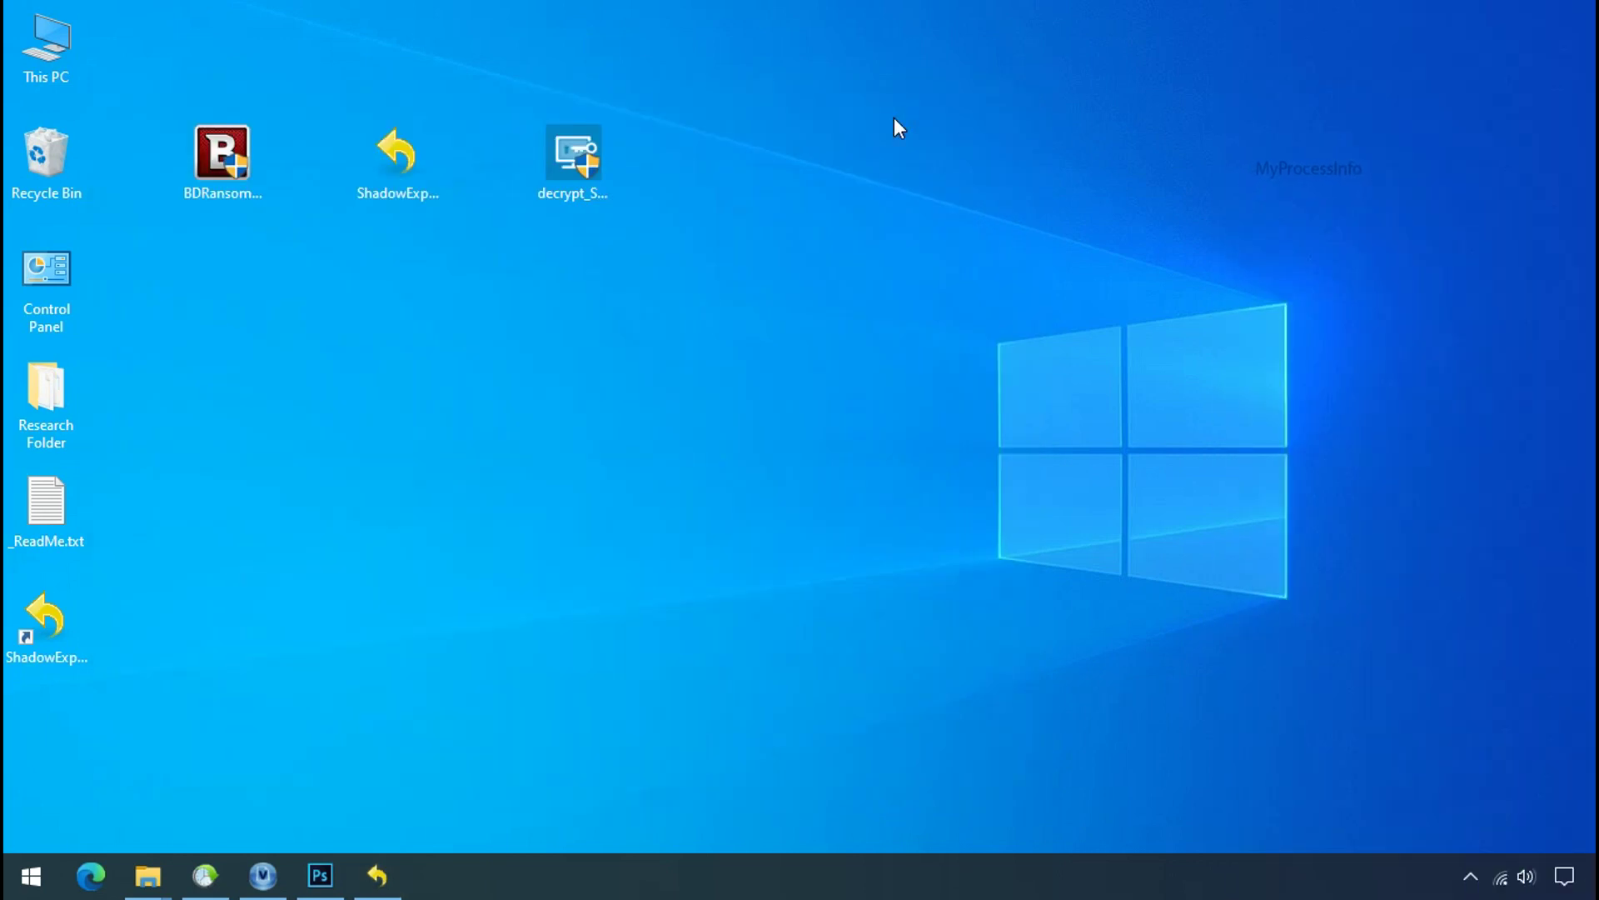
# Step: Open G:\Recover\Research Folder in the File Explorer window
pyautogui.click(147, 875)
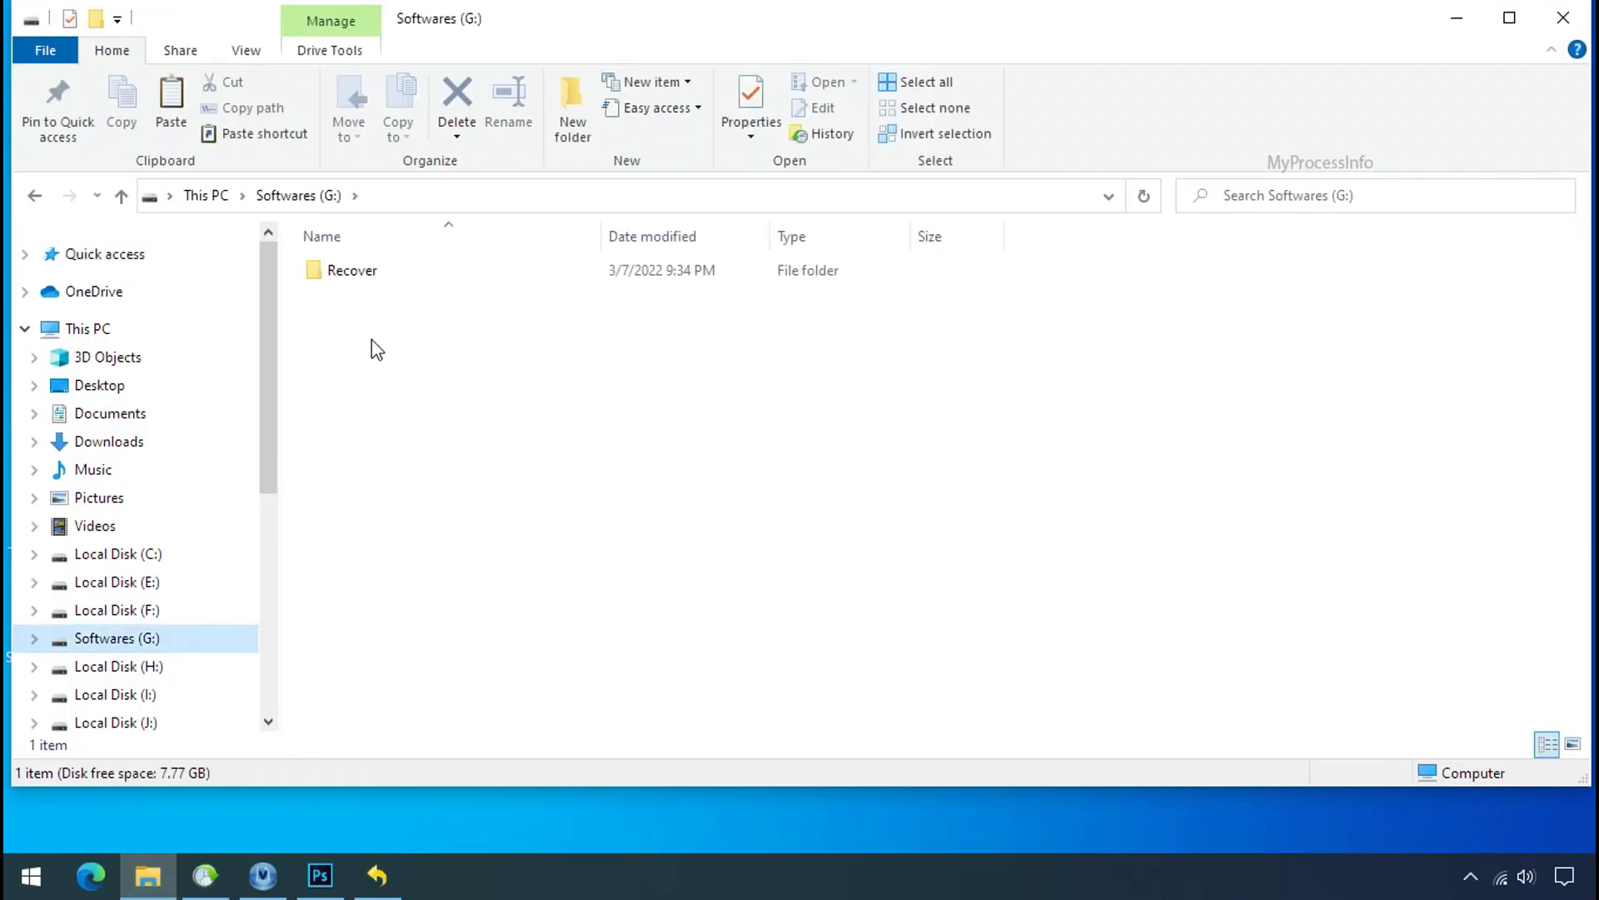
pyautogui.doubleClick(325, 275)
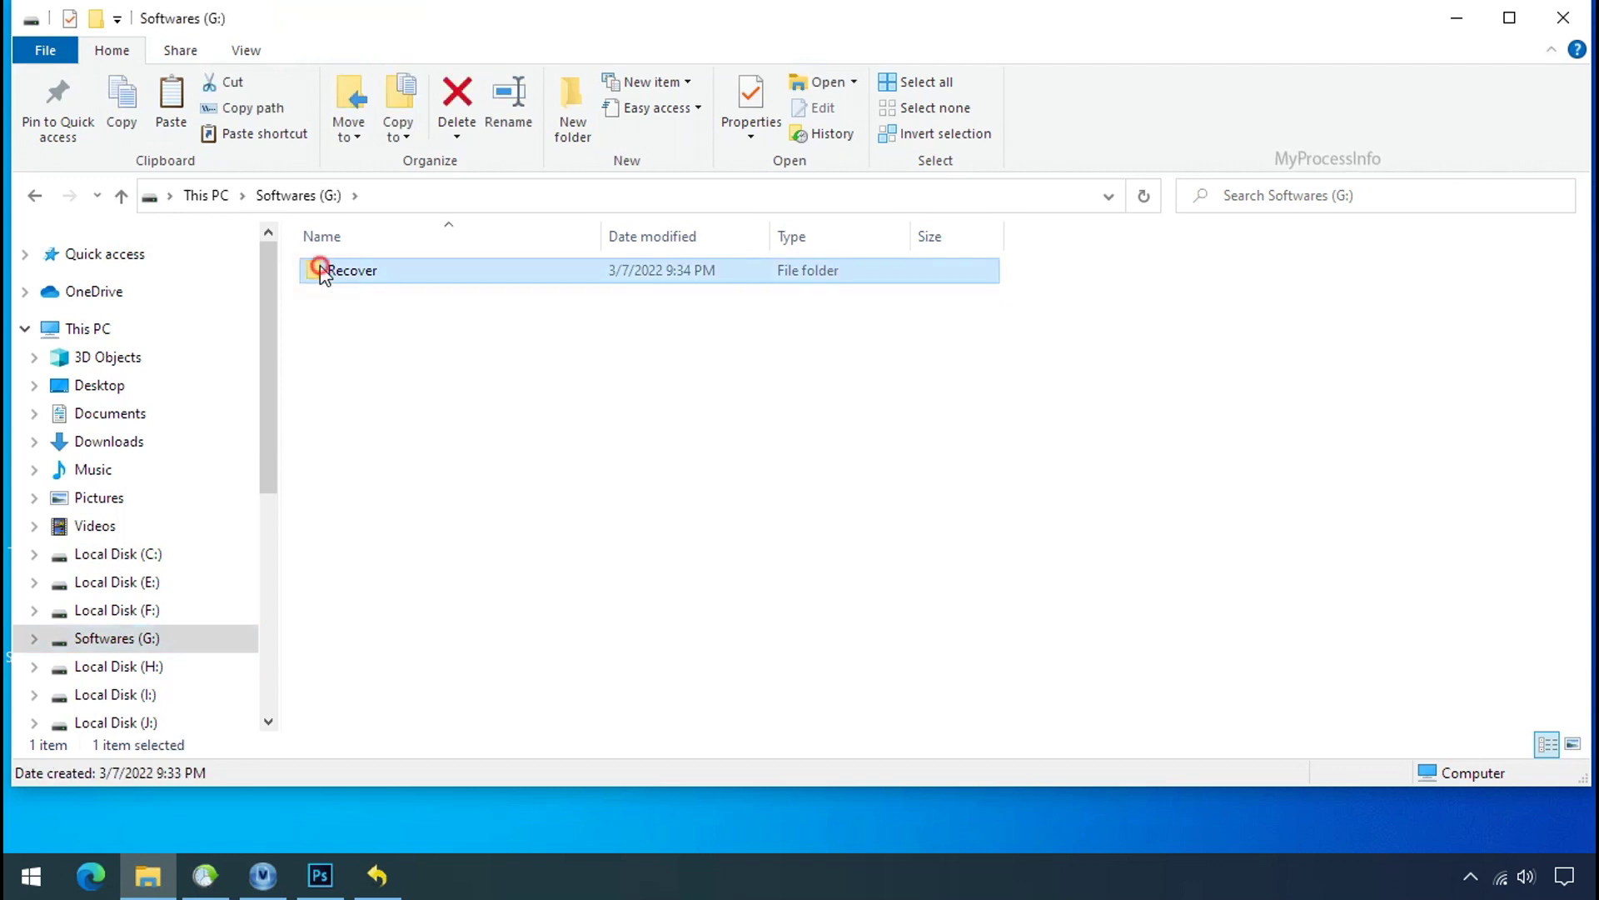
pyautogui.doubleClick(331, 275)
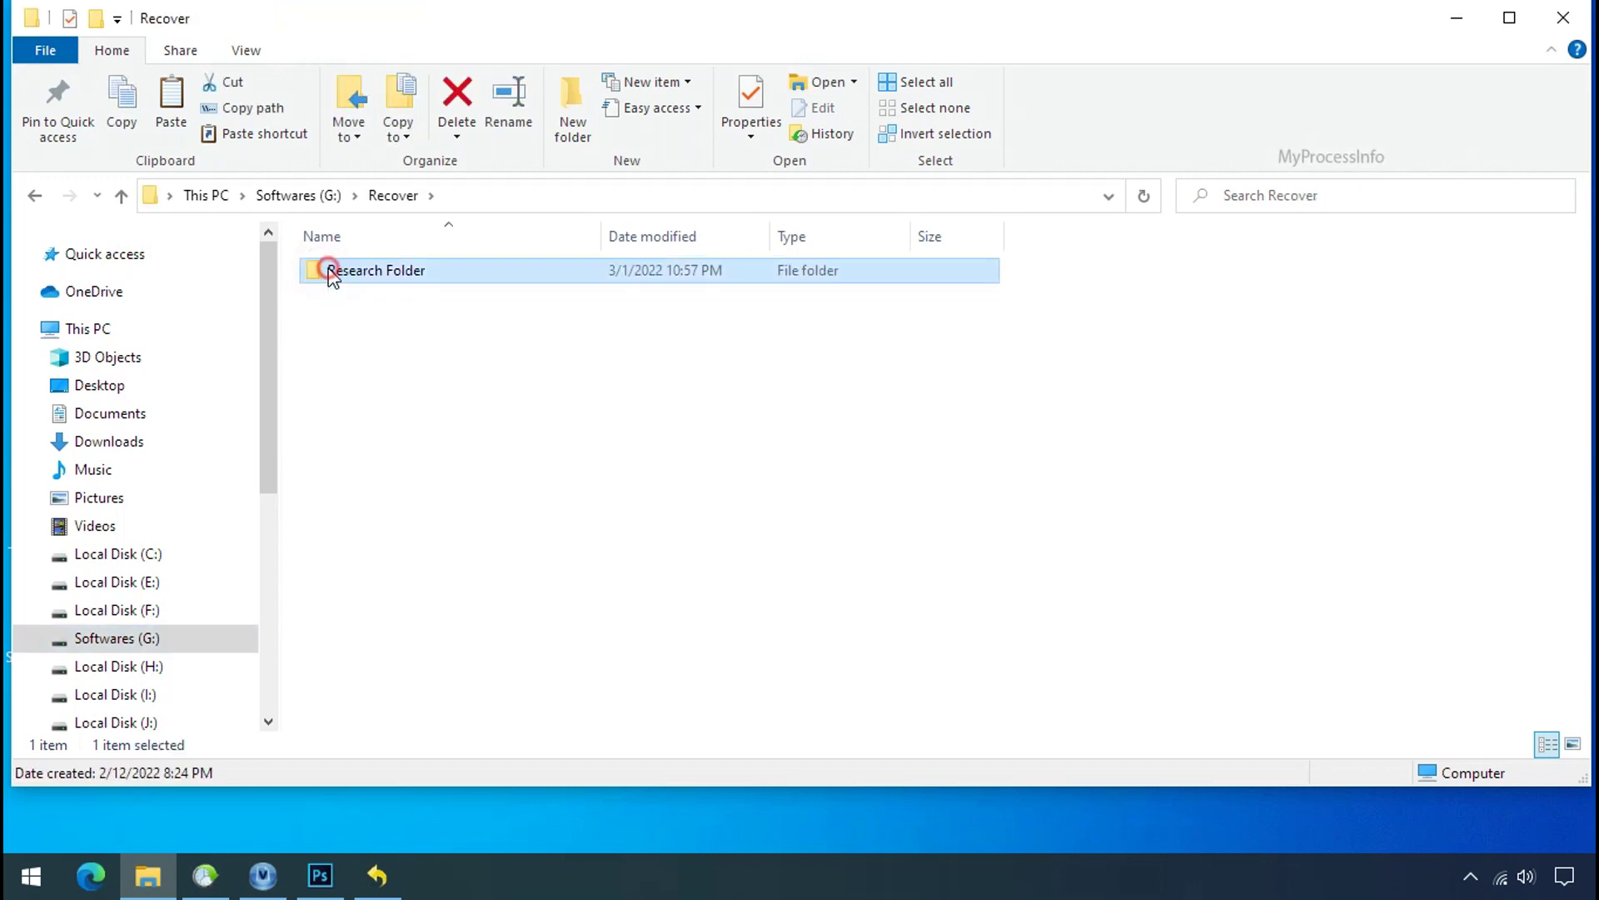
# Step: Check the restored PNG, PDF and XLSX Testing files and show them as large icons
pyautogui.click(356, 275)
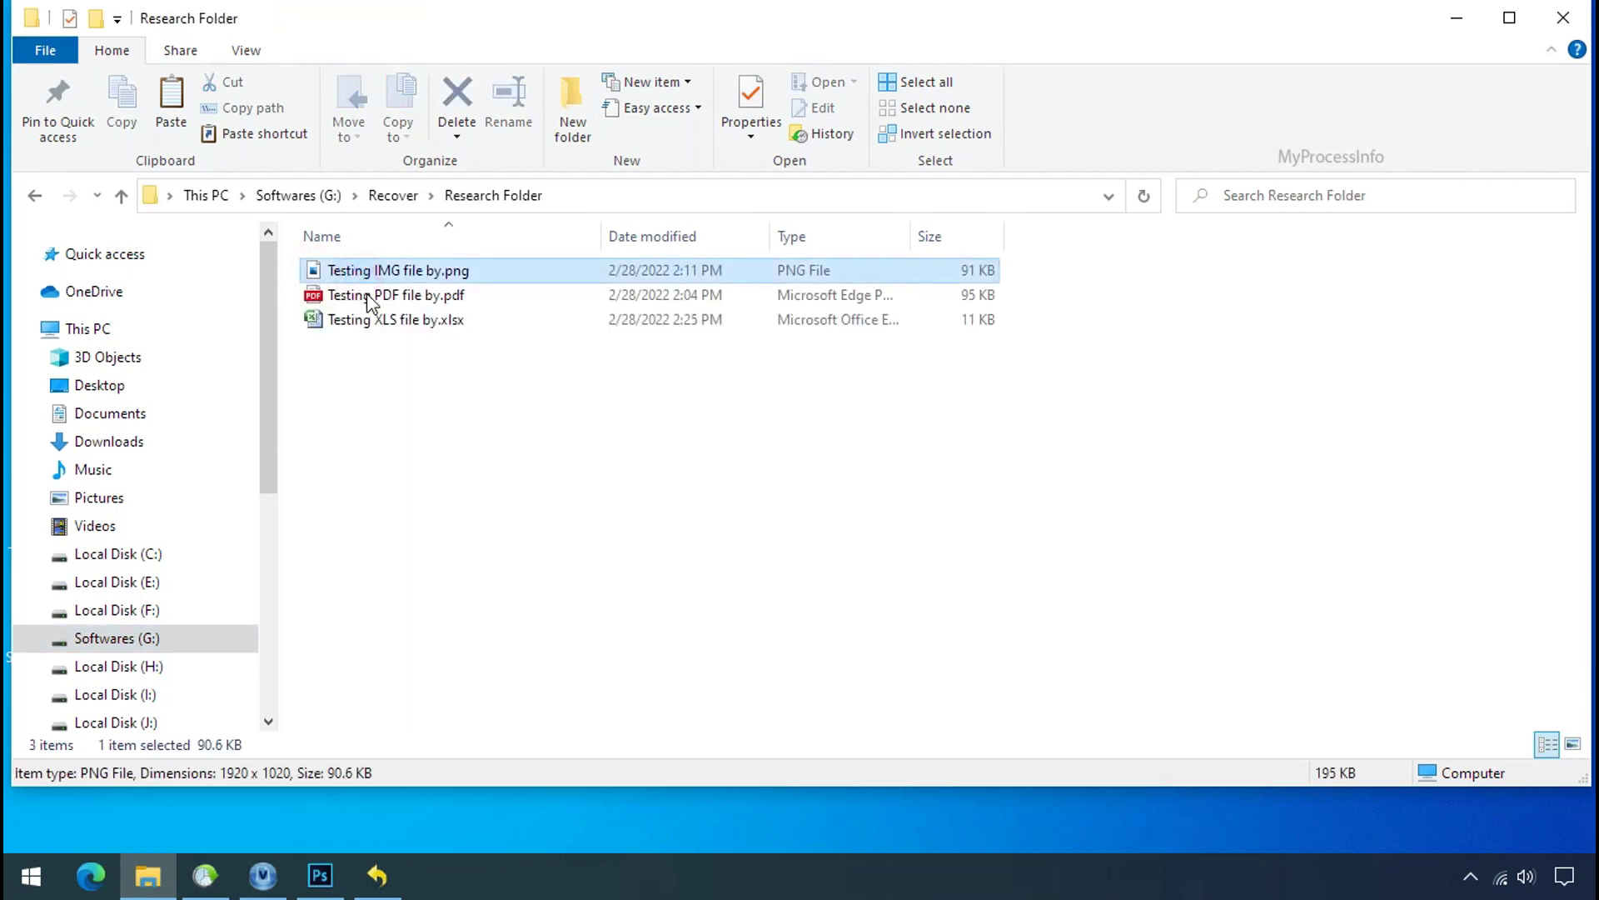
pyautogui.click(360, 296)
pyautogui.click(383, 321)
pyautogui.click(412, 273)
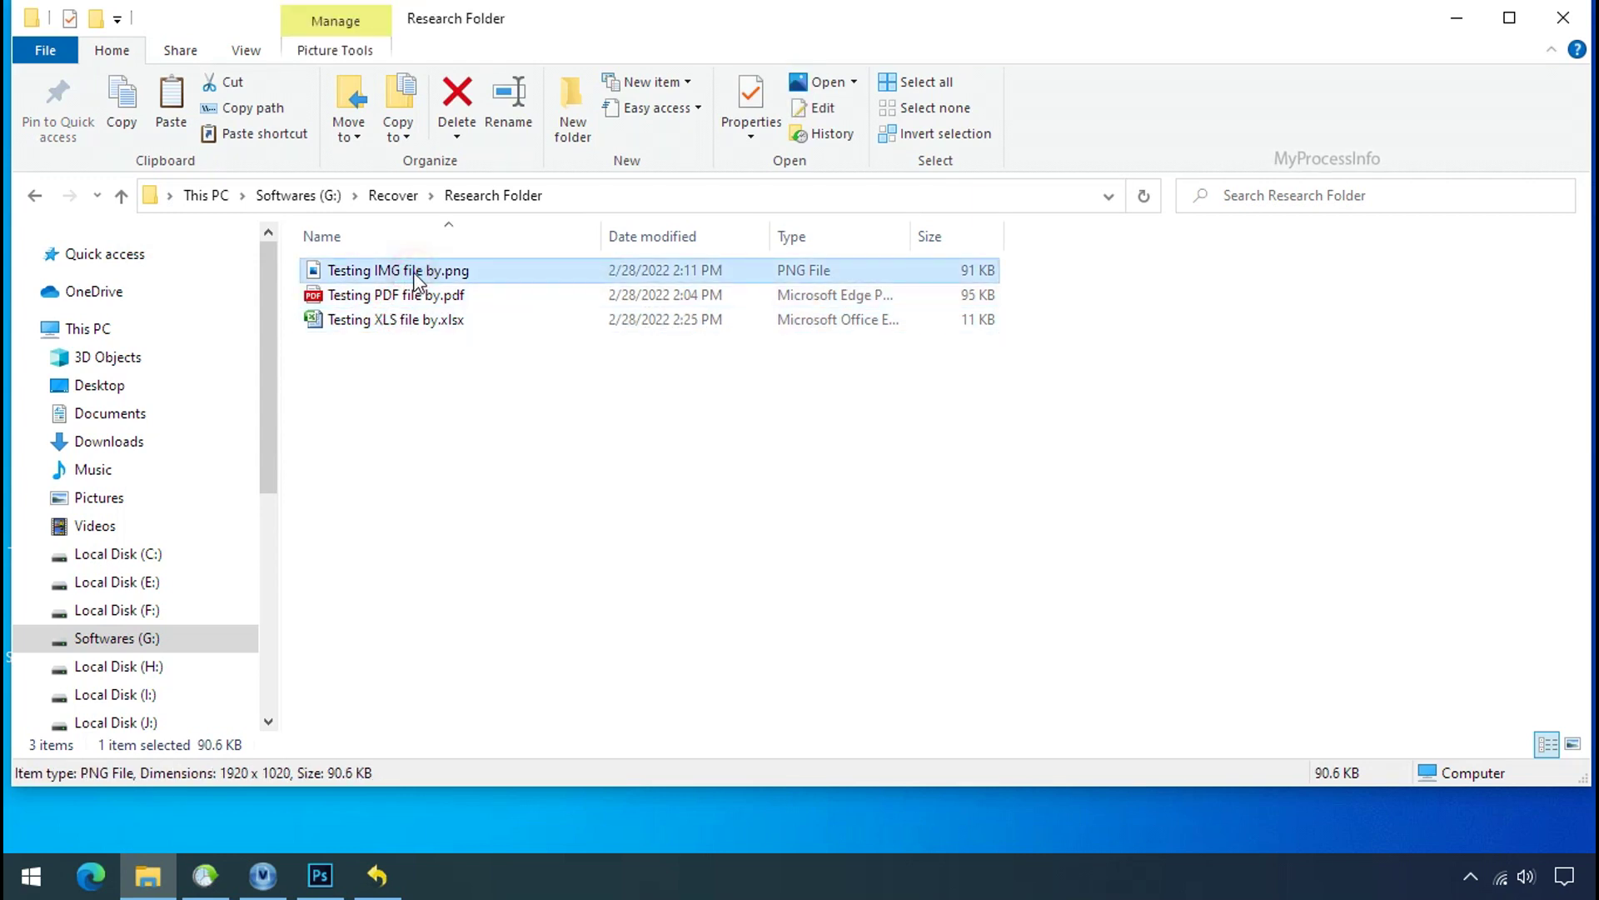
pyautogui.keyDown('ctrl'); pyautogui.scroll(5, 661, 460); pyautogui.keyUp('ctrl')
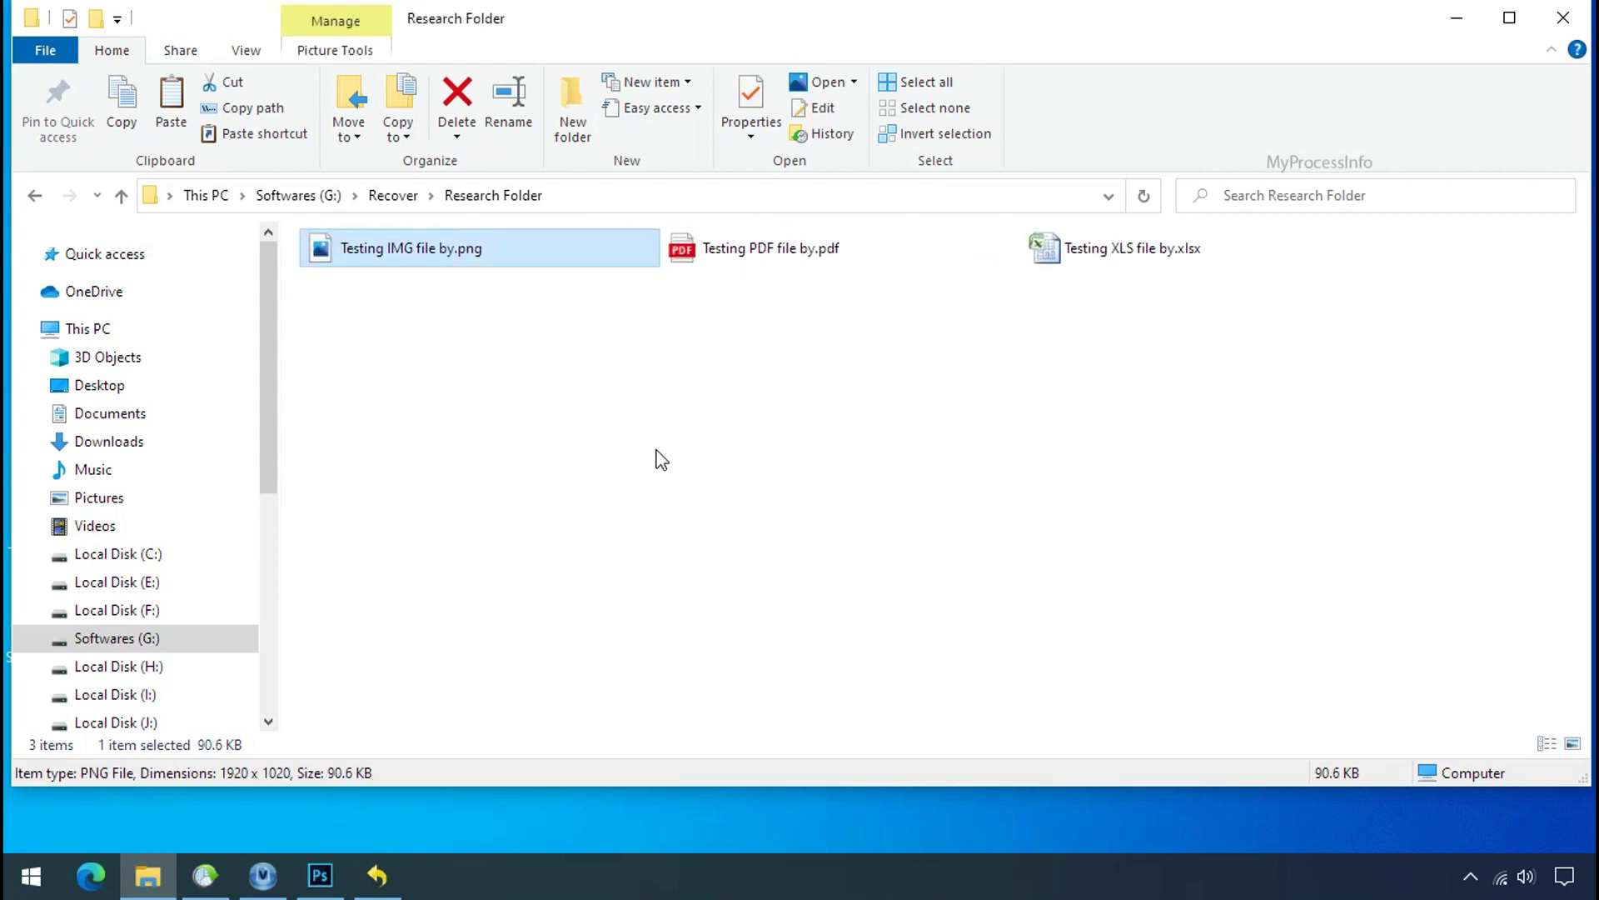
pyautogui.keyDown('ctrl'); pyautogui.scroll(3, 662, 460); pyautogui.keyUp('ctrl')
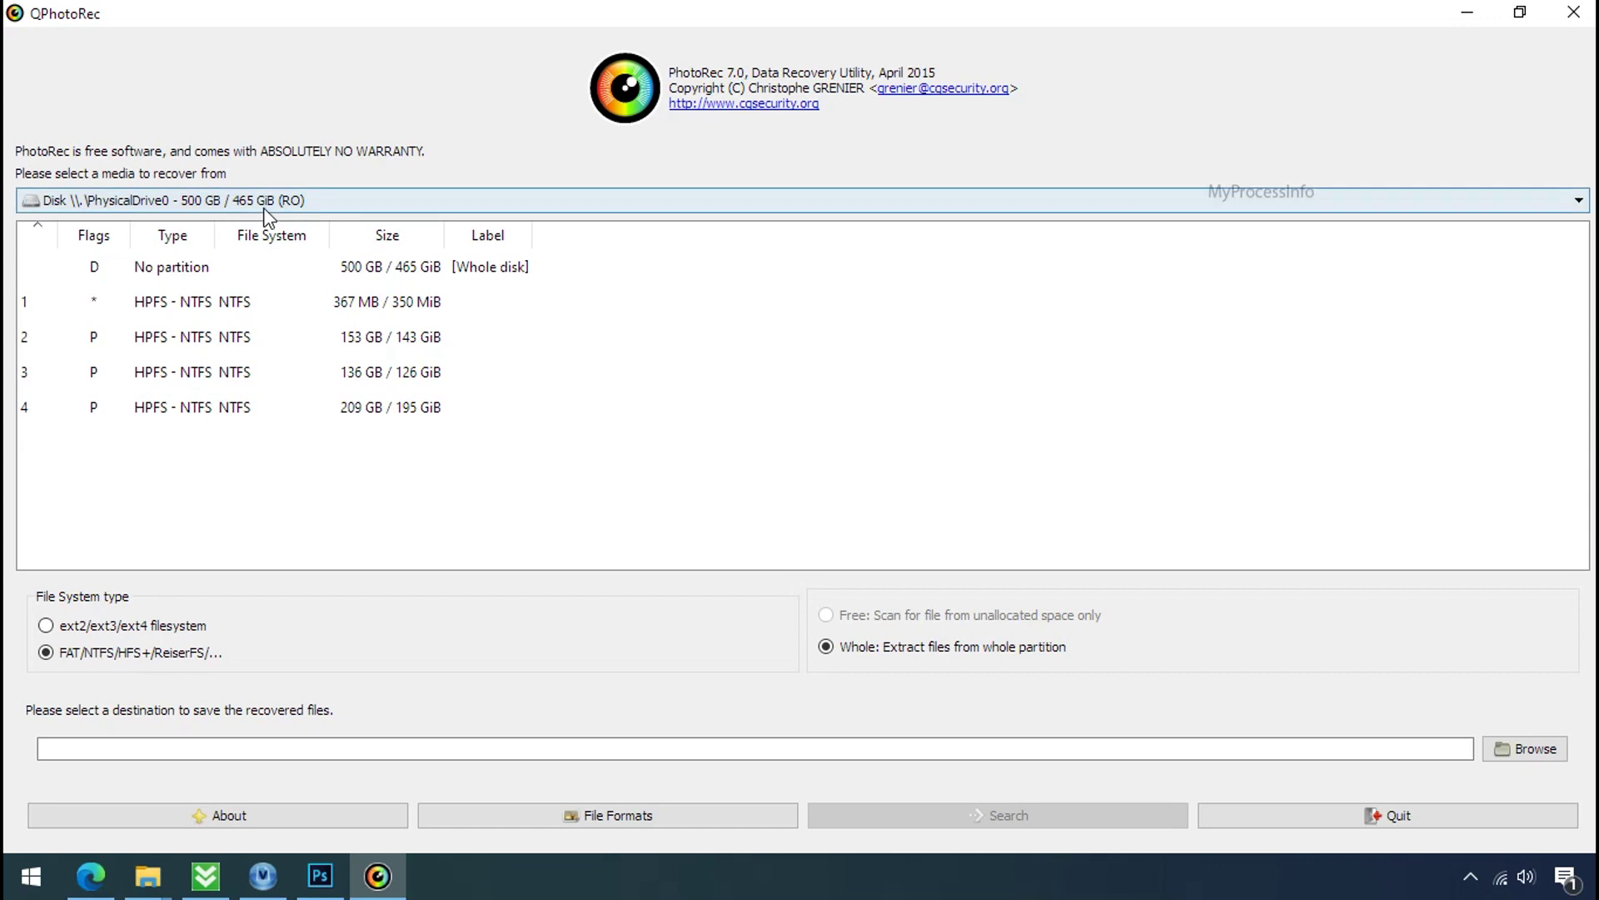
# Step: Look through QPhotoRec's media list, keeping the 500 GB PhysicalDrive0 disk selected
pyautogui.click(265, 204)
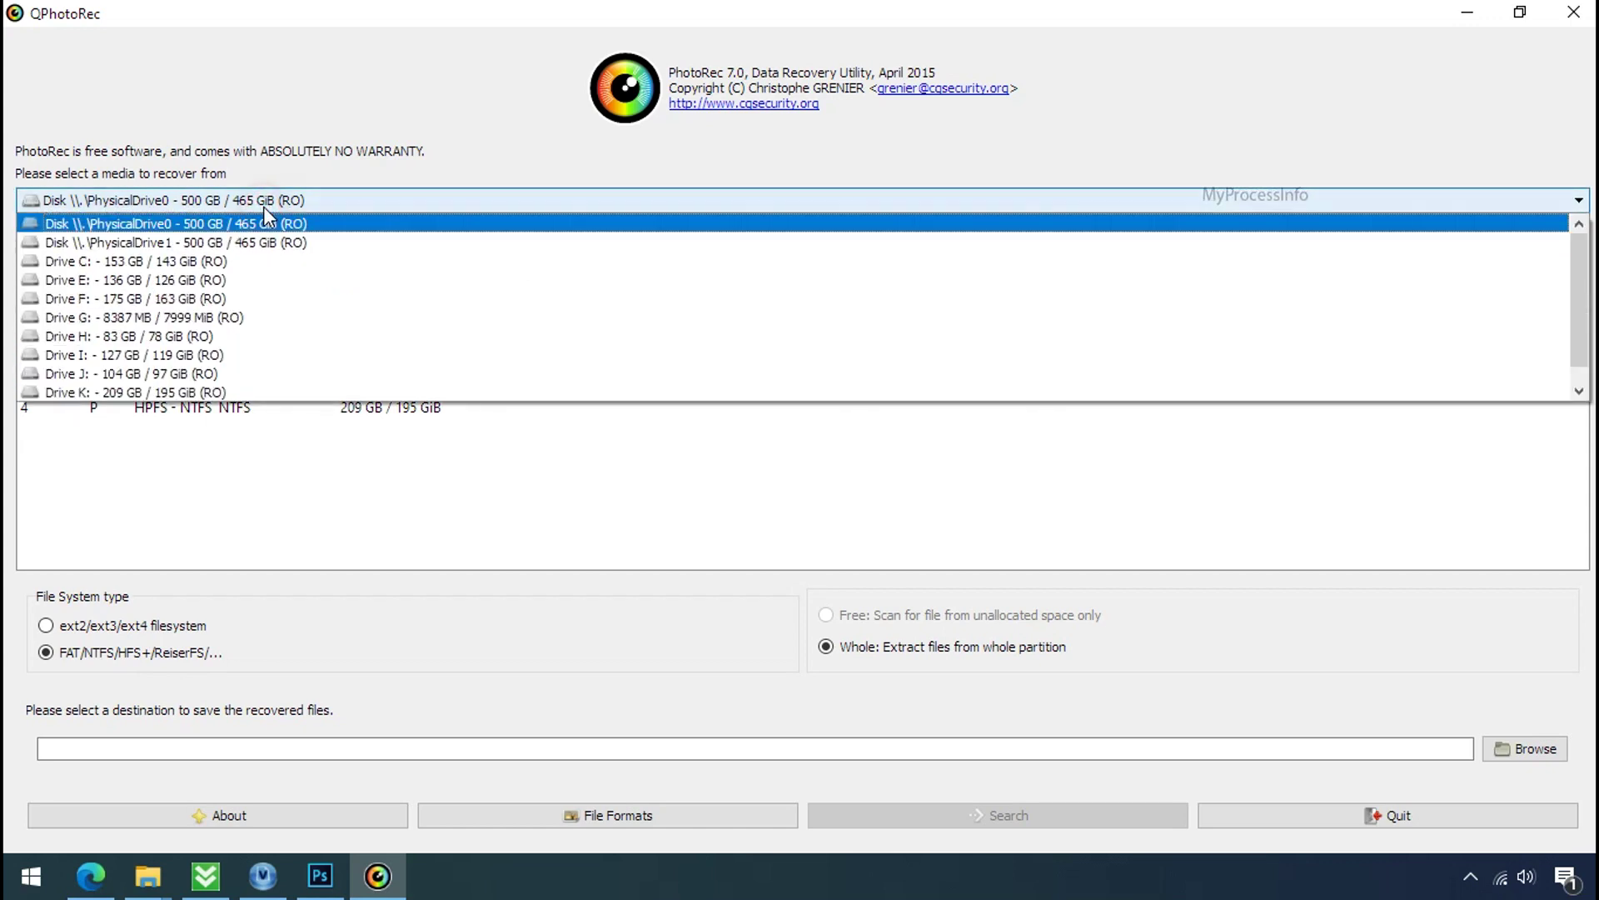
pyautogui.scroll(-1, 280, 318)
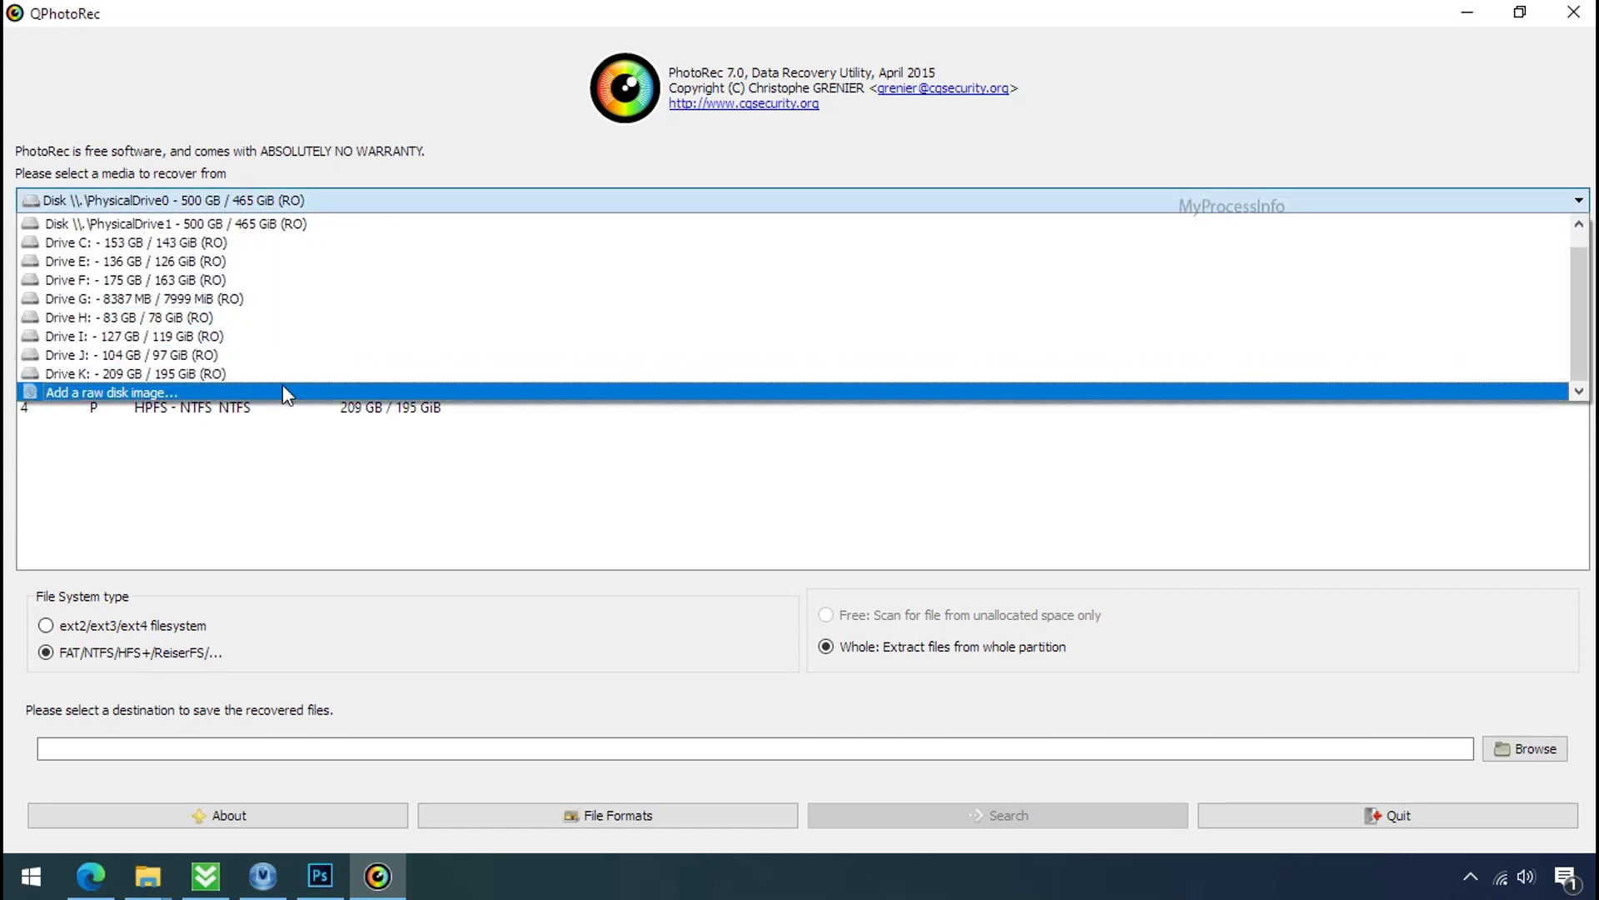
pyautogui.click(415, 123)
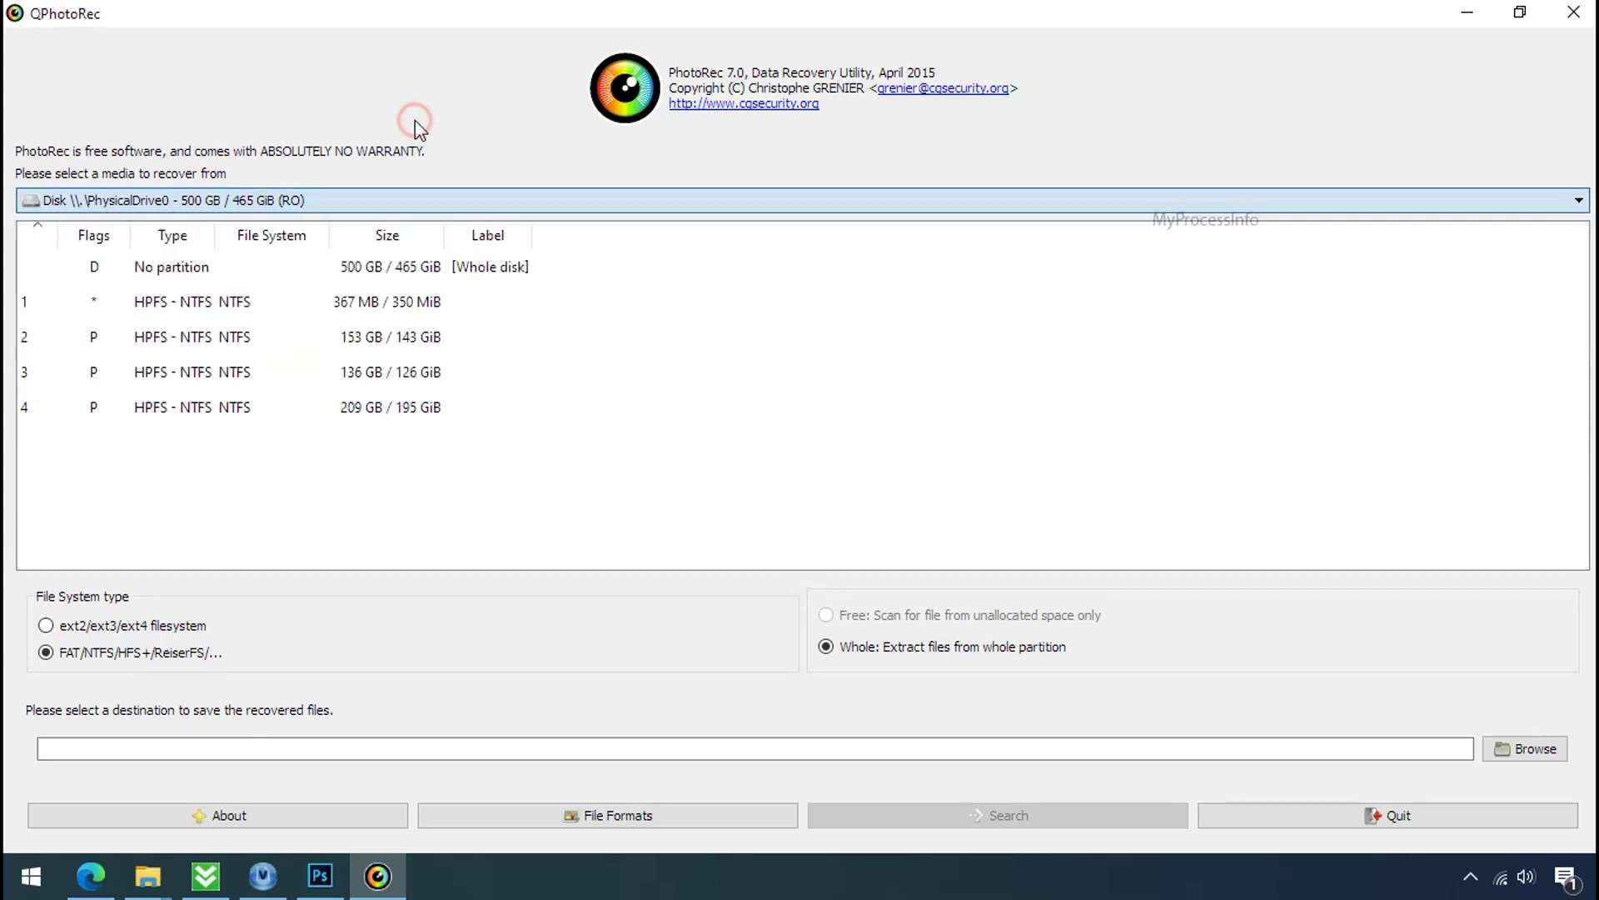
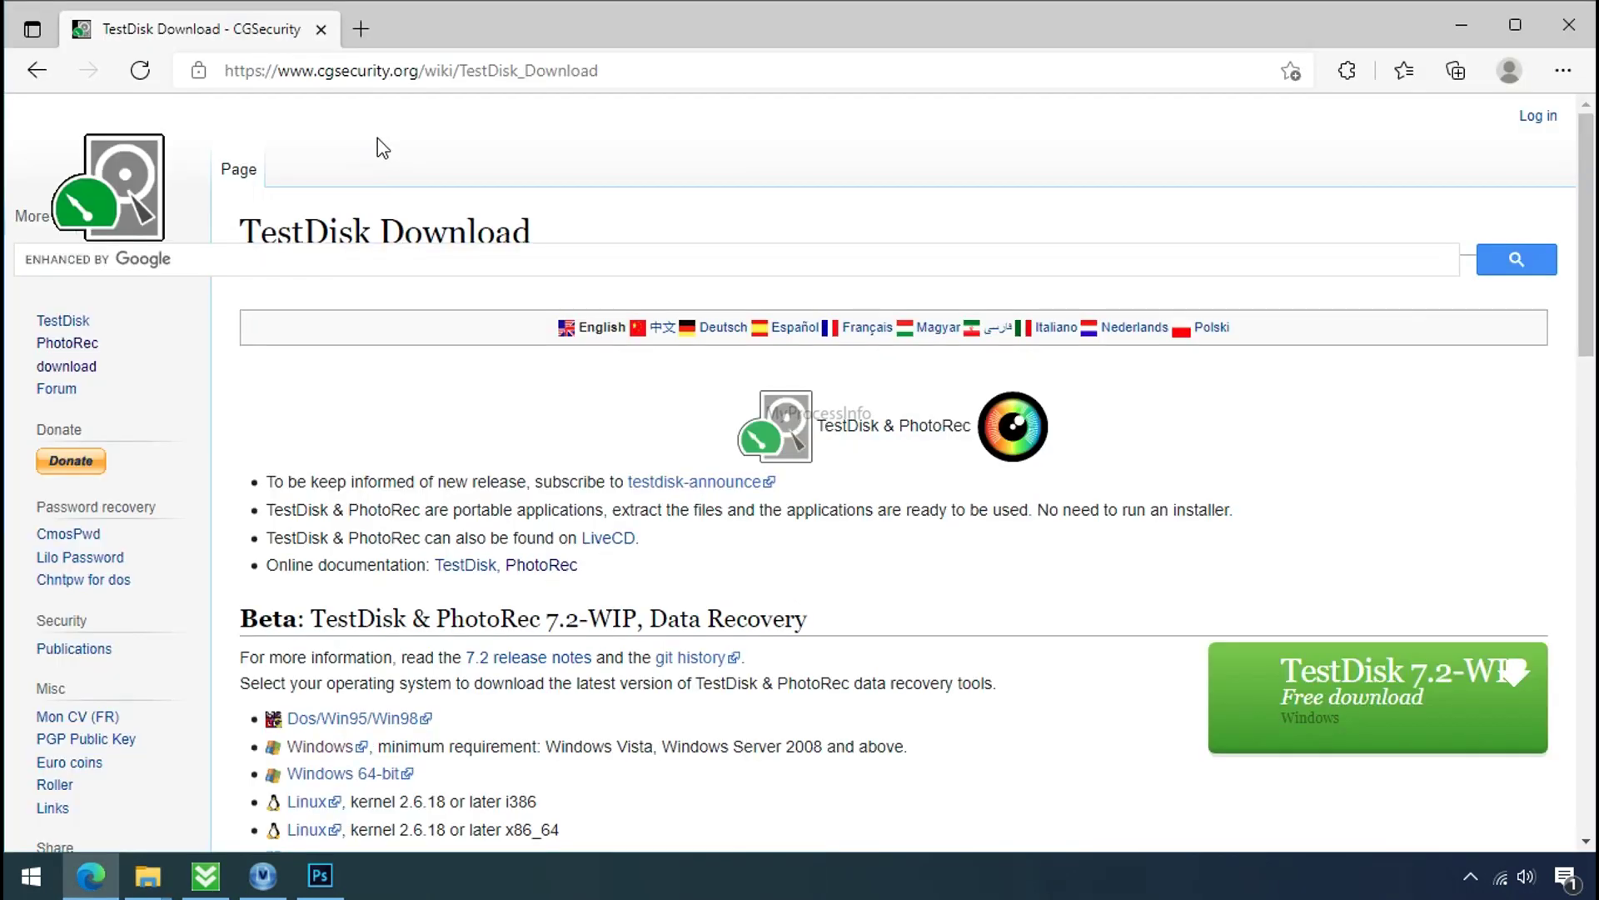
# Step: Close the Edge window with the TestDisk download page and select the testdisk zip on the desktop
pyautogui.click(350, 72)
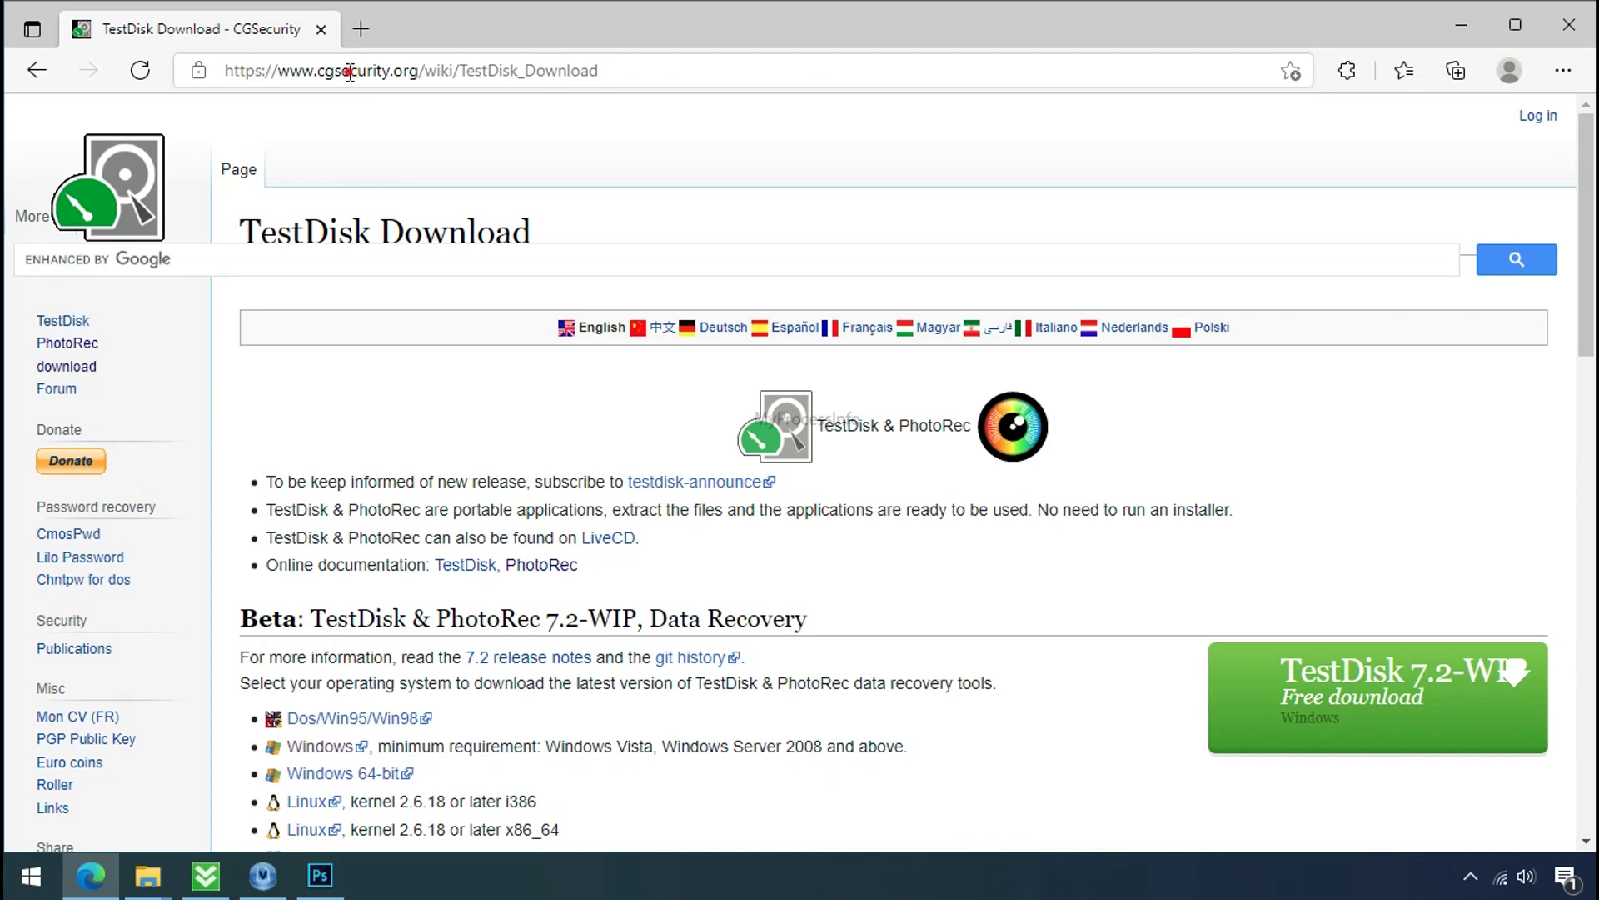
pyautogui.click(400, 142)
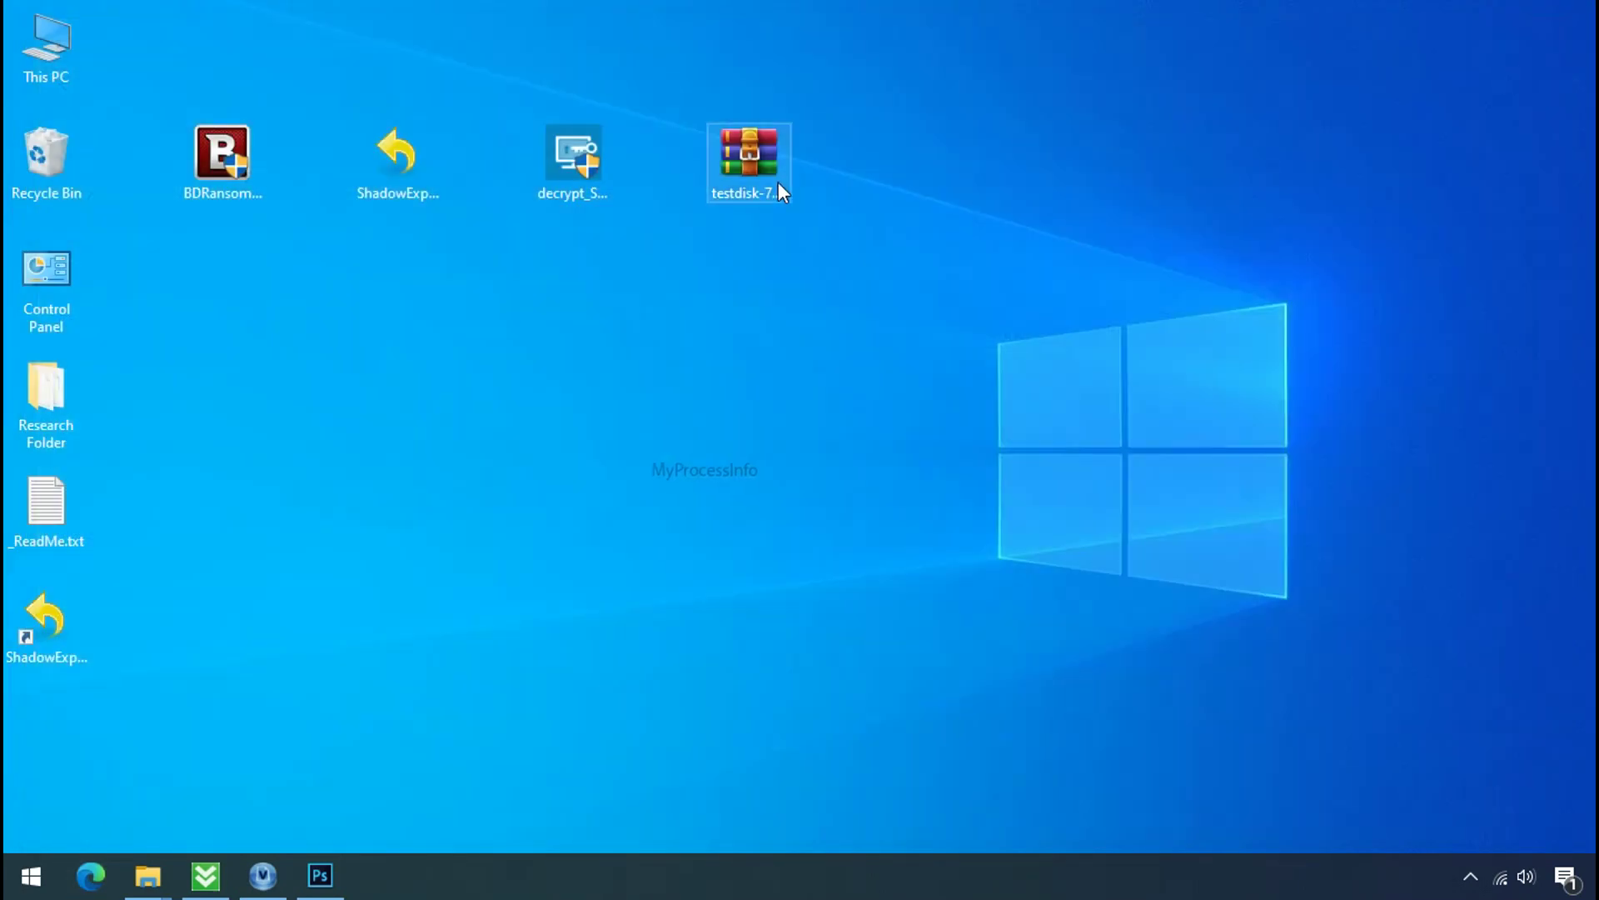
pyautogui.click(774, 190)
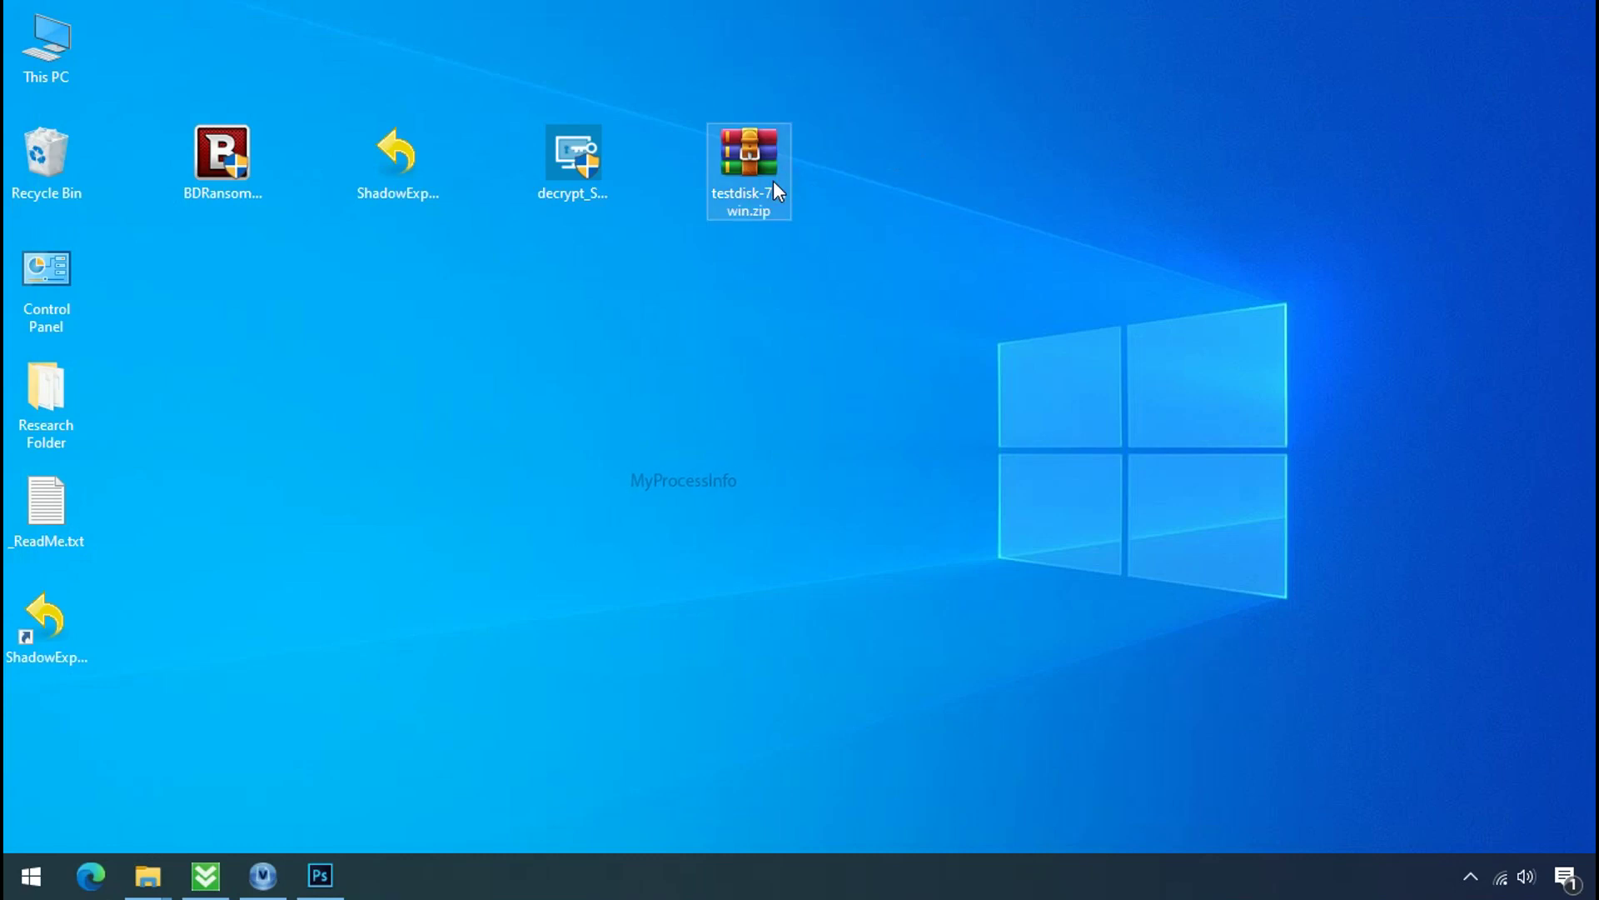
# Step: Extract the testdisk zip into a testdisk-7.0.win folder and open that folder
pyautogui.rightClick(773, 190)
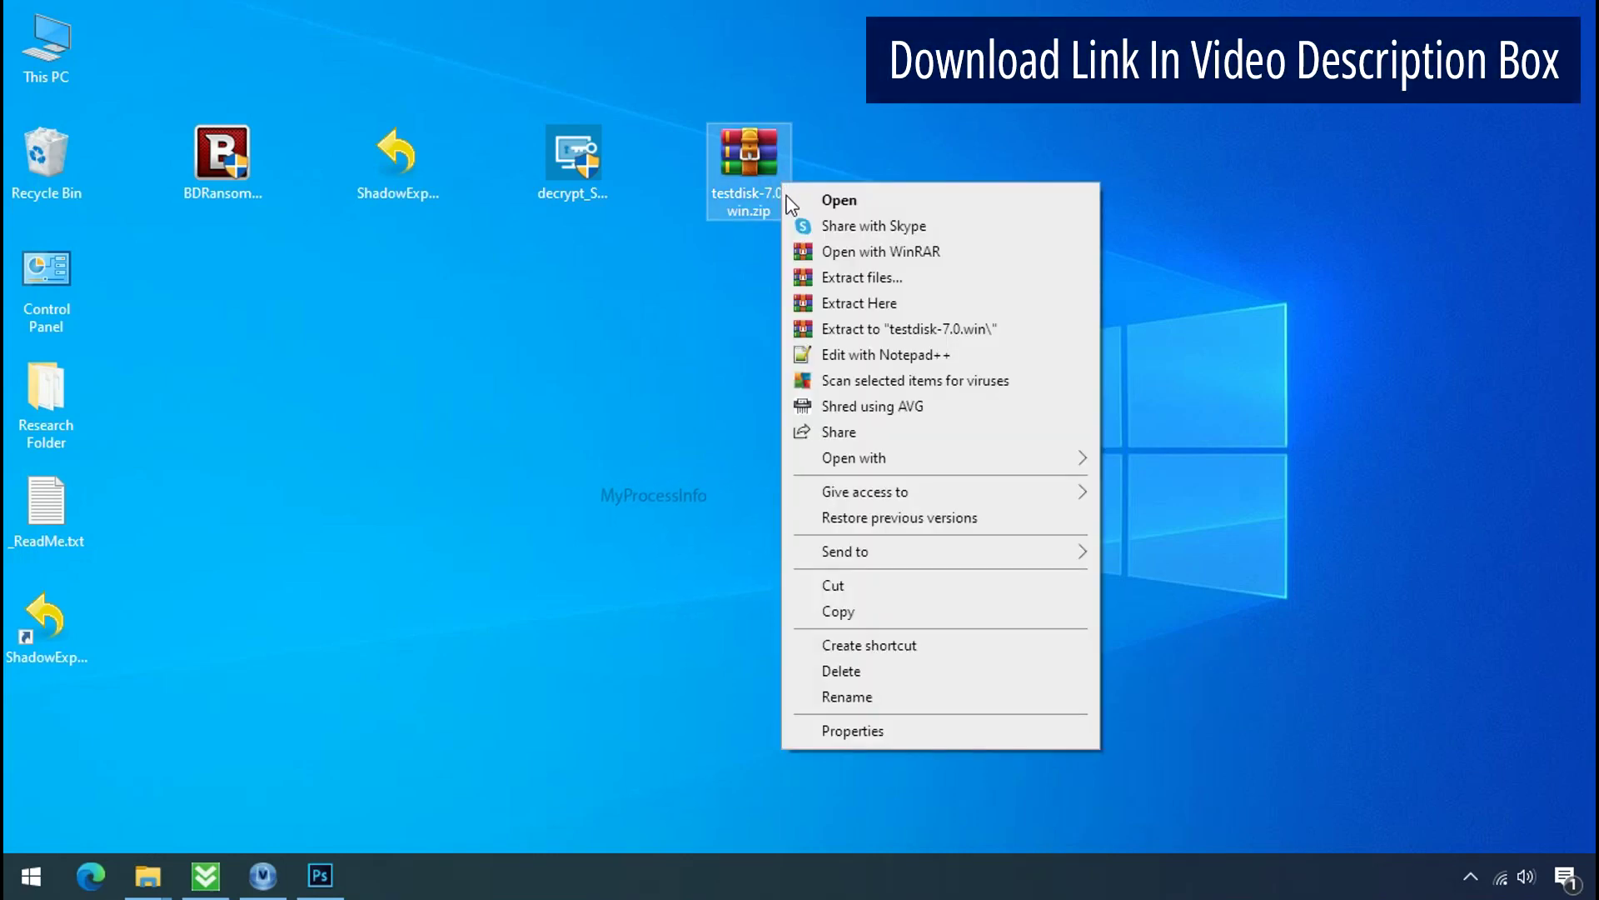
pyautogui.click(881, 330)
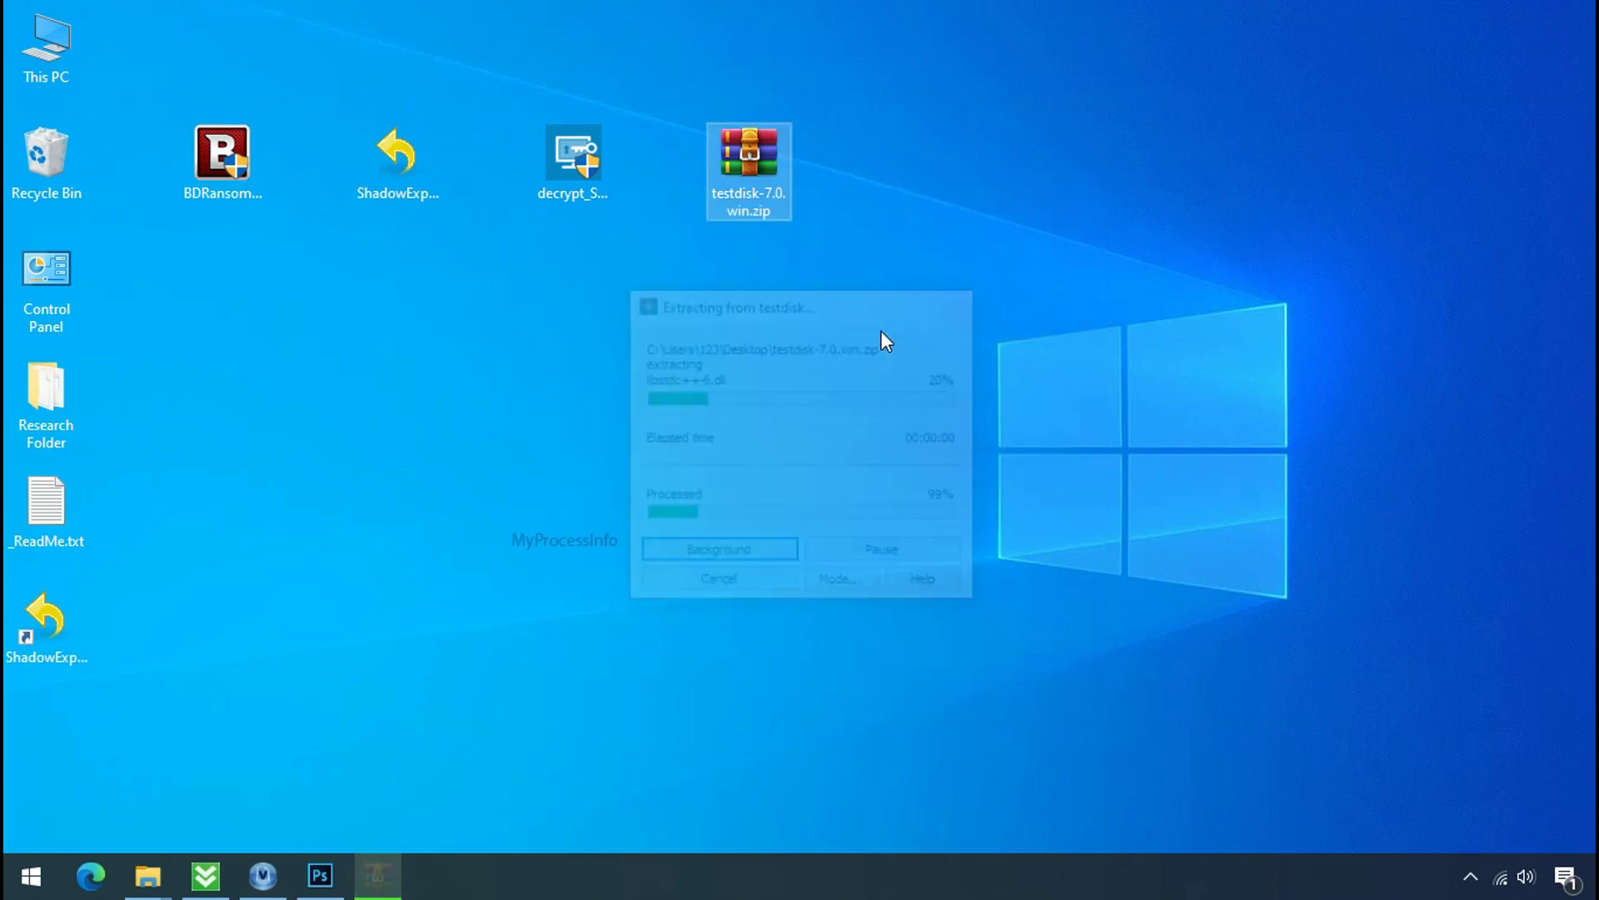
pyautogui.click(933, 212)
pyautogui.doubleClick(933, 211)
# Step: Launch qphotorec_win.exe from the extracted testdisk-7.0 files
pyautogui.scroll(-5, 453, 560)
pyautogui.click(448, 549)
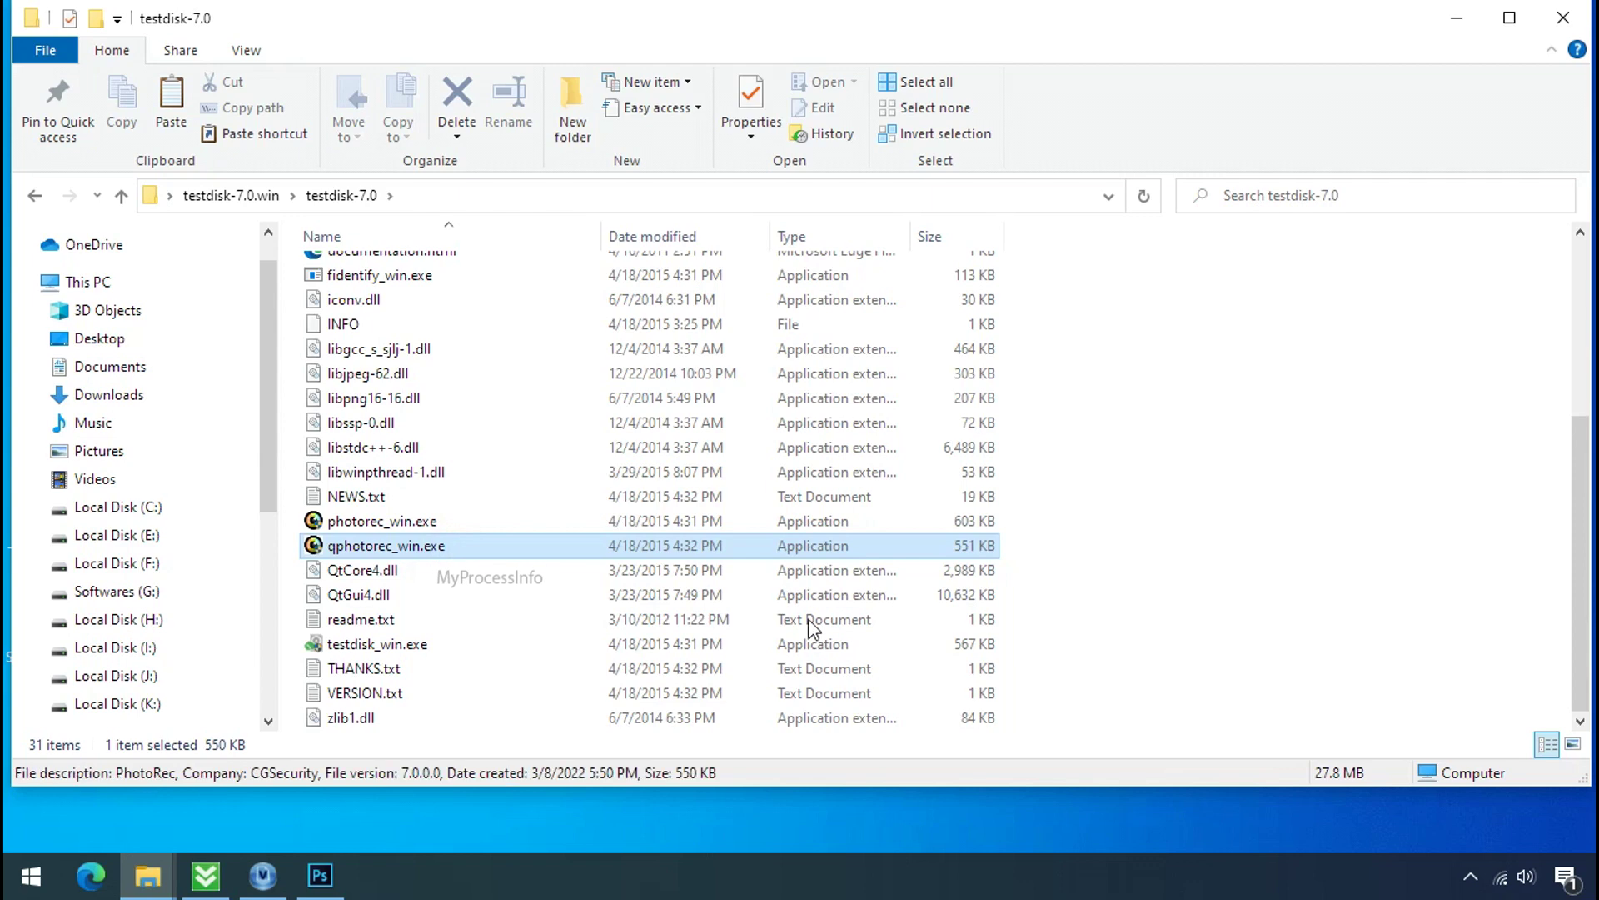
pyautogui.doubleClick(383, 546)
pyautogui.click(320, 201)
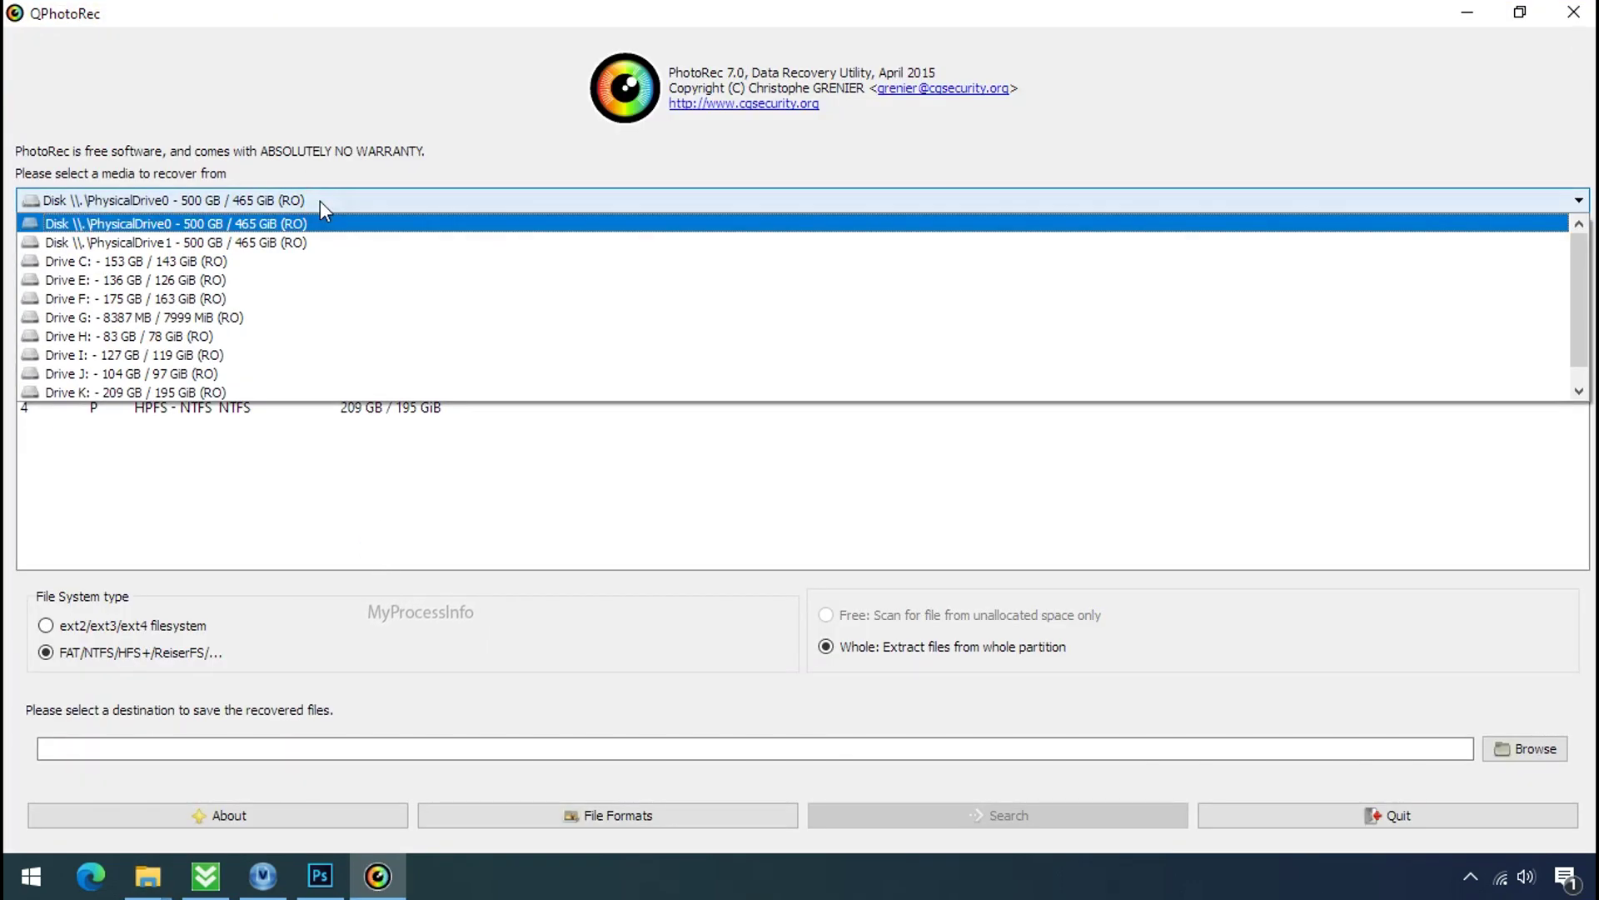
# Step: Choose Drive C:, reset File Formats, then check only jpg, png and pdf and confirm
pyautogui.click(337, 261)
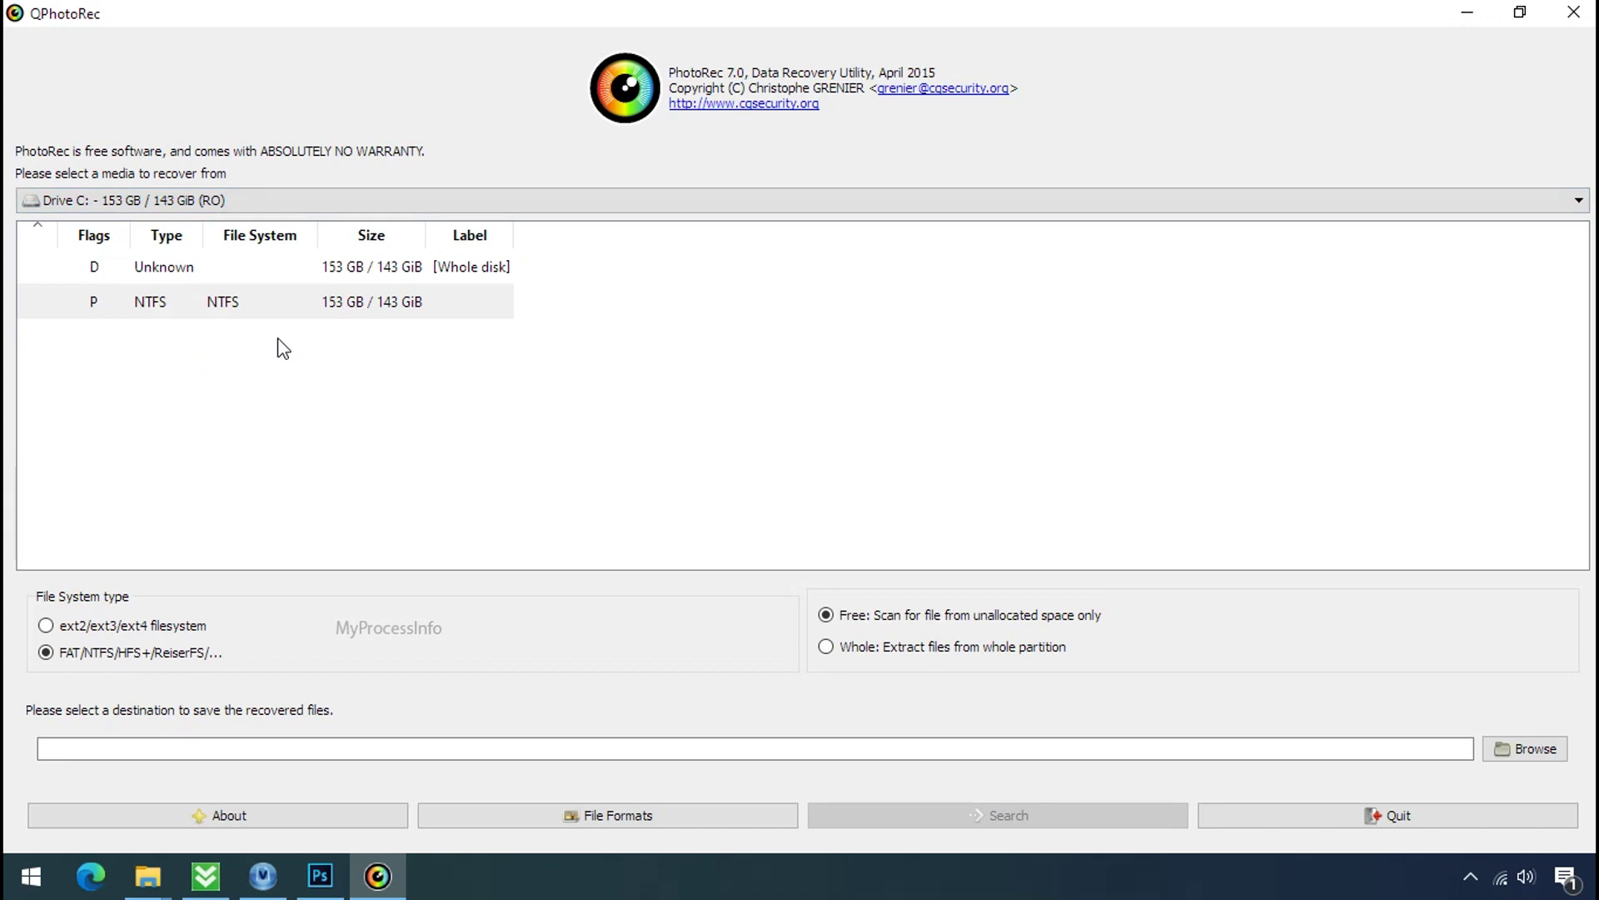
pyautogui.click(587, 817)
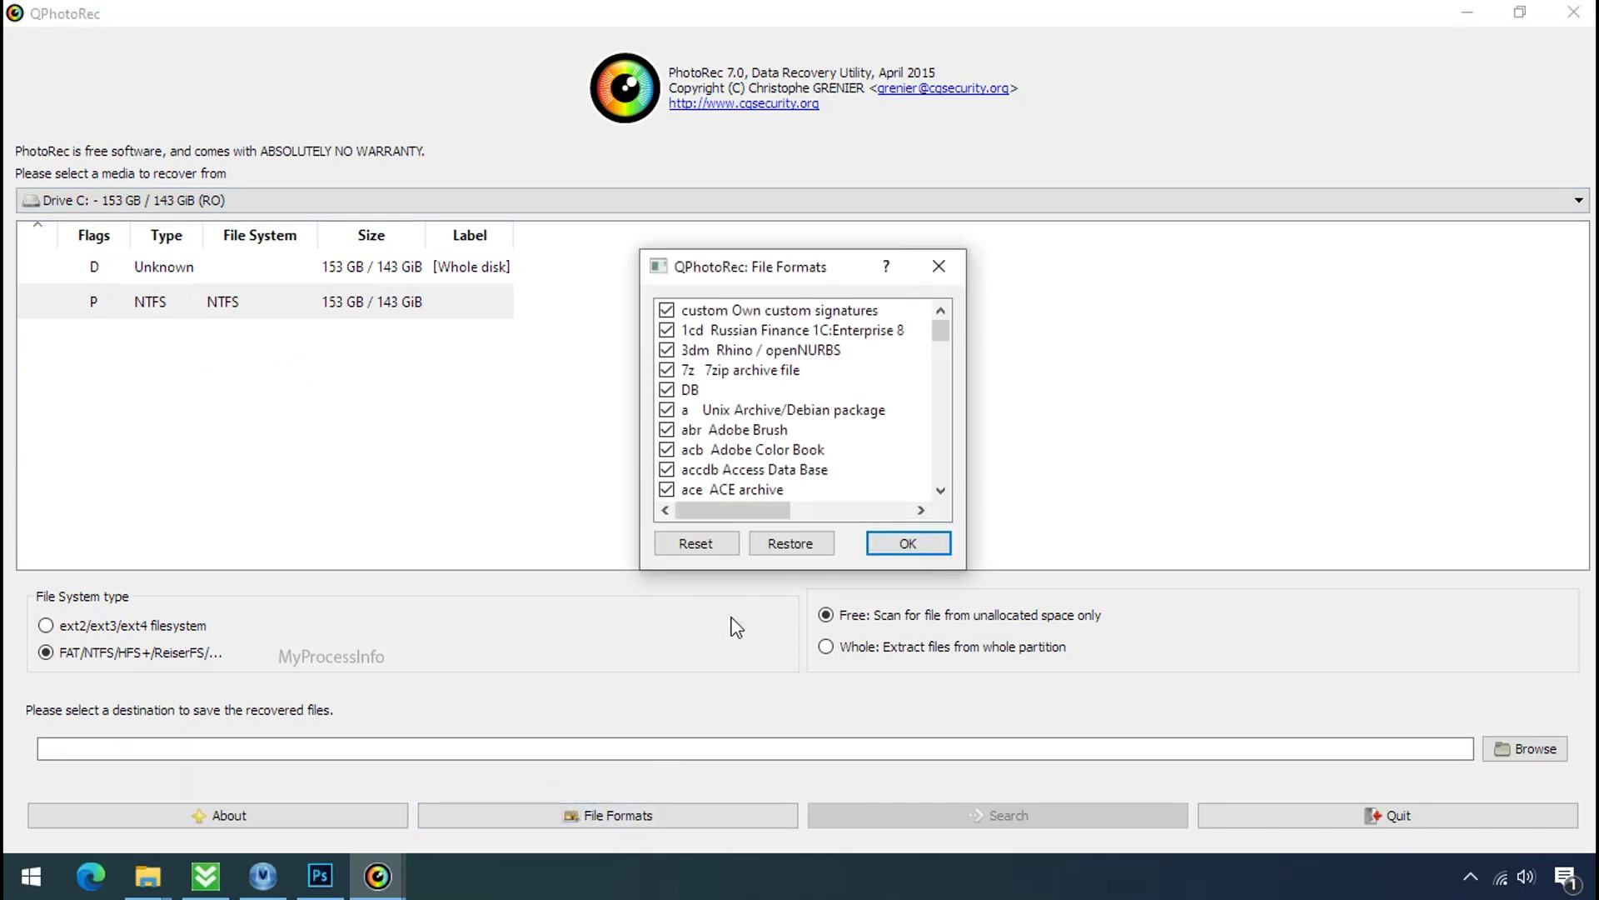
pyautogui.click(720, 543)
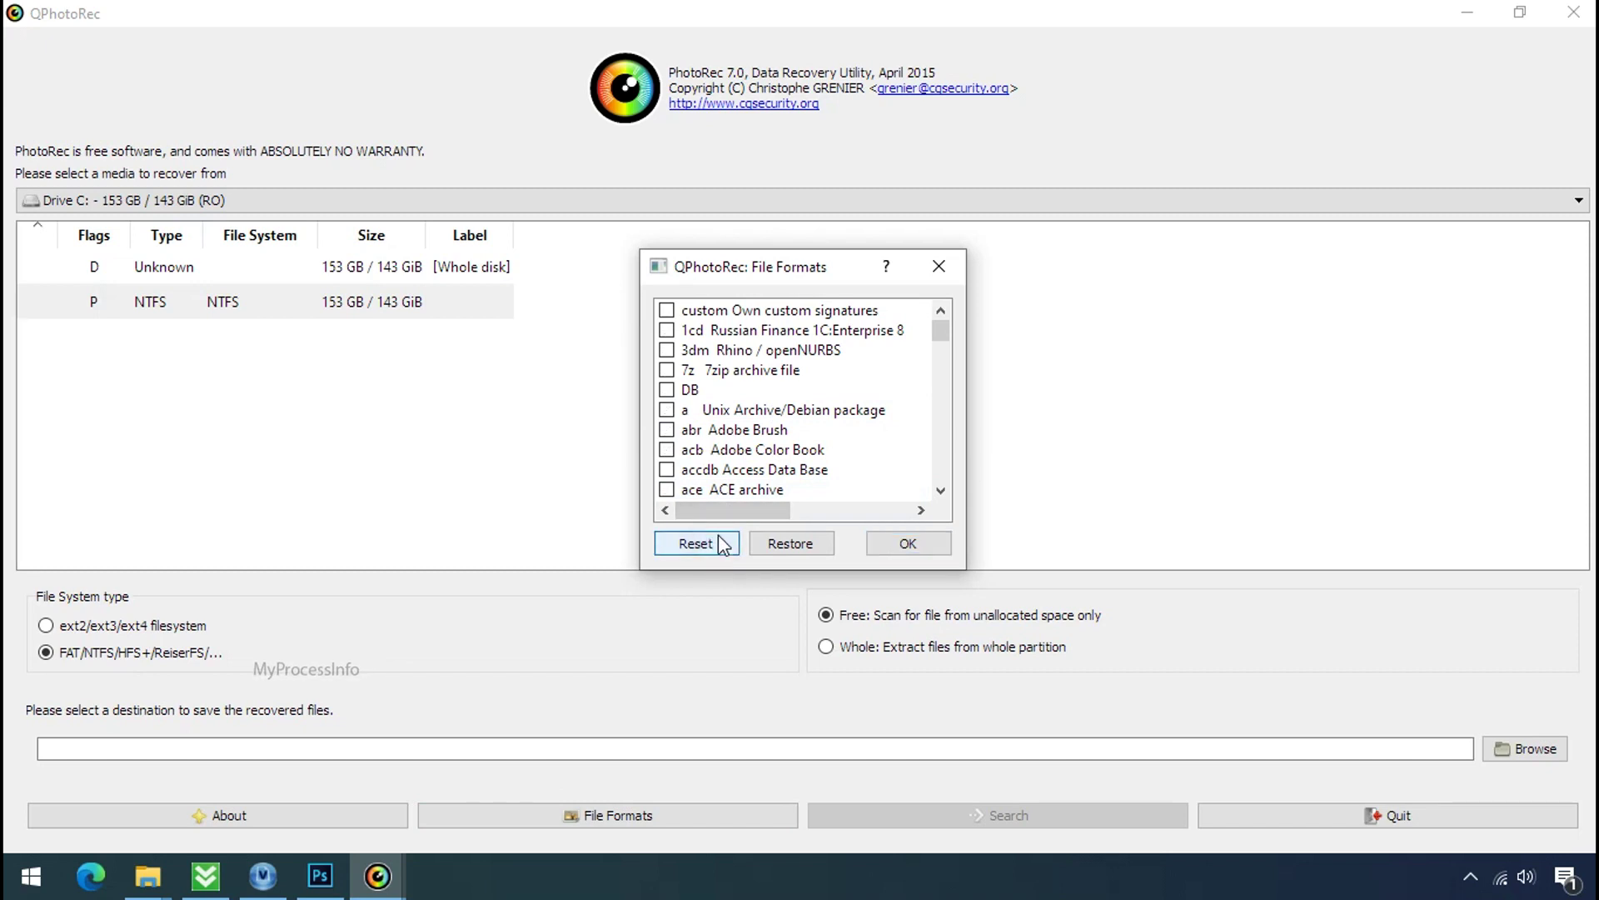
pyautogui.click(718, 447)
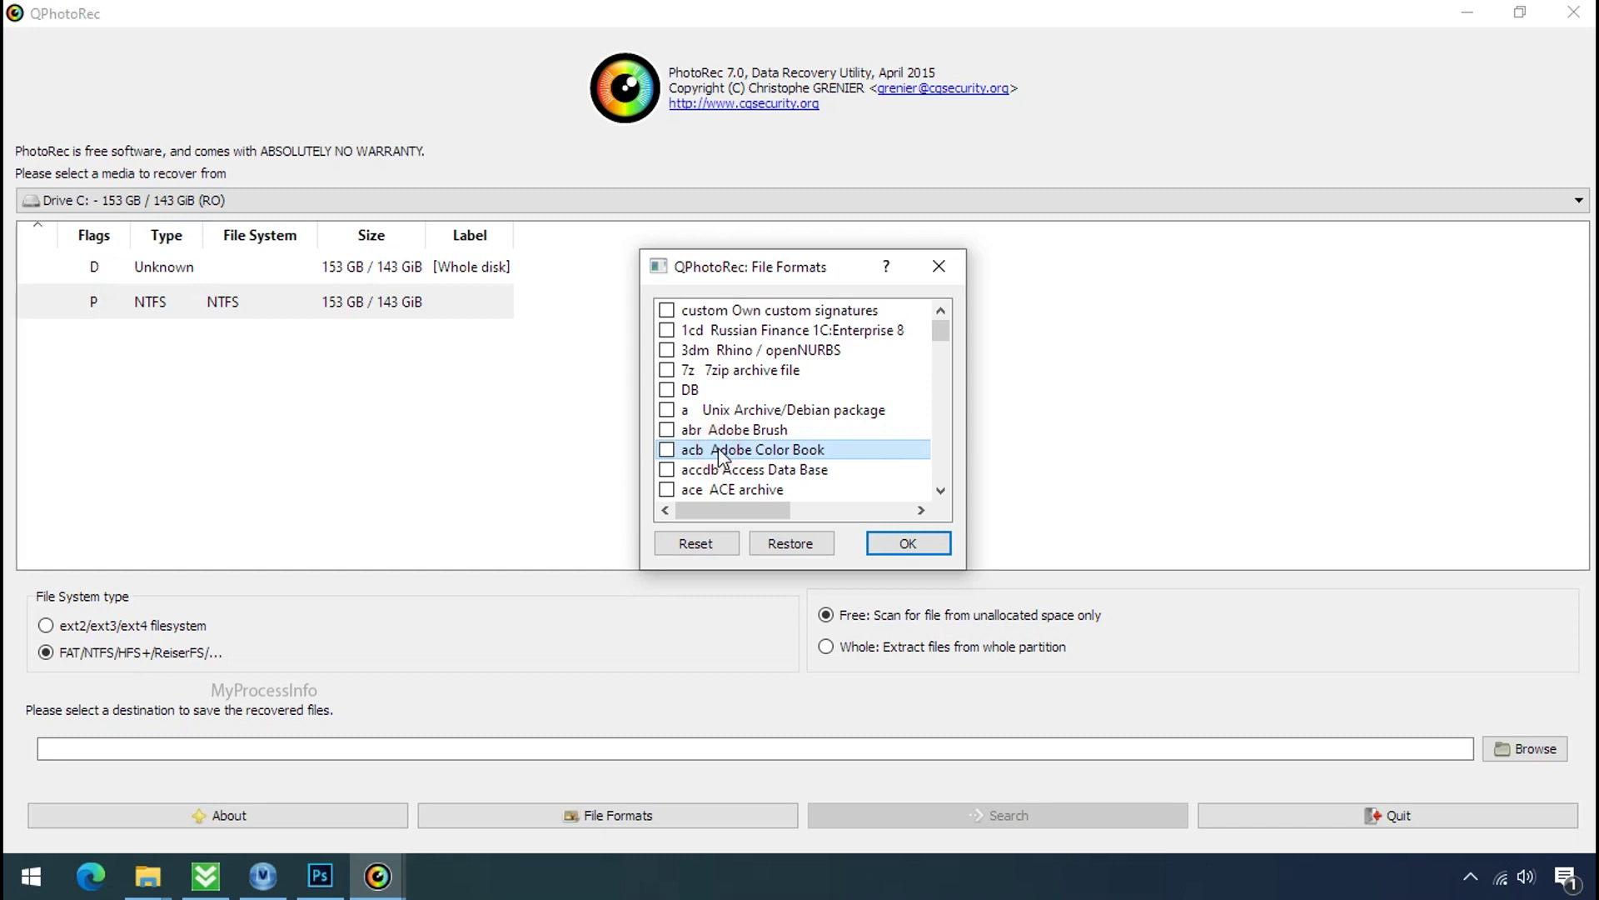
pyautogui.press('j')
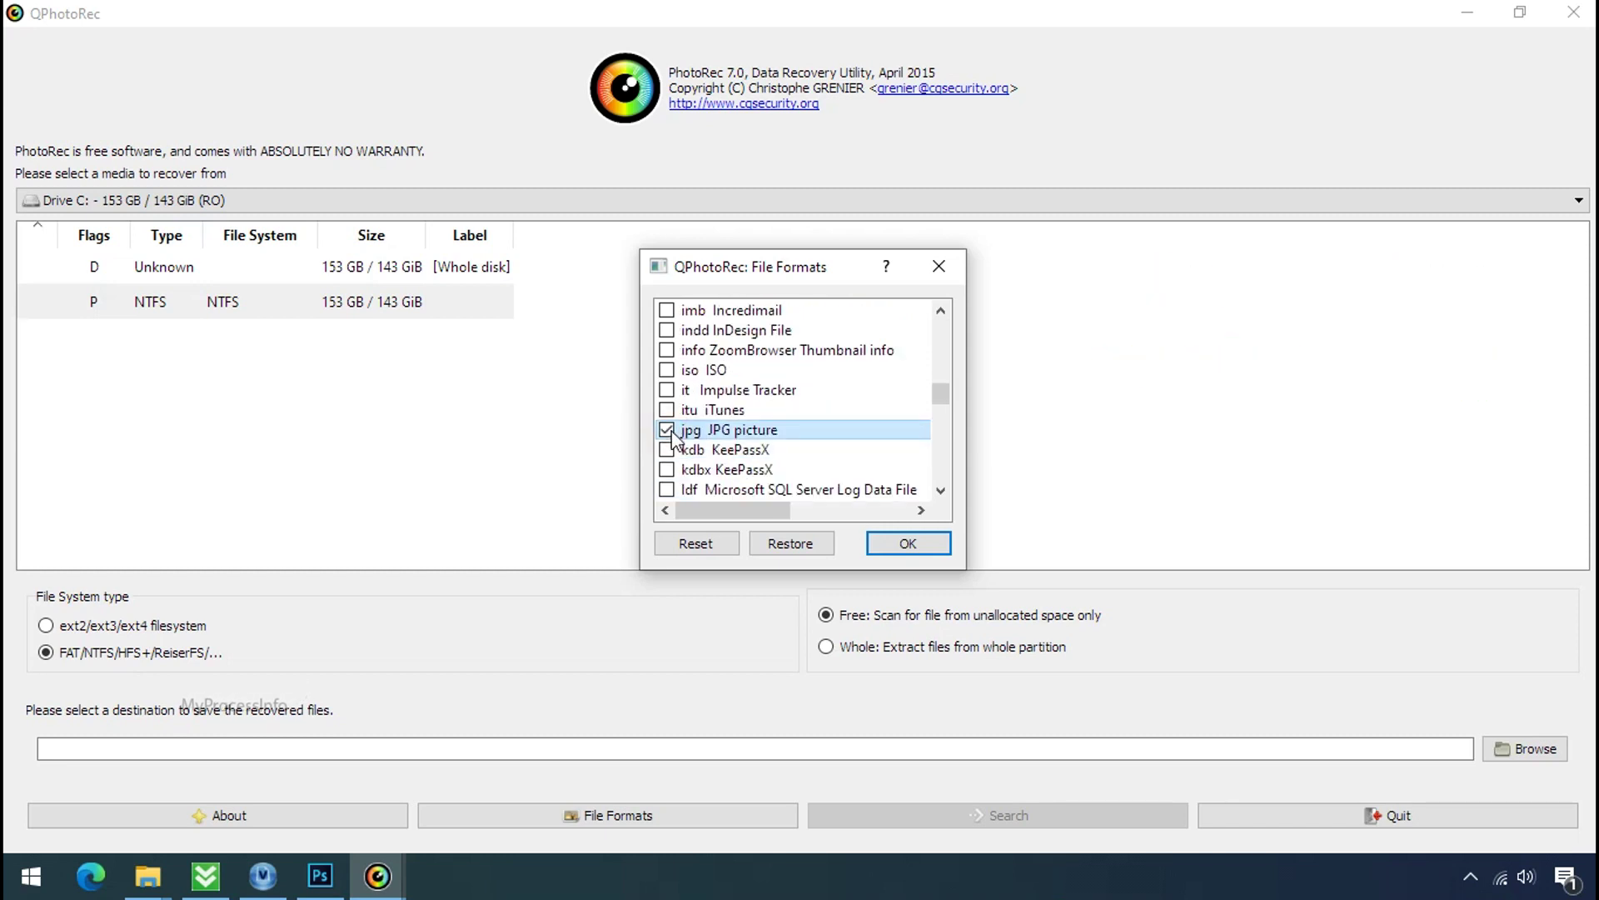
pyautogui.press('p')
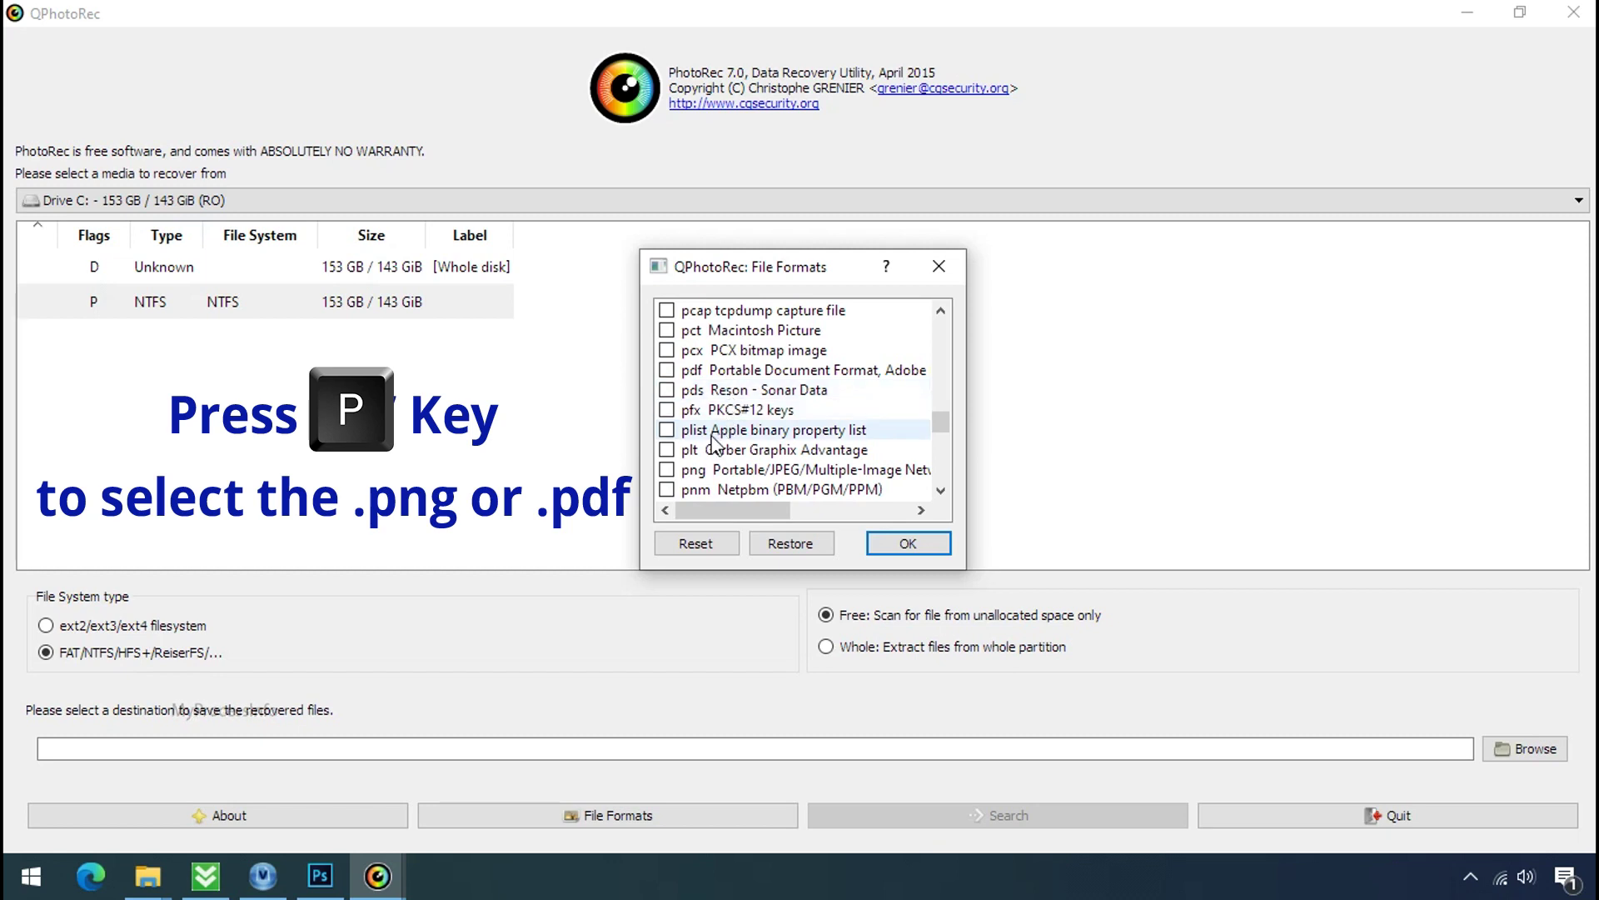
pyautogui.click(667, 471)
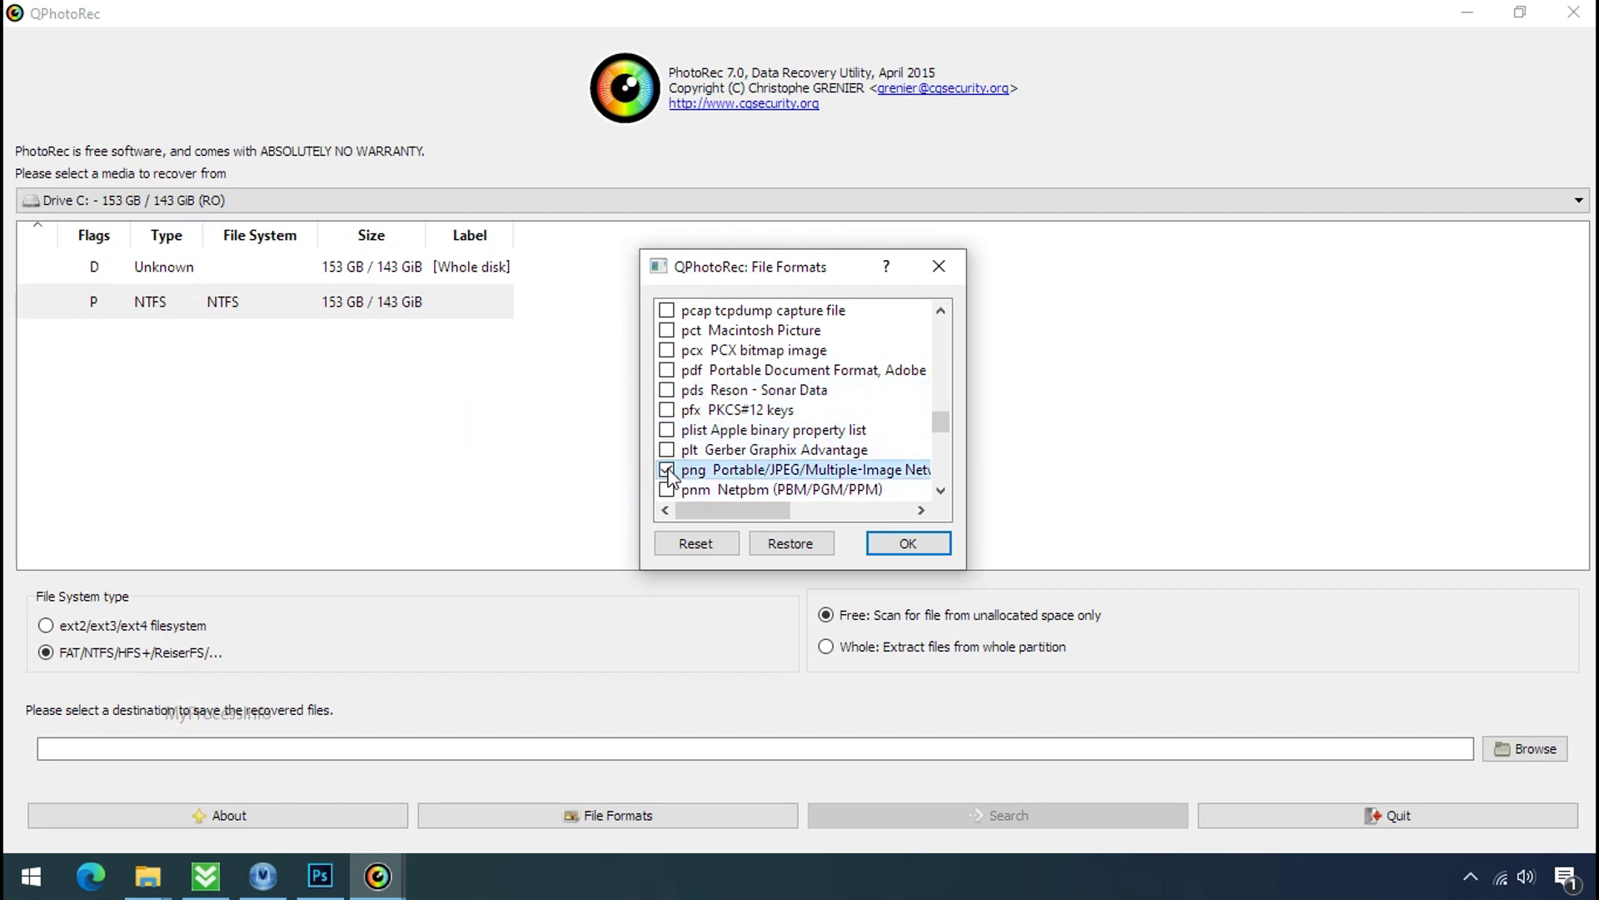
pyautogui.click(902, 548)
pyautogui.click(1554, 749)
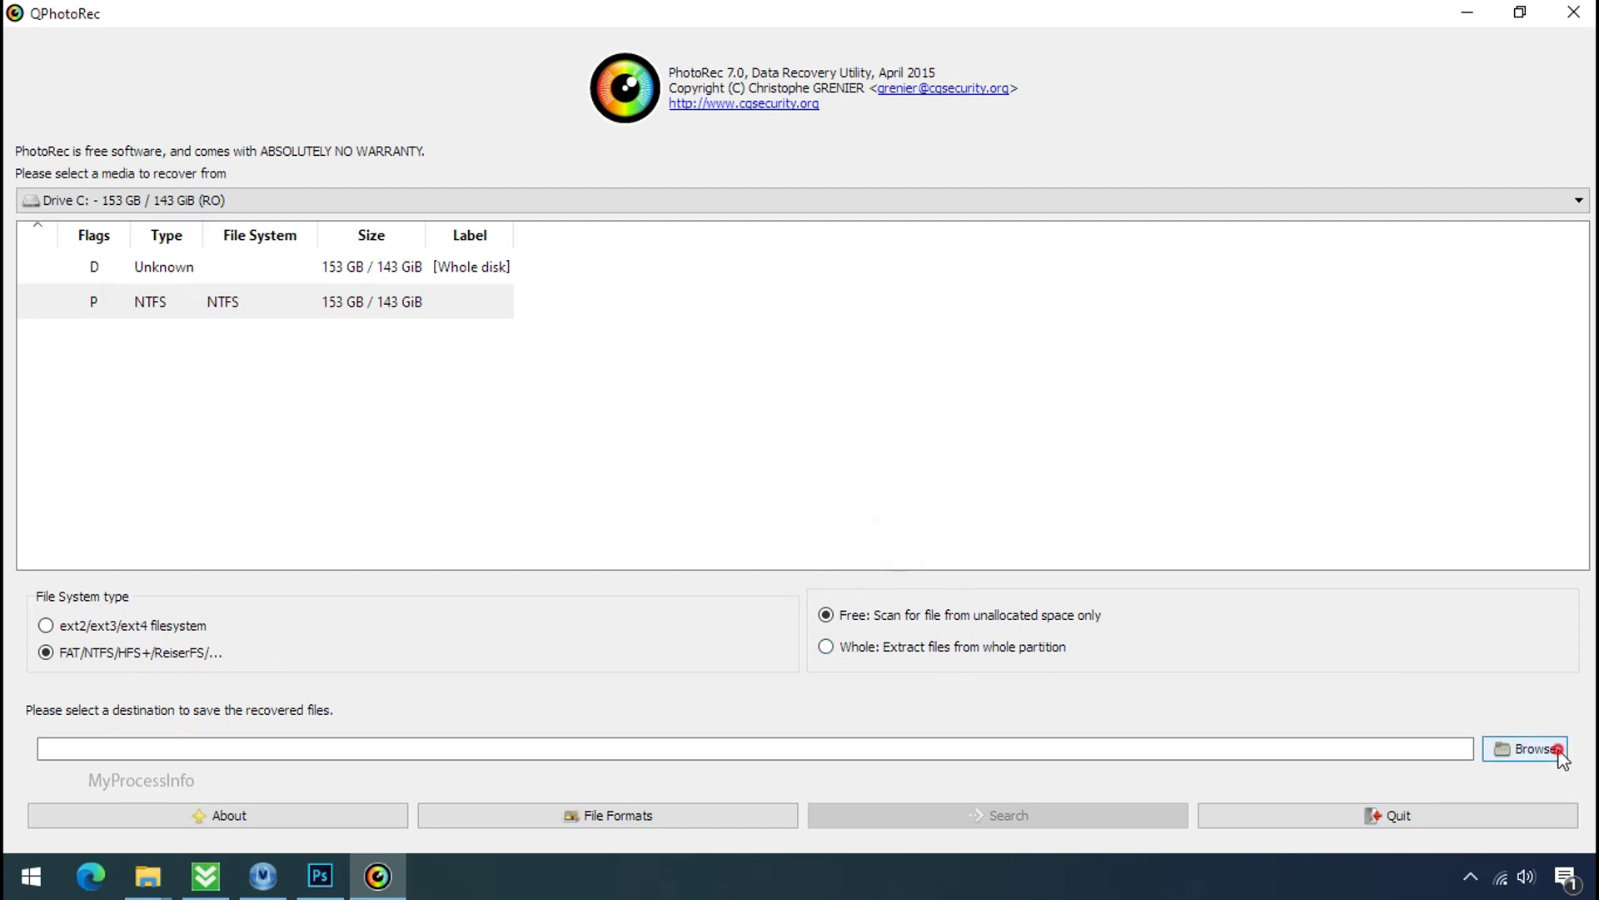
# Step: Create a new folder named Recovery on Softwares (G:) and select it as the destination
pyautogui.click(284, 297)
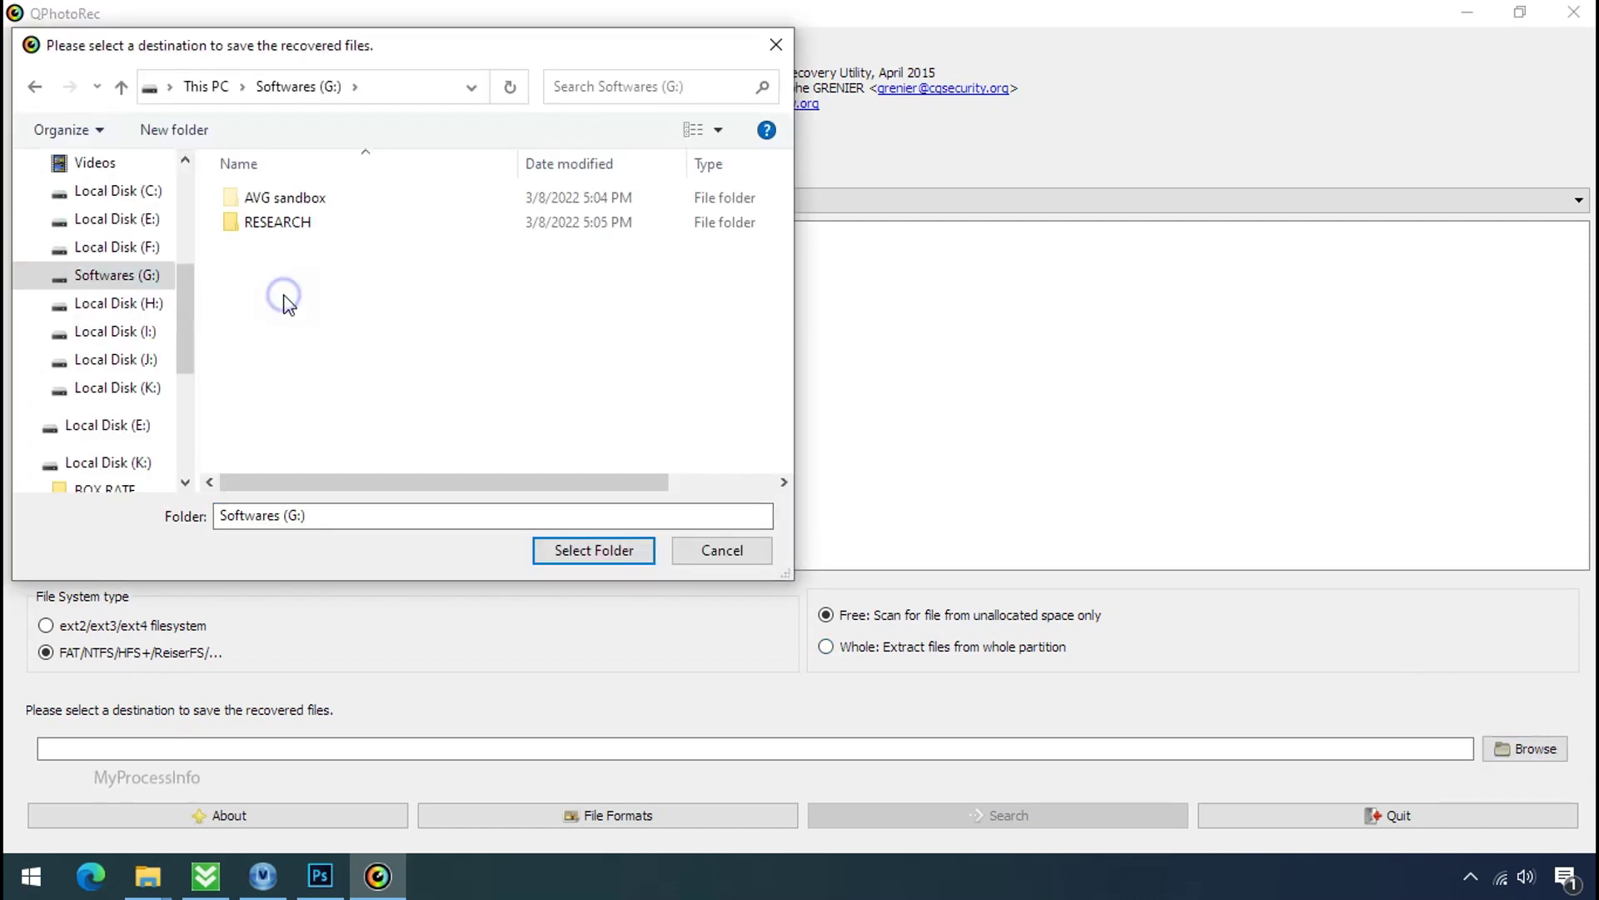
pyautogui.rightClick(284, 298)
pyautogui.moveTo(589, 564)
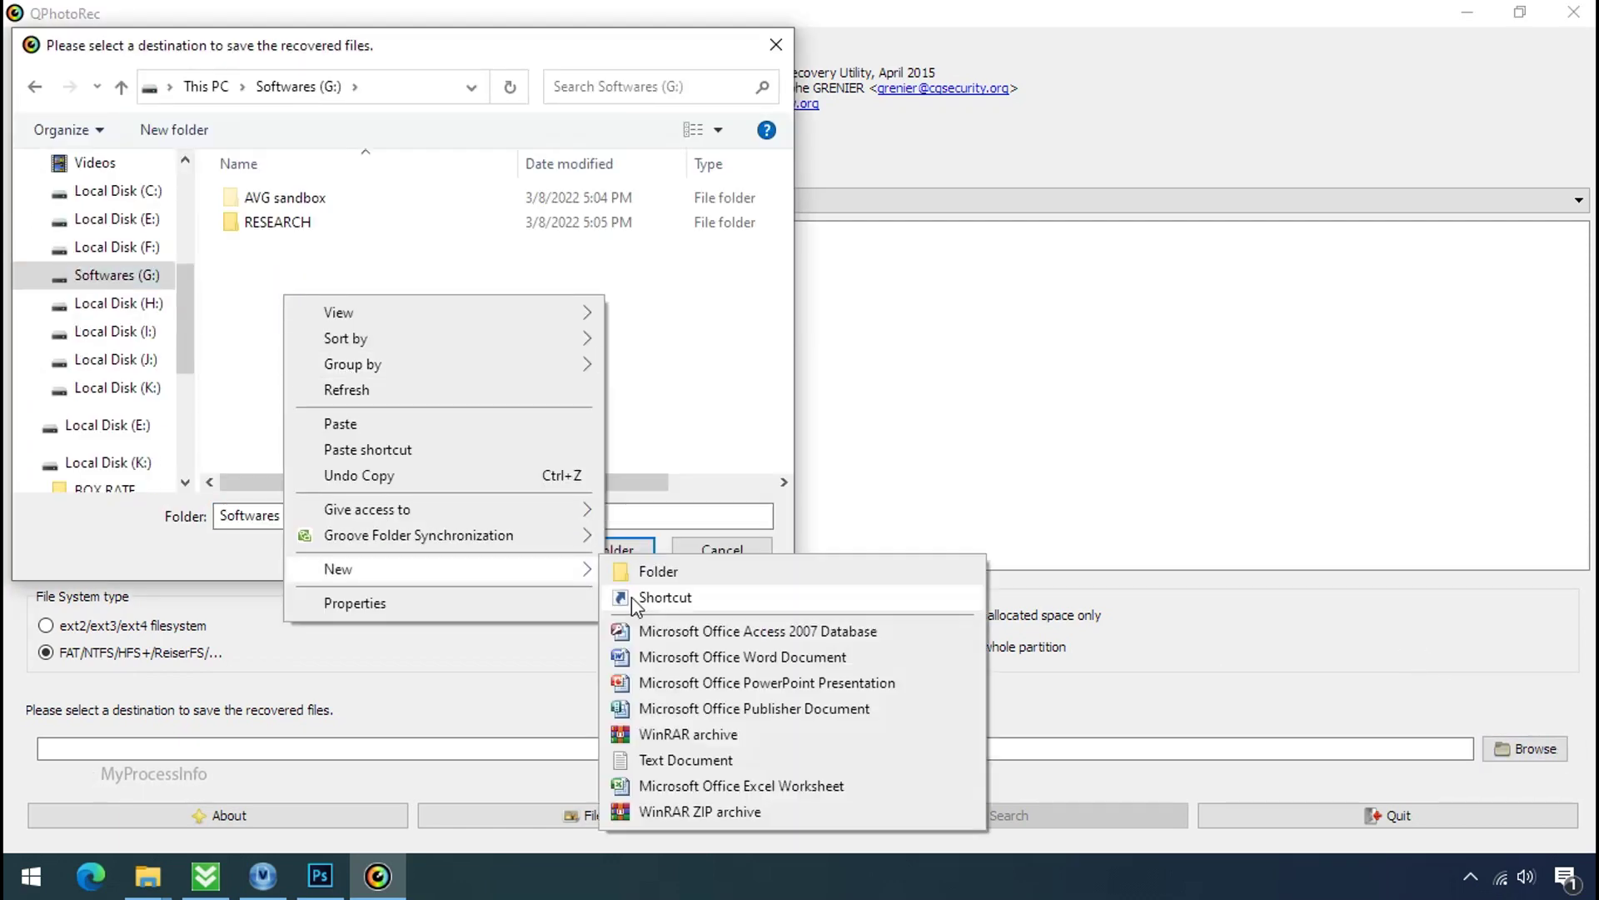
pyautogui.click(662, 567)
pyautogui.write('Recovery')
pyautogui.press('Return')
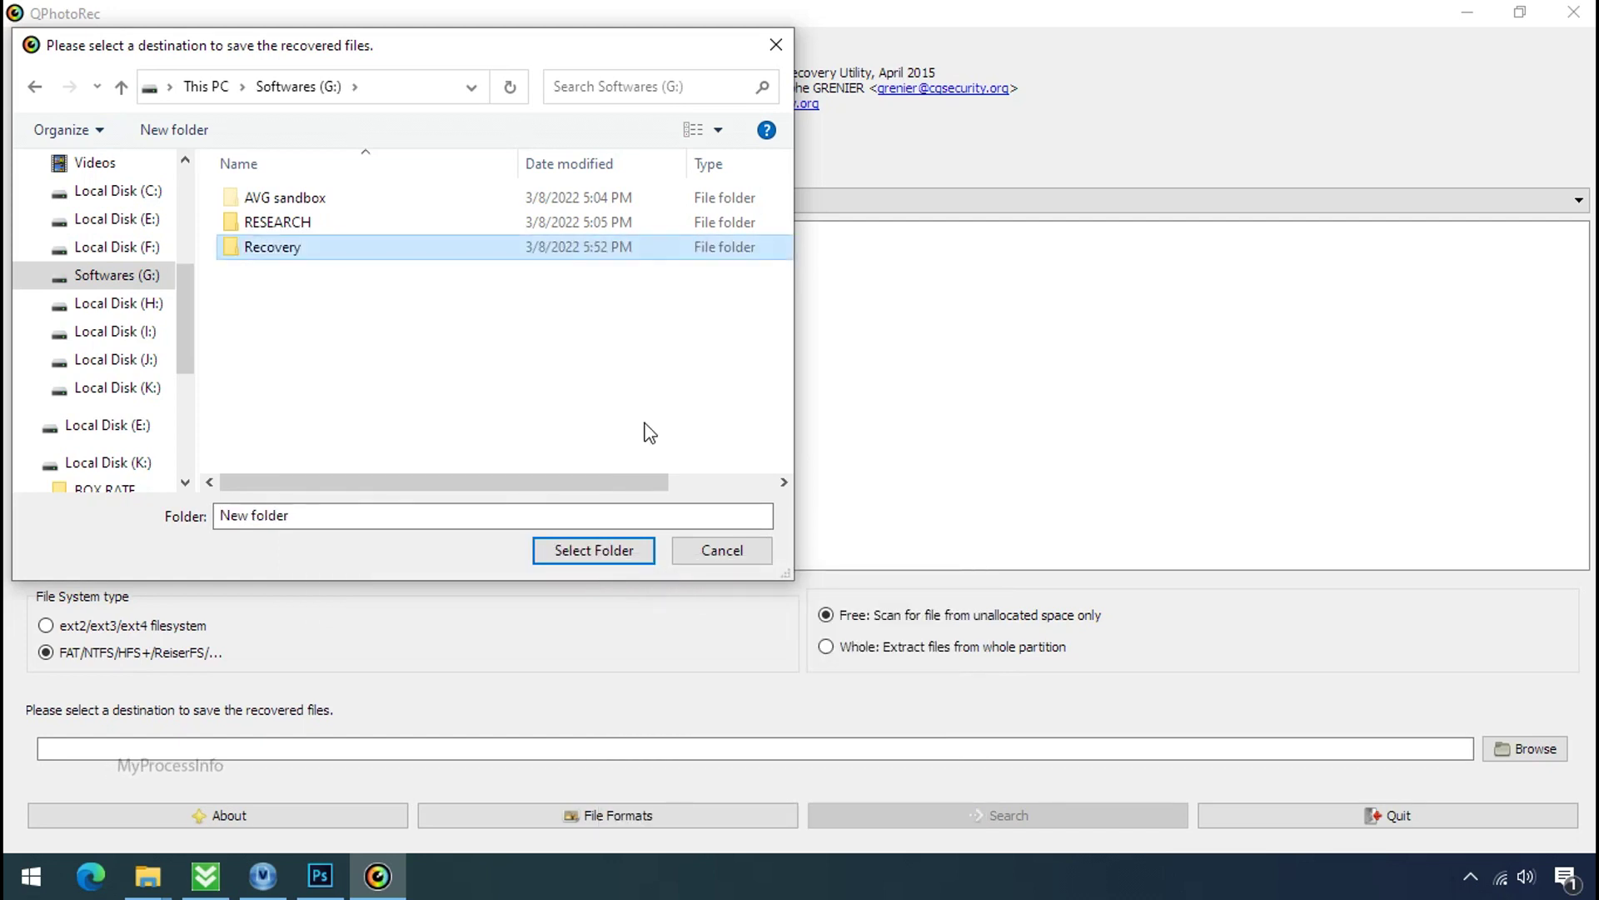
pyautogui.click(593, 560)
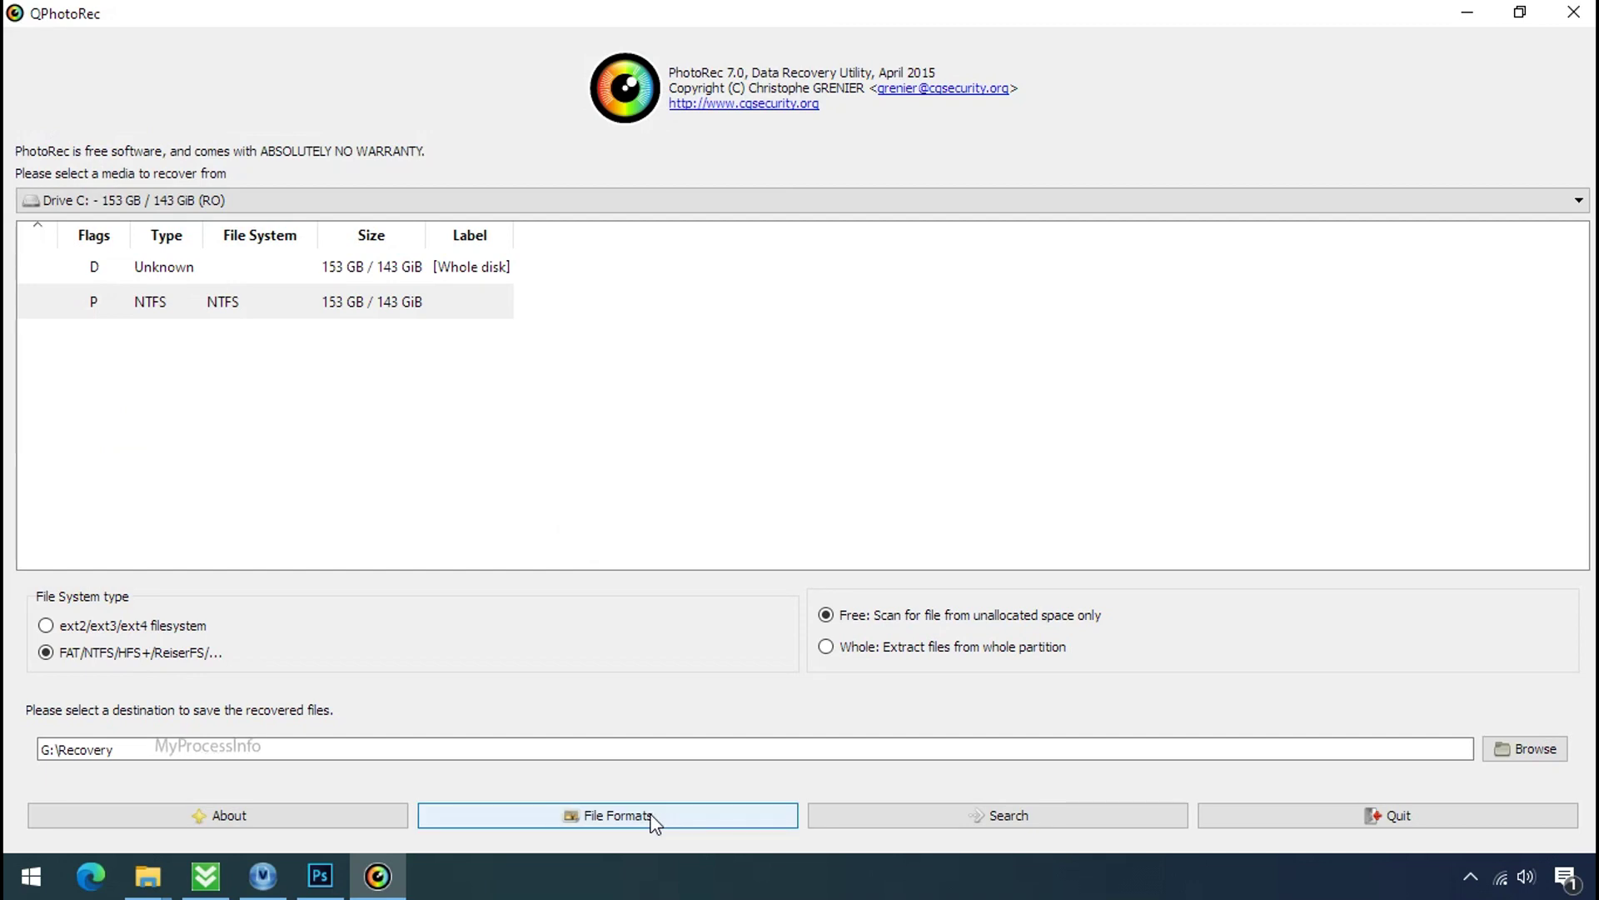
# Step: Start the Search, then browse File Explorer to G:\Recovery\recup_dir.3 to view recovered files
pyautogui.click(1009, 819)
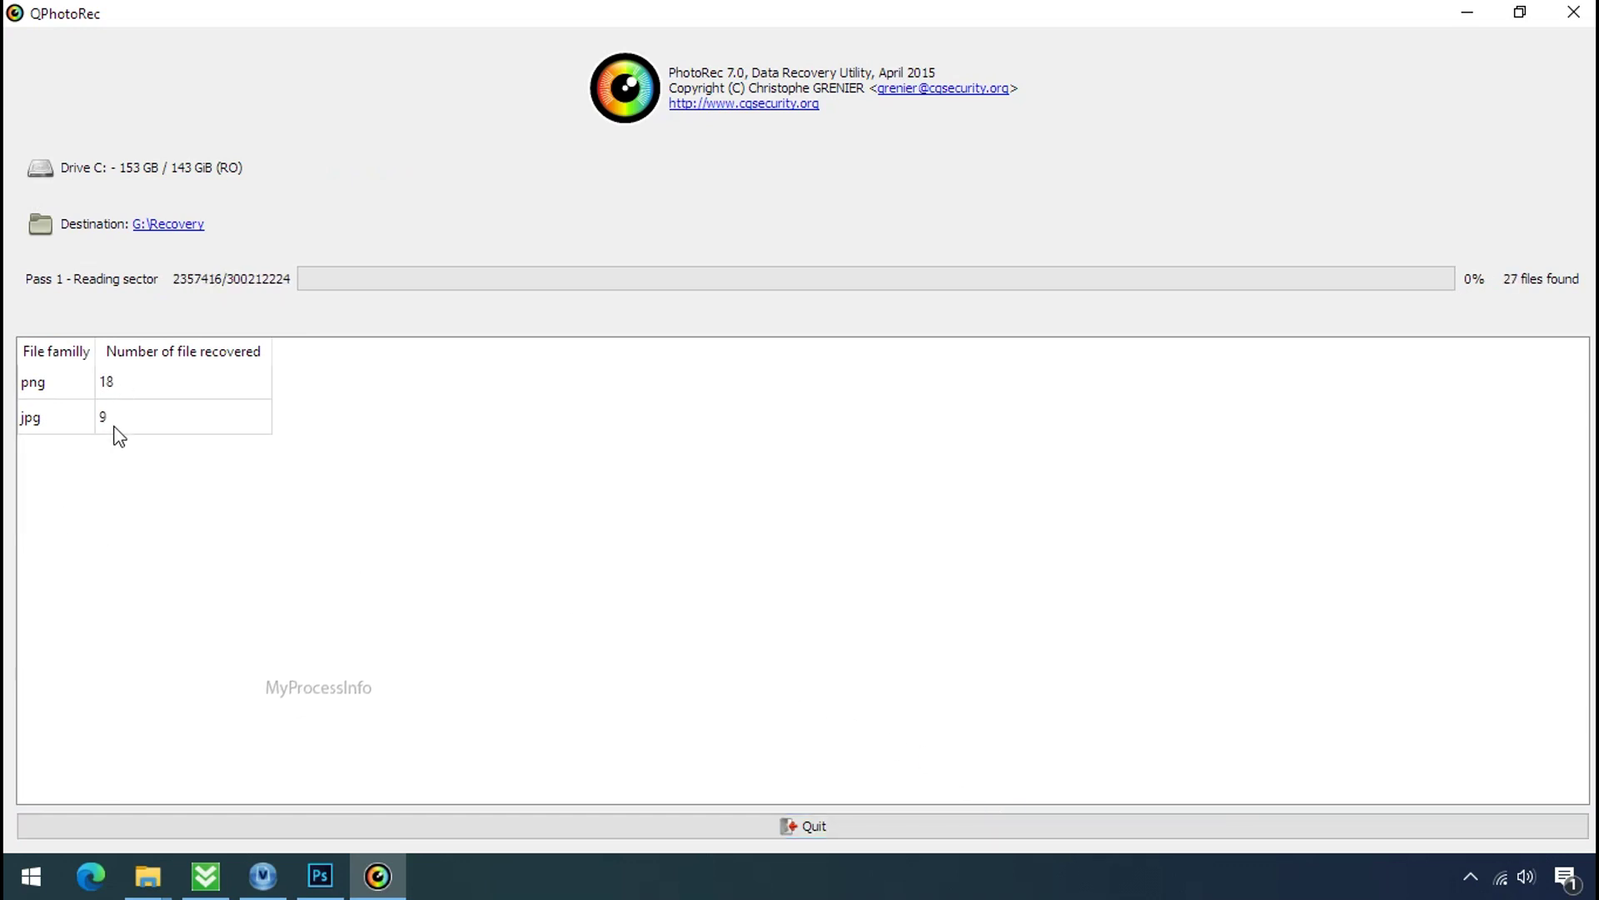
pyautogui.click(1518, 12)
pyautogui.click(147, 875)
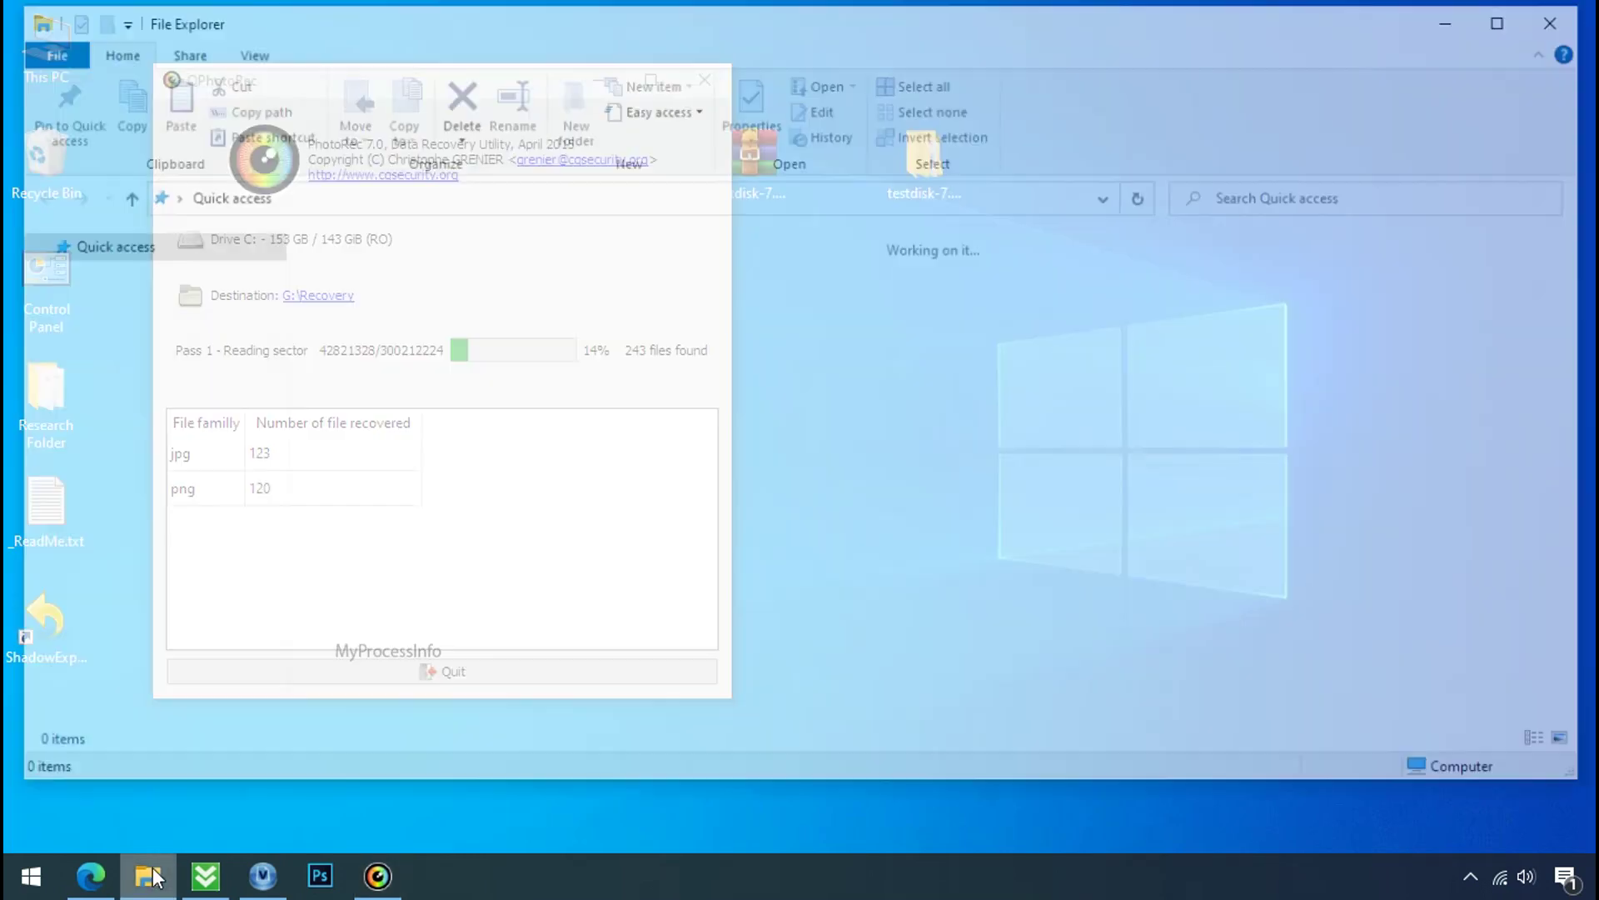
pyautogui.doubleClick(356, 268)
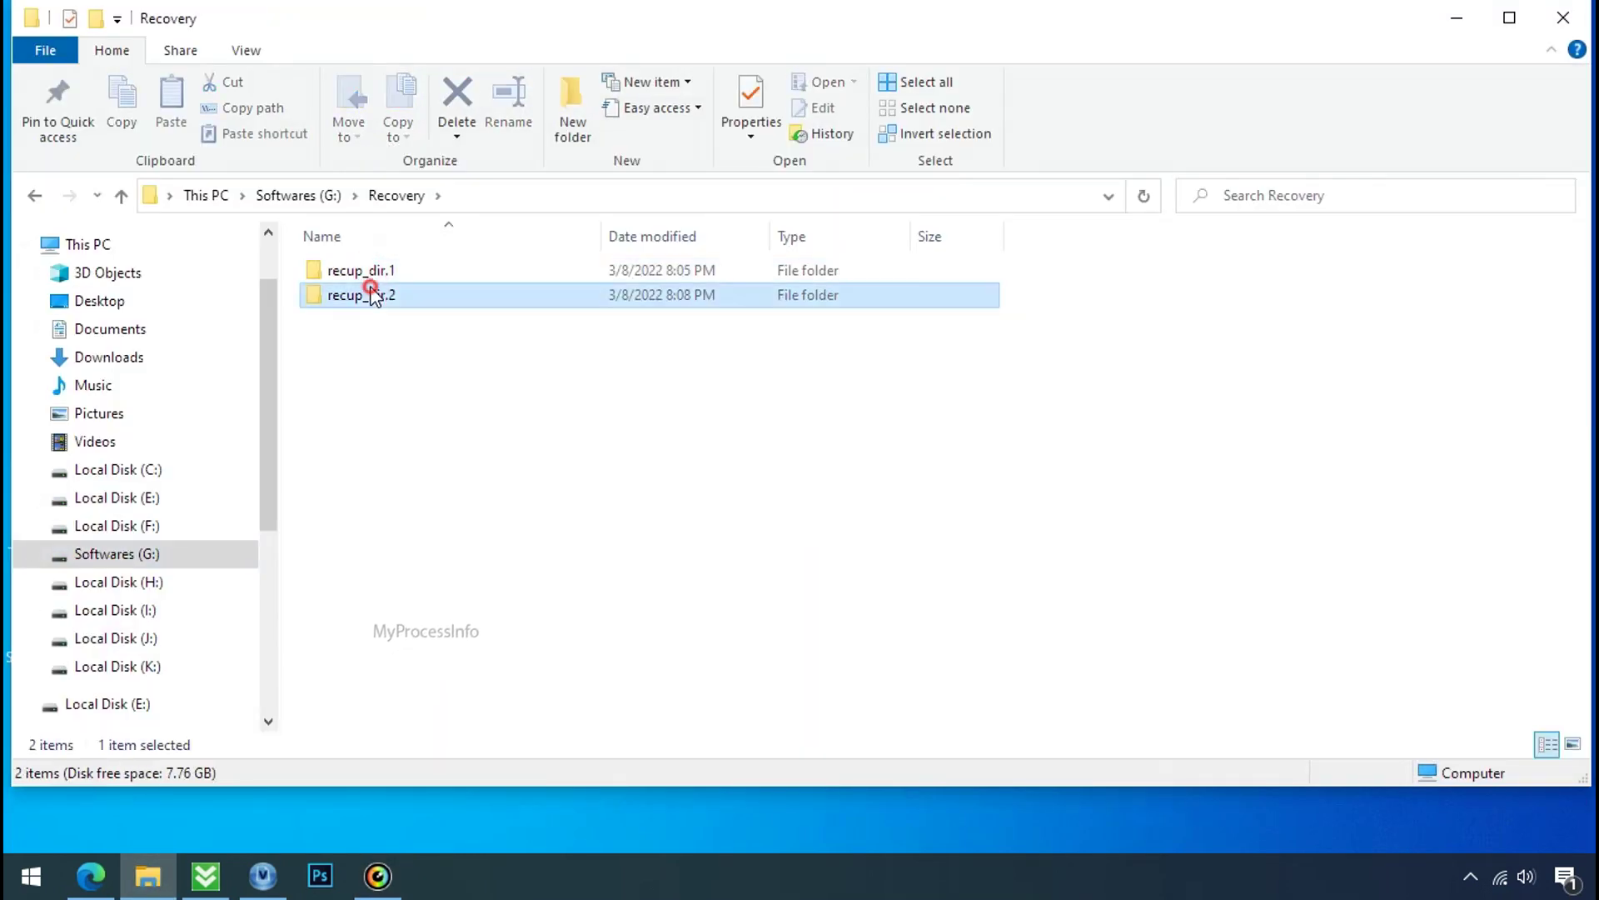
pyautogui.doubleClick(358, 319)
pyautogui.scroll(-4, 520, 391)
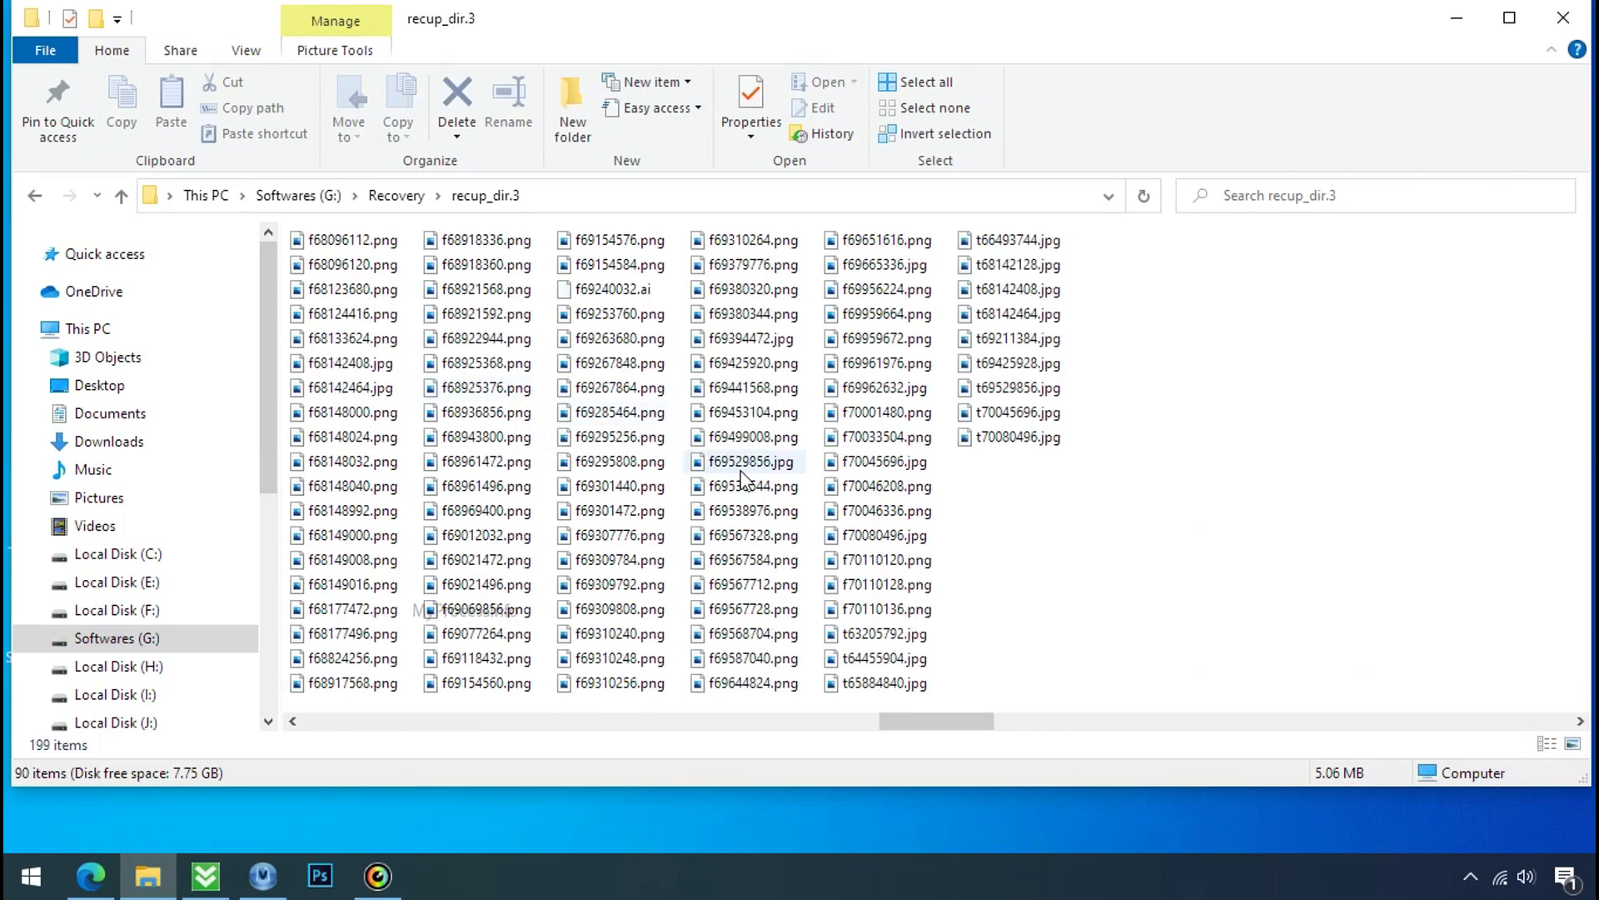